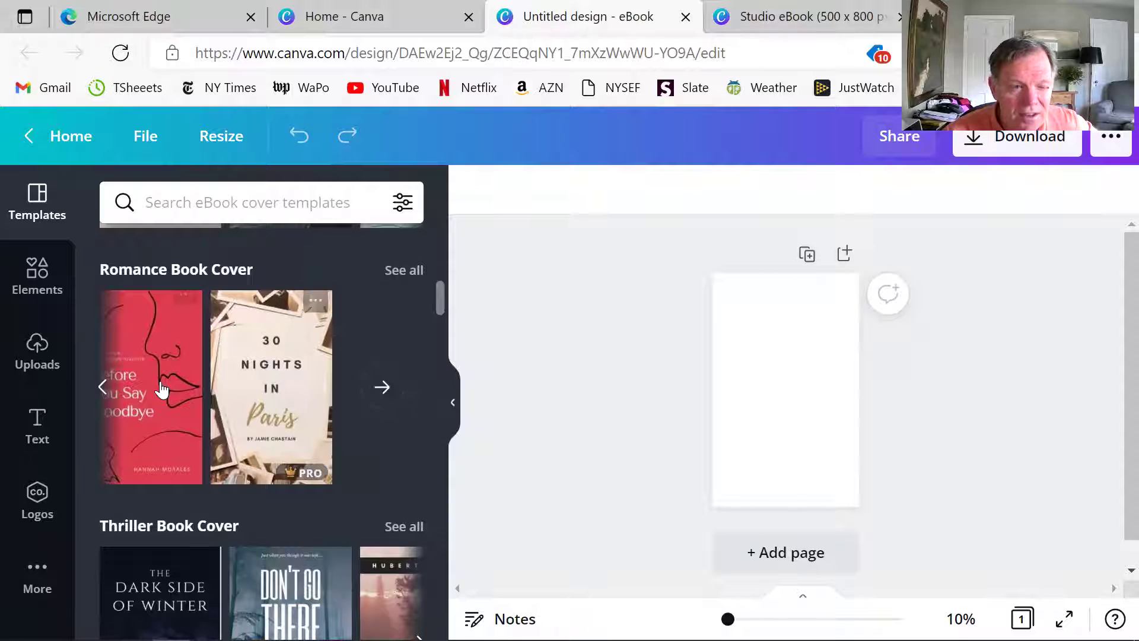
- Apply the "30 Nights in Paris" romance book cover template to the blank page and view its resize options
{"action": "left_click", "coordinate": [249, 382]}
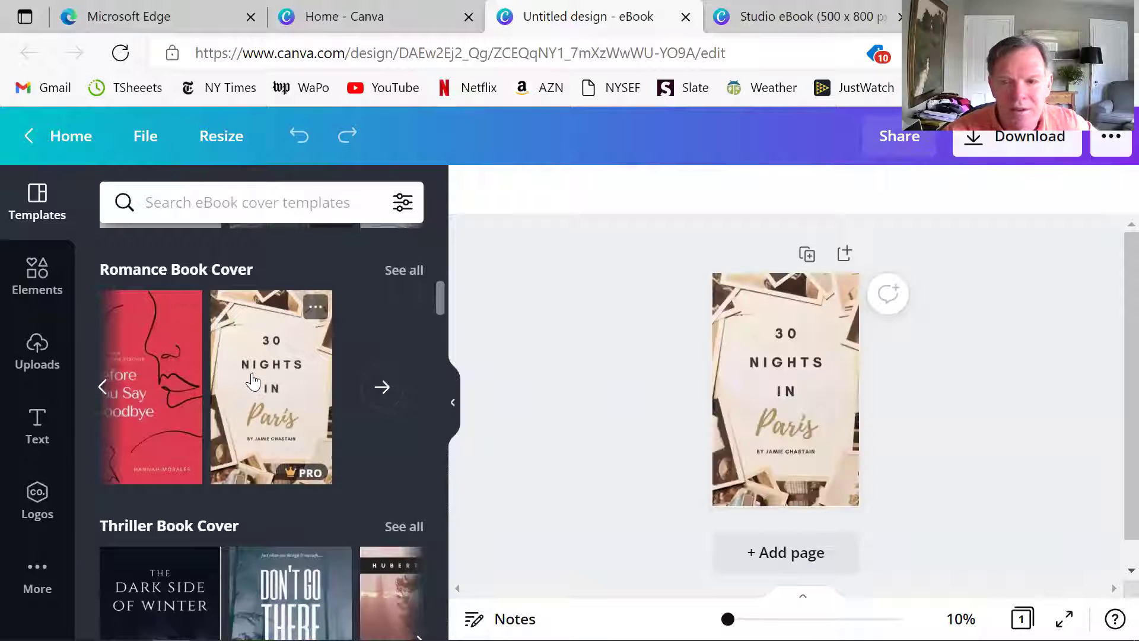
{"action": "left_click", "coordinate": [238, 142]}
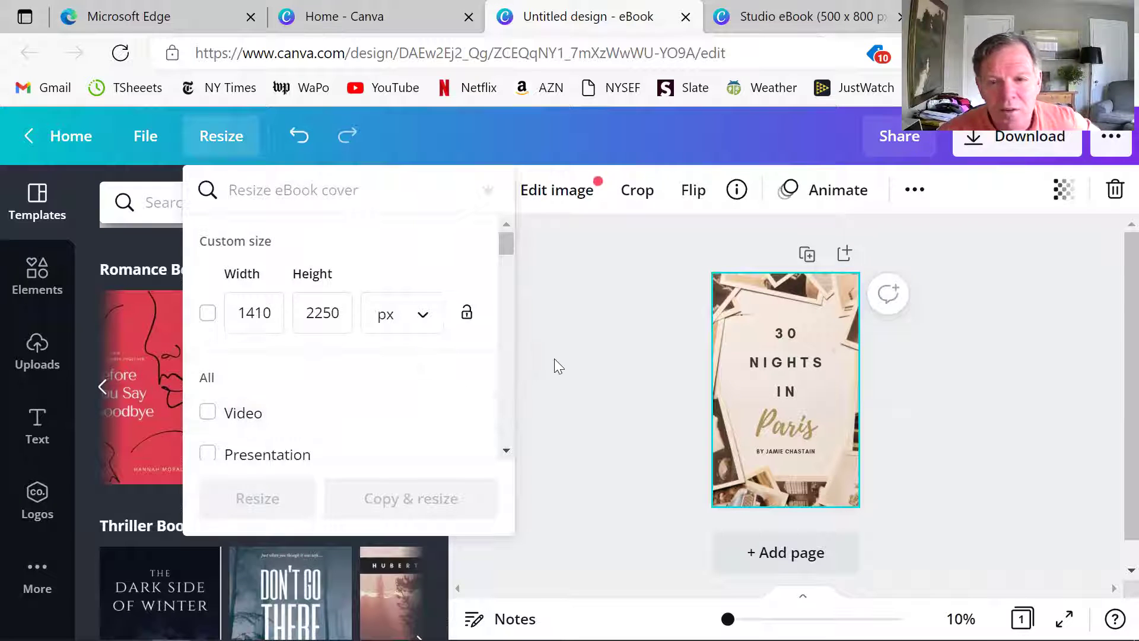
{"action": "left_click", "coordinate": [600, 334]}
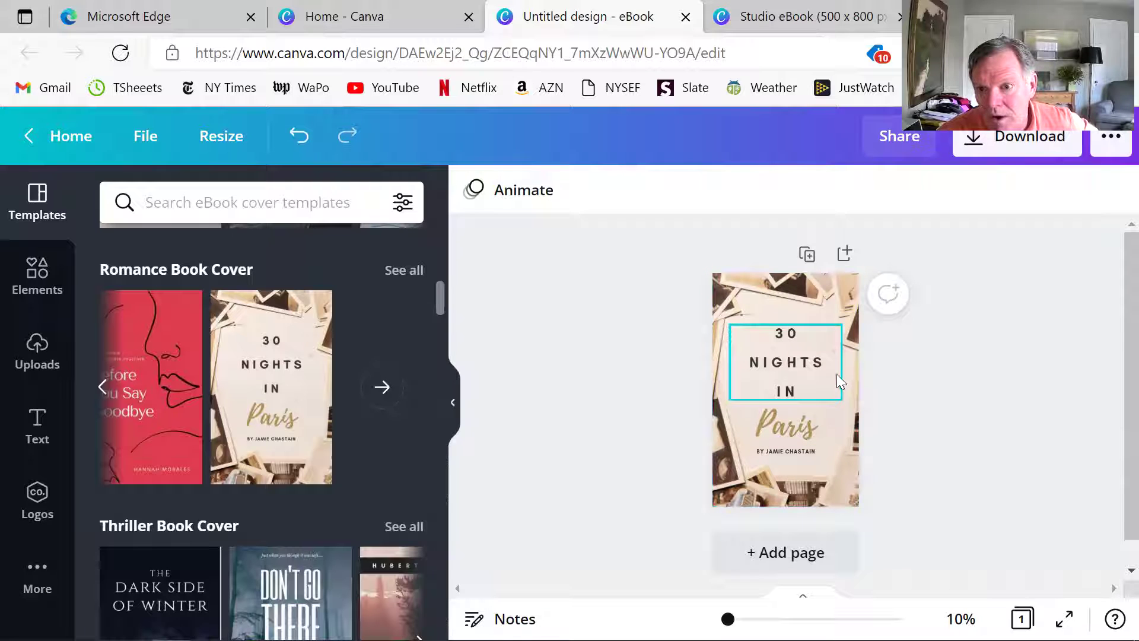
- Delete the template's background image, both title text boxes and the author line from the page
{"action": "right_click", "coordinate": [838, 420]}
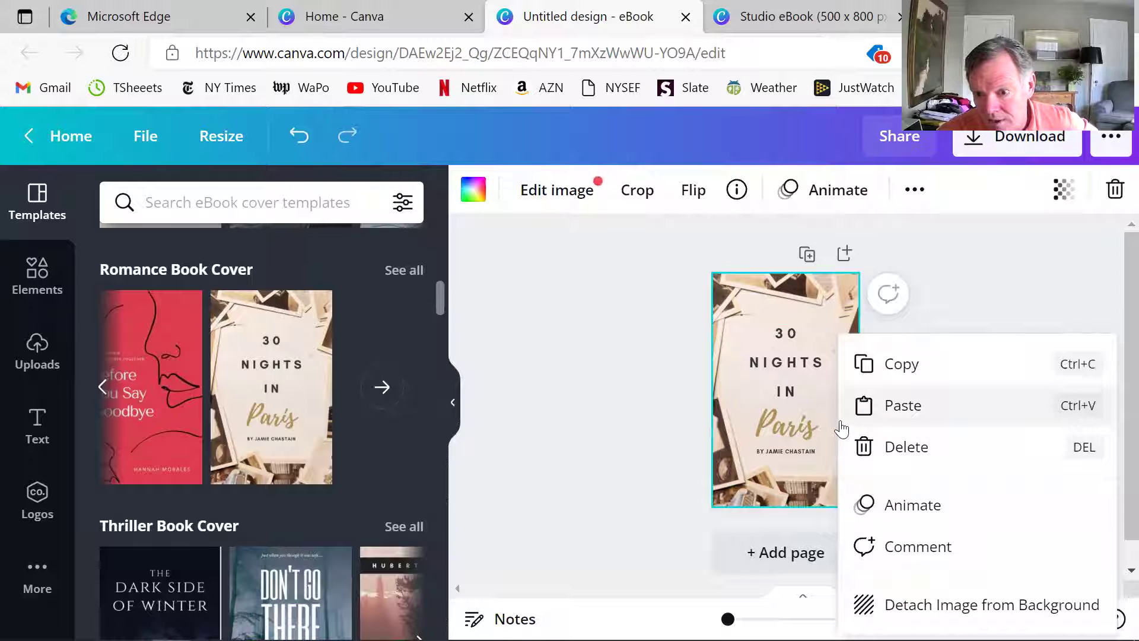
{"action": "left_click", "coordinate": [906, 444]}
{"action": "right_click", "coordinate": [809, 383]}
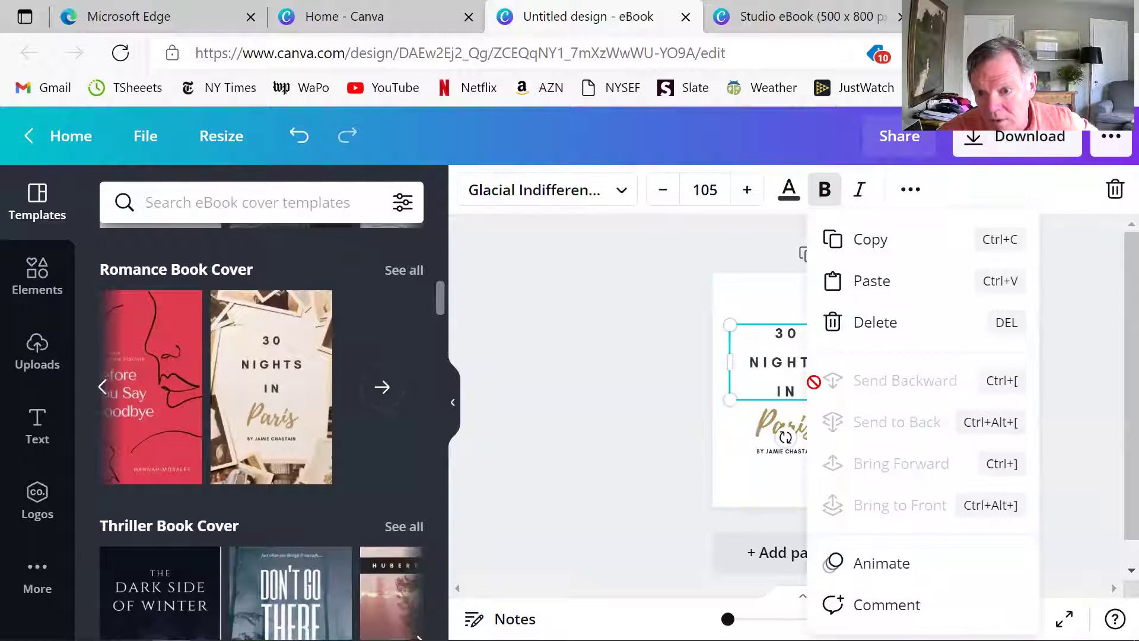
{"action": "left_click", "coordinate": [879, 314]}
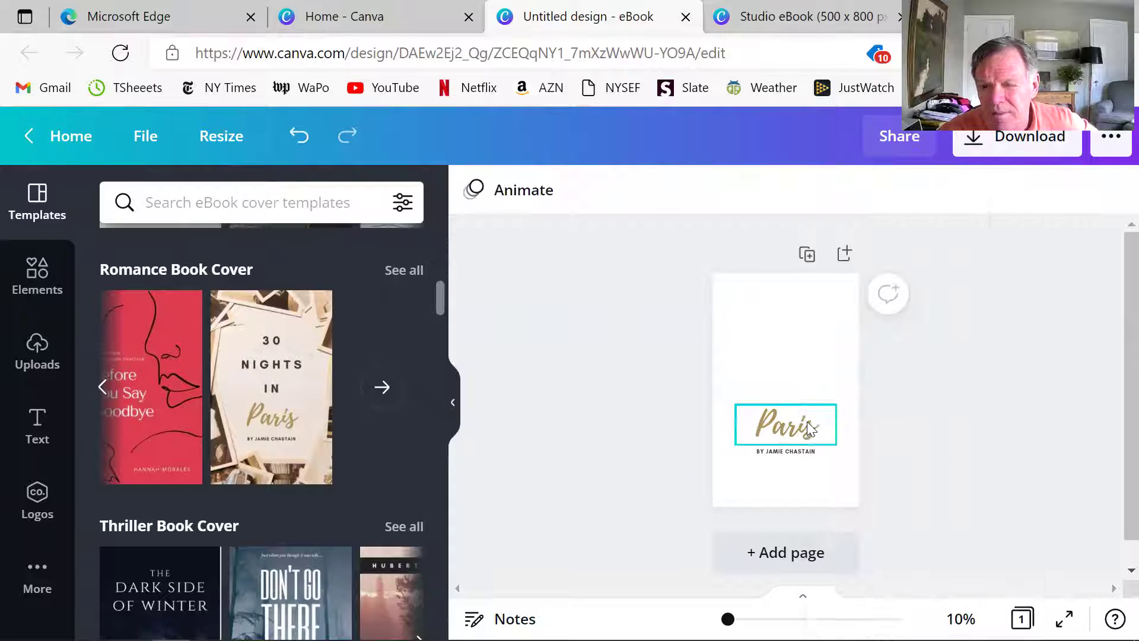
{"action": "right_click", "coordinate": [788, 423]}
{"action": "left_click", "coordinate": [840, 324]}
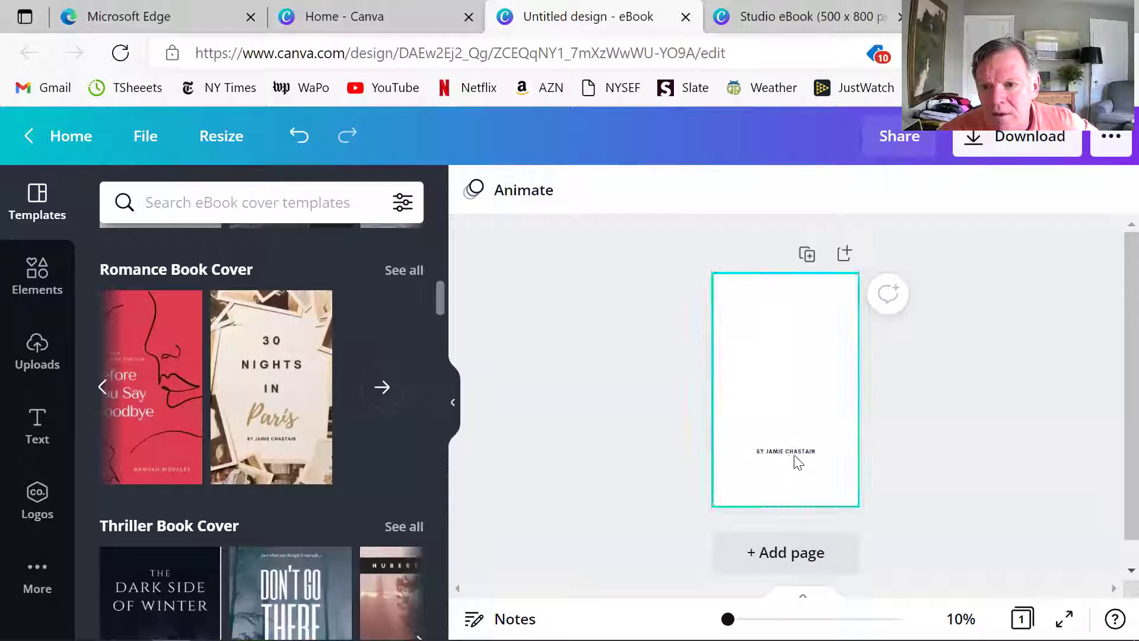
{"action": "left_click", "coordinate": [782, 451]}
{"action": "right_click", "coordinate": [790, 452]}
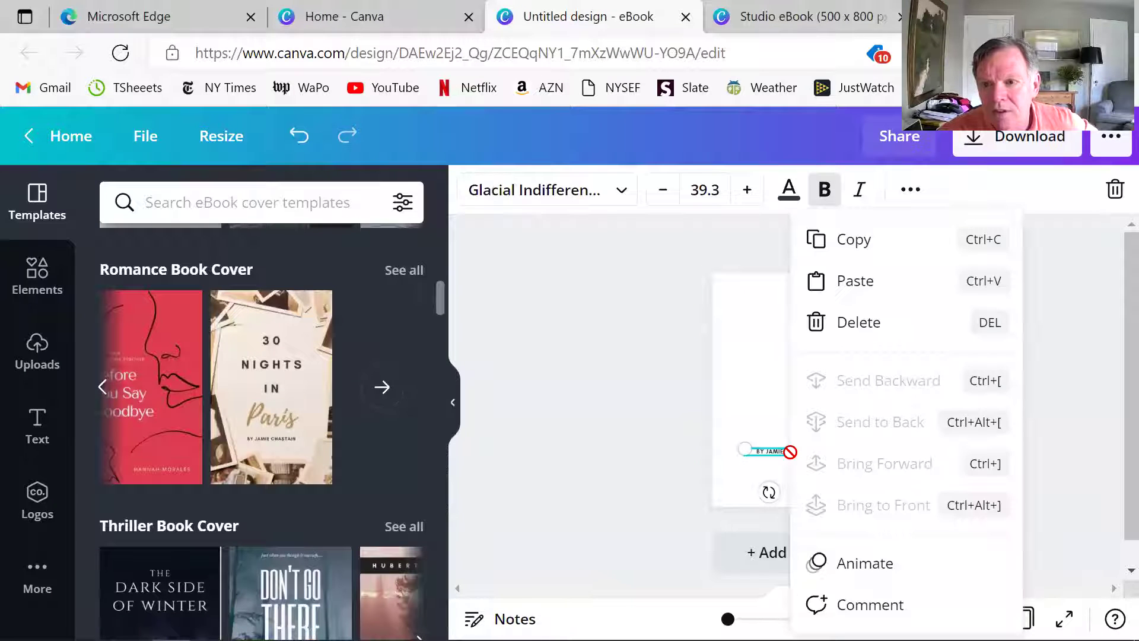
{"action": "left_click", "coordinate": [846, 327]}
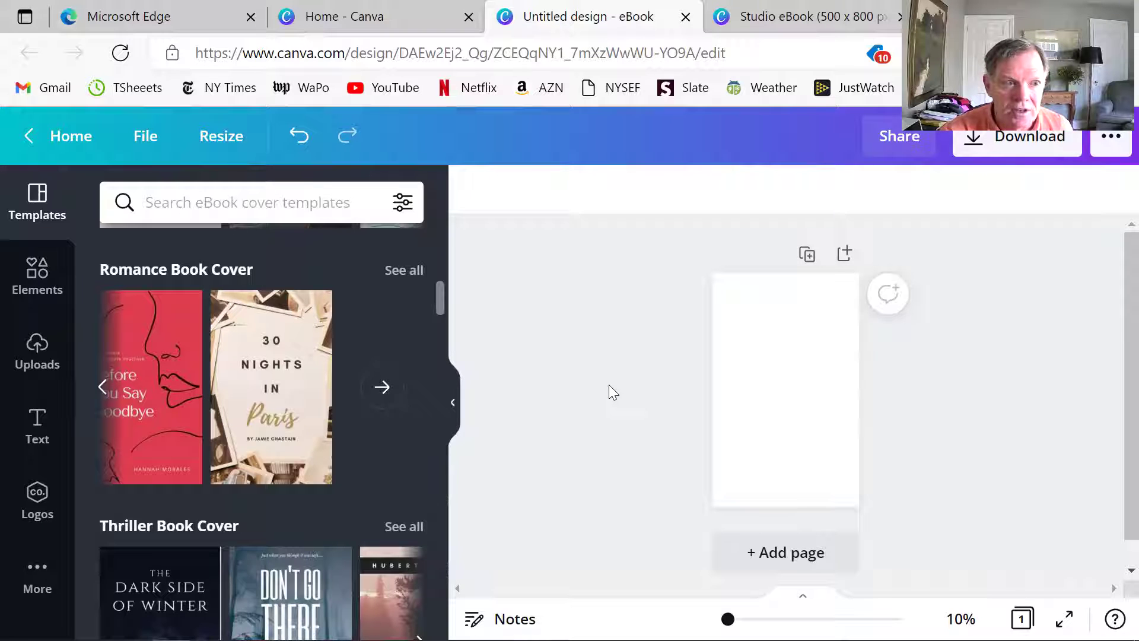
- Upload Mrs.-Frank-Millet.jpg from the Cover Art folder in Stories to the design's media uploads
{"action": "left_click", "coordinate": [36, 352]}
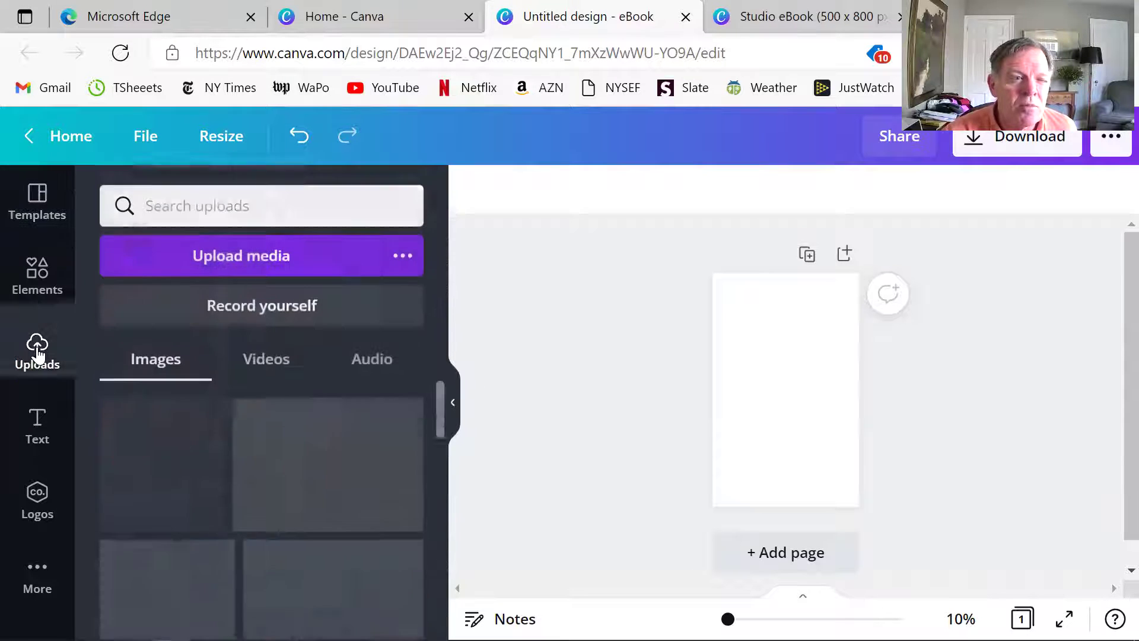
{"action": "left_click", "coordinate": [274, 260]}
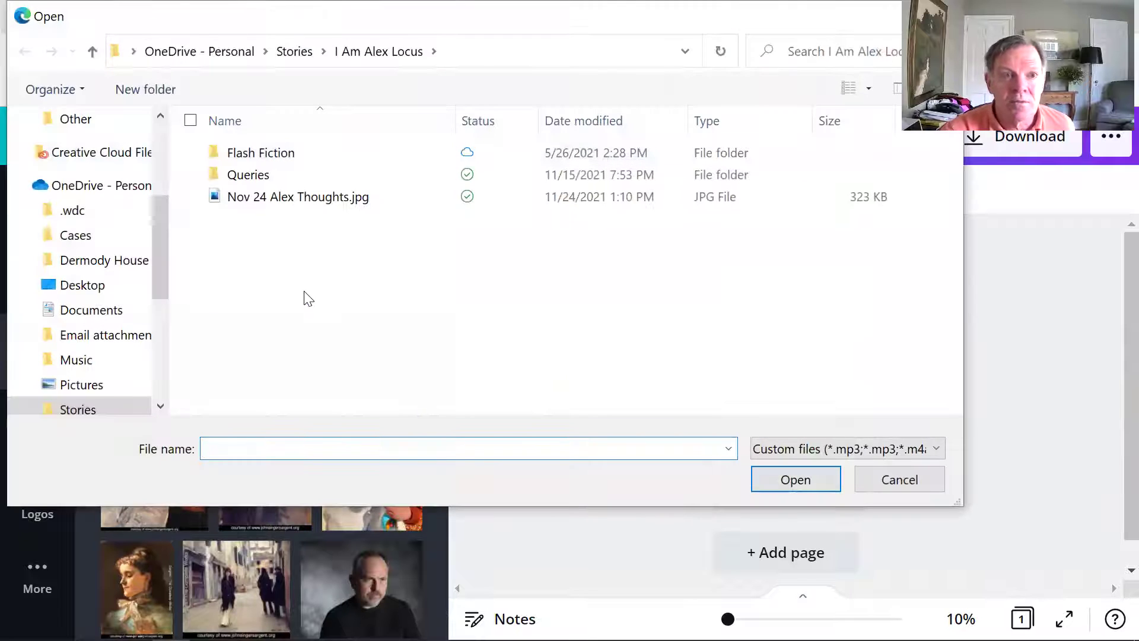
{"action": "left_click", "coordinate": [287, 53]}
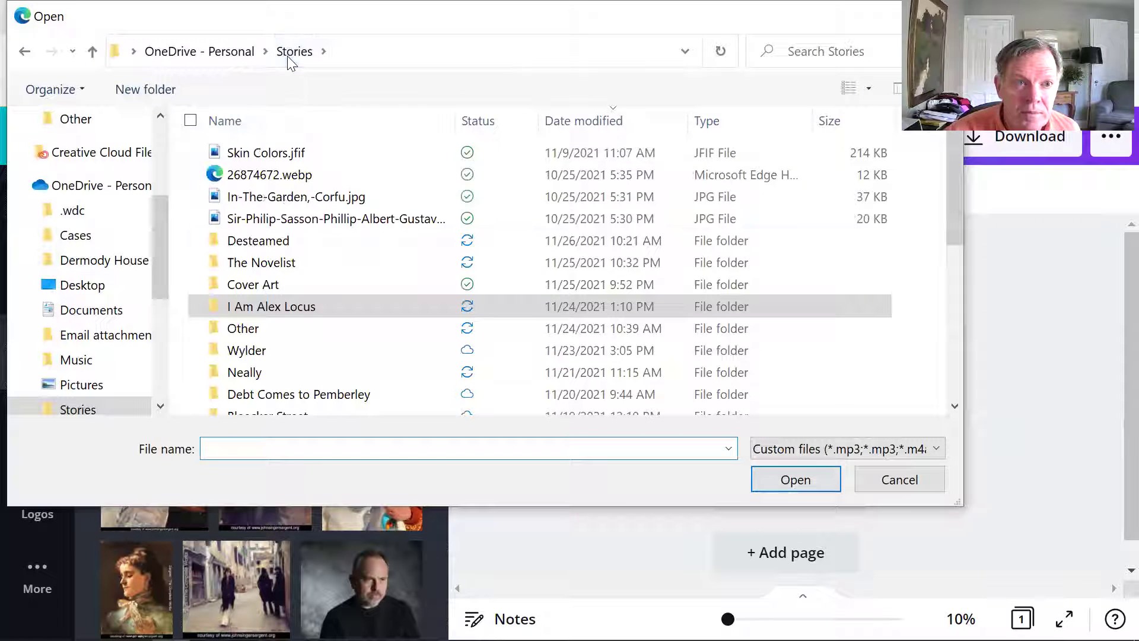
{"action": "double_click", "coordinate": [279, 287]}
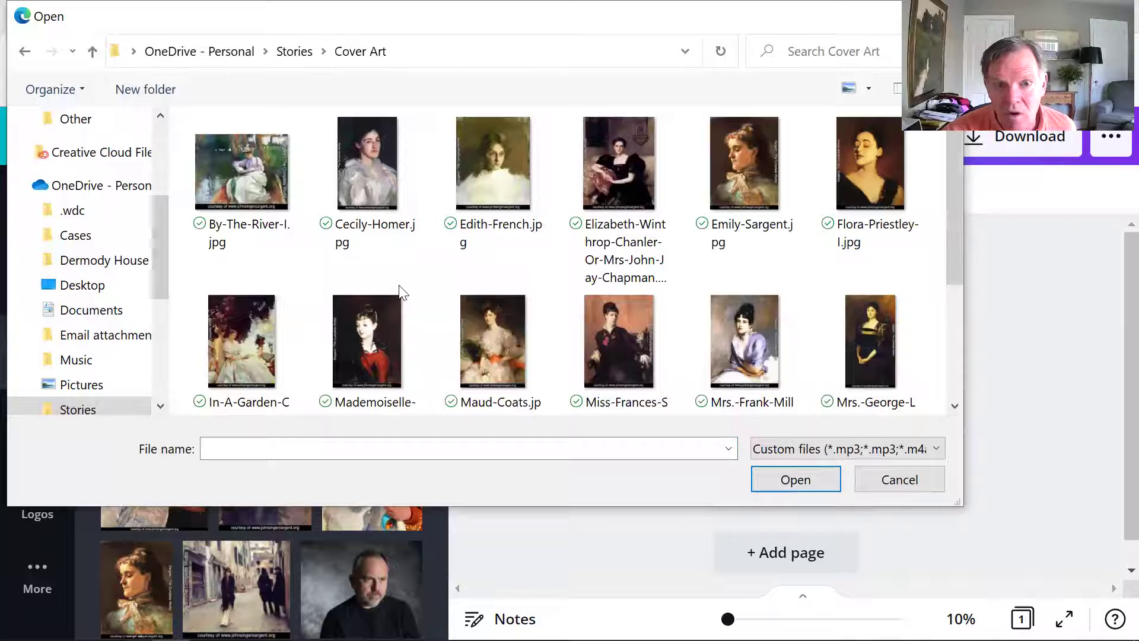
{"action": "scroll", "coordinate": [792, 269], "scroll_direction": "down", "scroll_amount": 3}
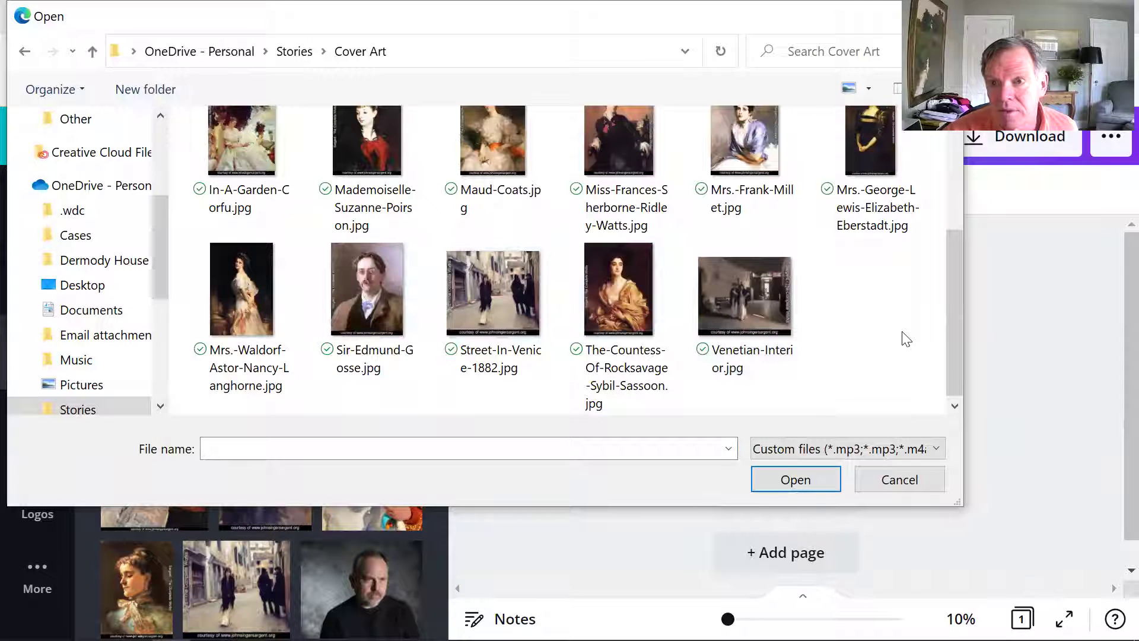
{"action": "scroll", "coordinate": [844, 320], "scroll_direction": "up", "scroll_amount": 6}
{"action": "scroll", "coordinate": [843, 320], "scroll_direction": "down", "scroll_amount": 1}
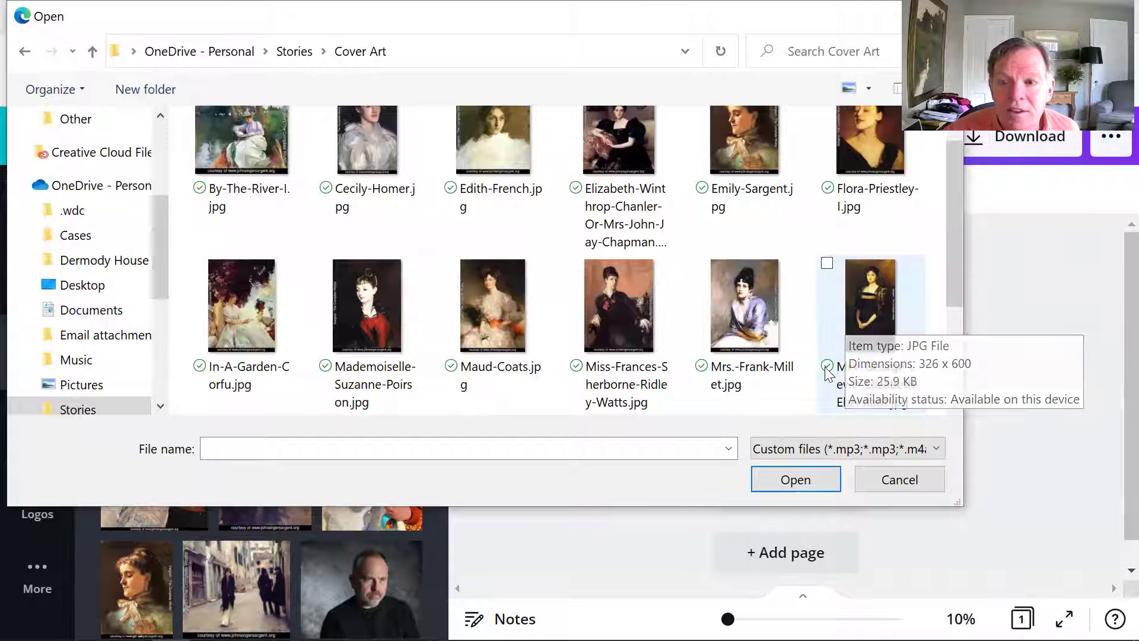
{"action": "double_click", "coordinate": [734, 314]}
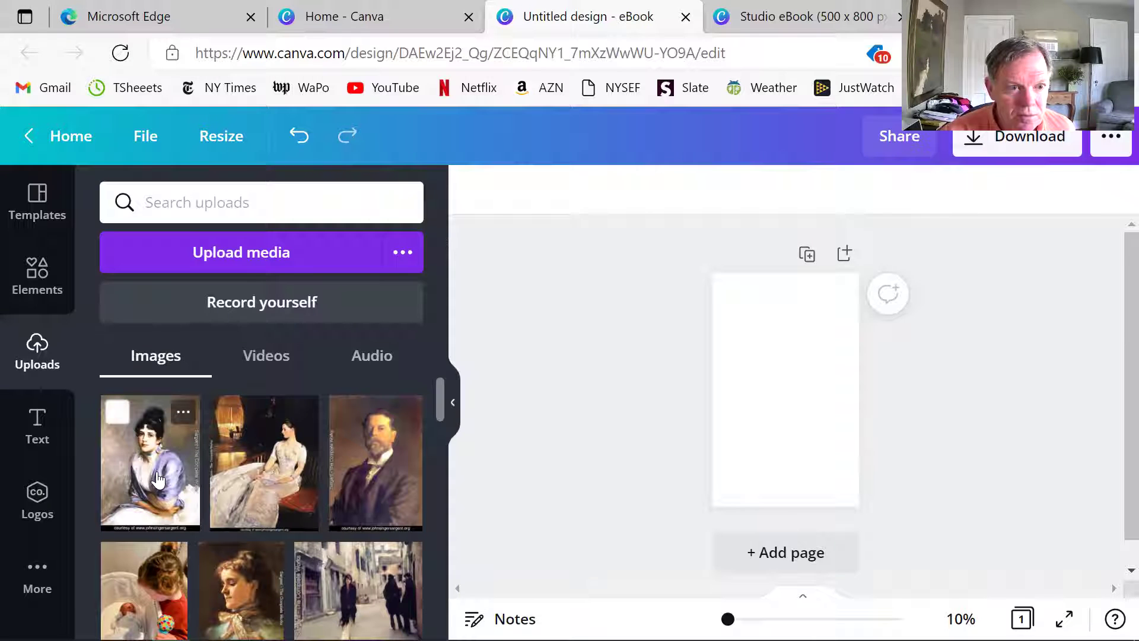
- Place the uploaded portrait as the full-page cover background and preview it in full screen
{"action": "left_click_drag", "start_coordinate": [415, 437], "coordinate": [718, 406]}
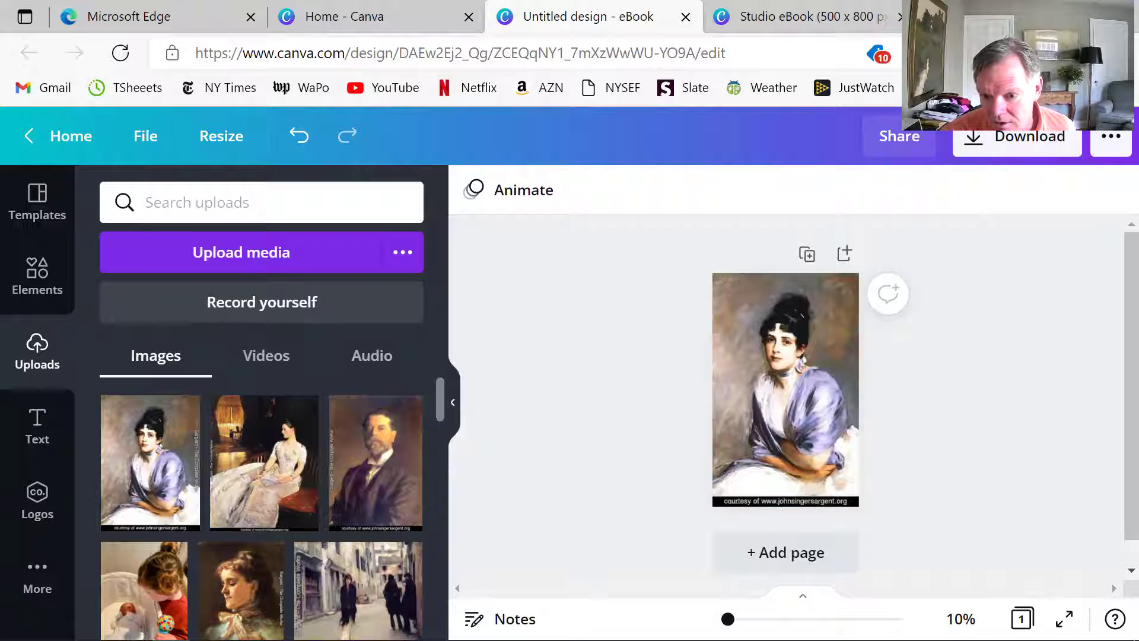
{"action": "mouse_move", "coordinate": [728, 618]}
{"action": "left_mouse_down"}
{"action": "mouse_move", "coordinate": [744, 618]}
{"action": "mouse_move", "coordinate": [728, 619]}
{"action": "left_mouse_up"}
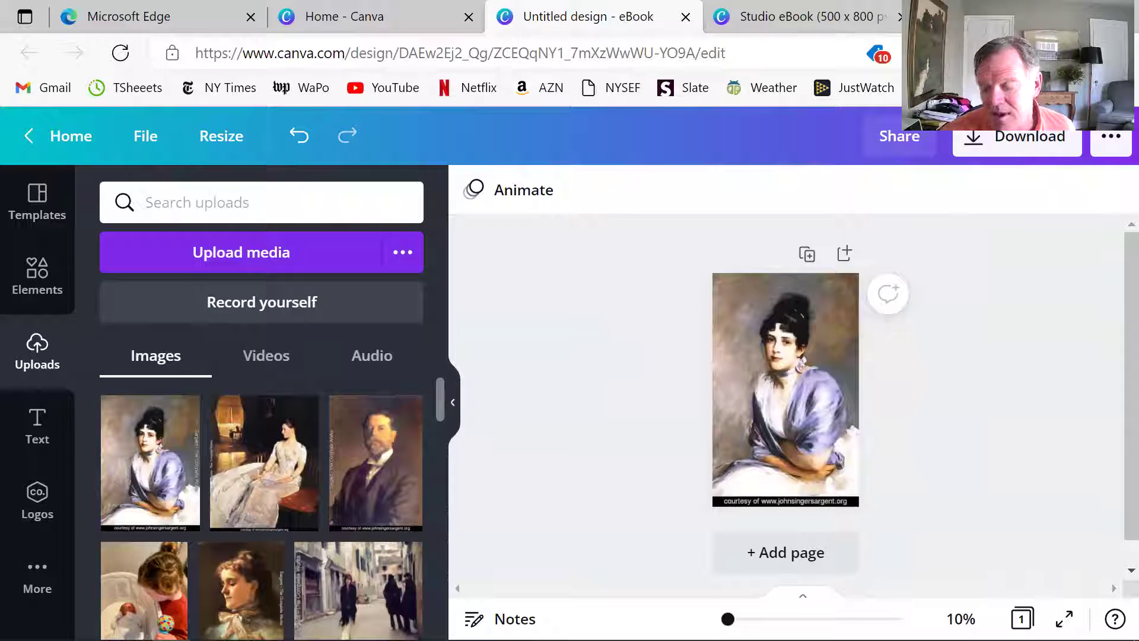
{"action": "left_click", "coordinate": [1022, 512]}
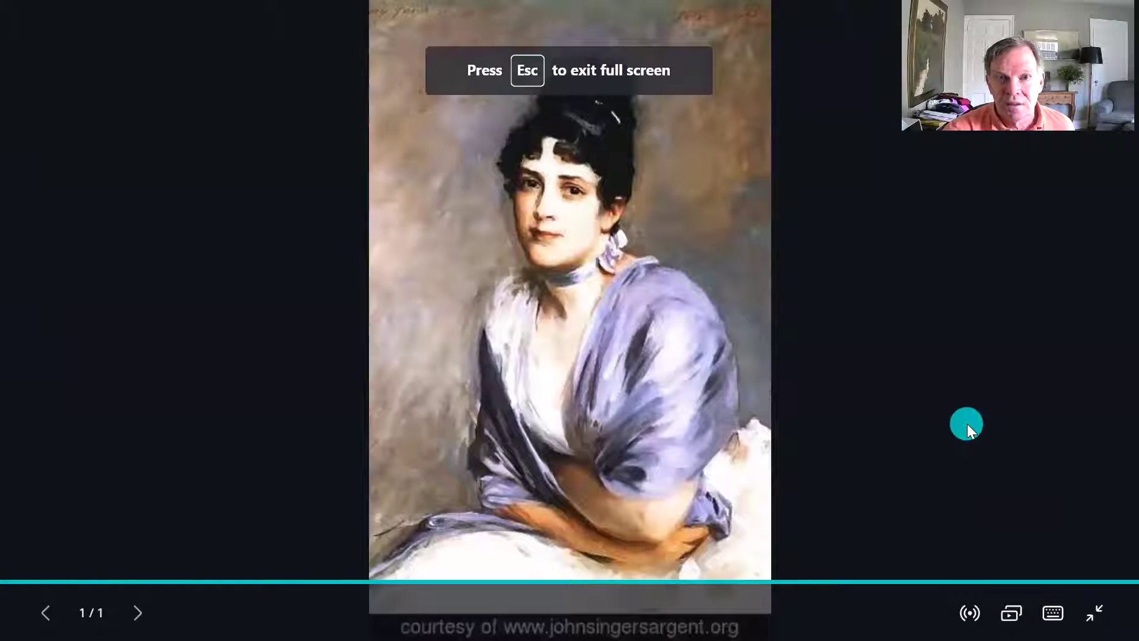
{"action": "left_click", "coordinate": [1094, 612]}
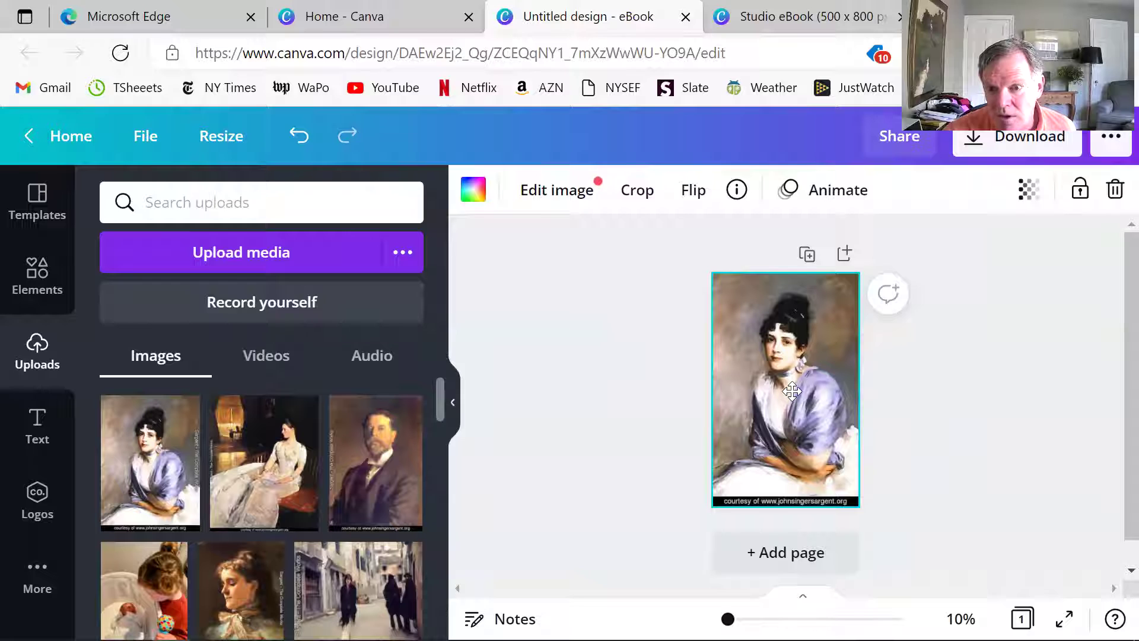
- Enlarge and shift the portrait within its crop so the bottom caption strip and side credit fall outside the page
{"action": "double_click", "coordinate": [792, 391]}
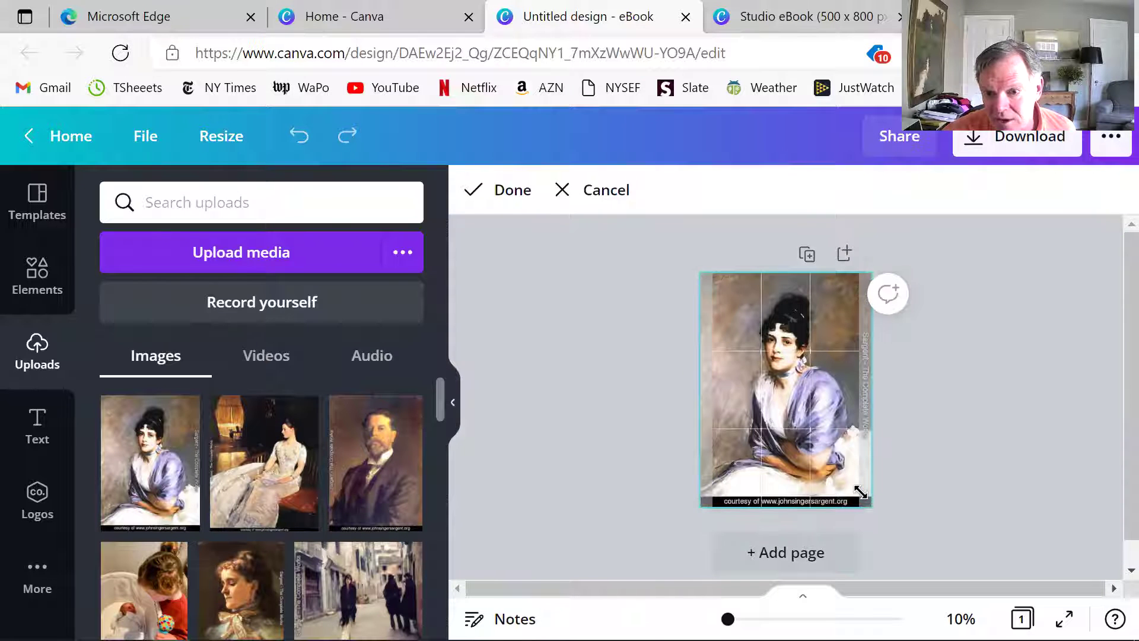
{"action": "left_click_drag", "start_coordinate": [871, 505], "coordinate": [885, 527]}
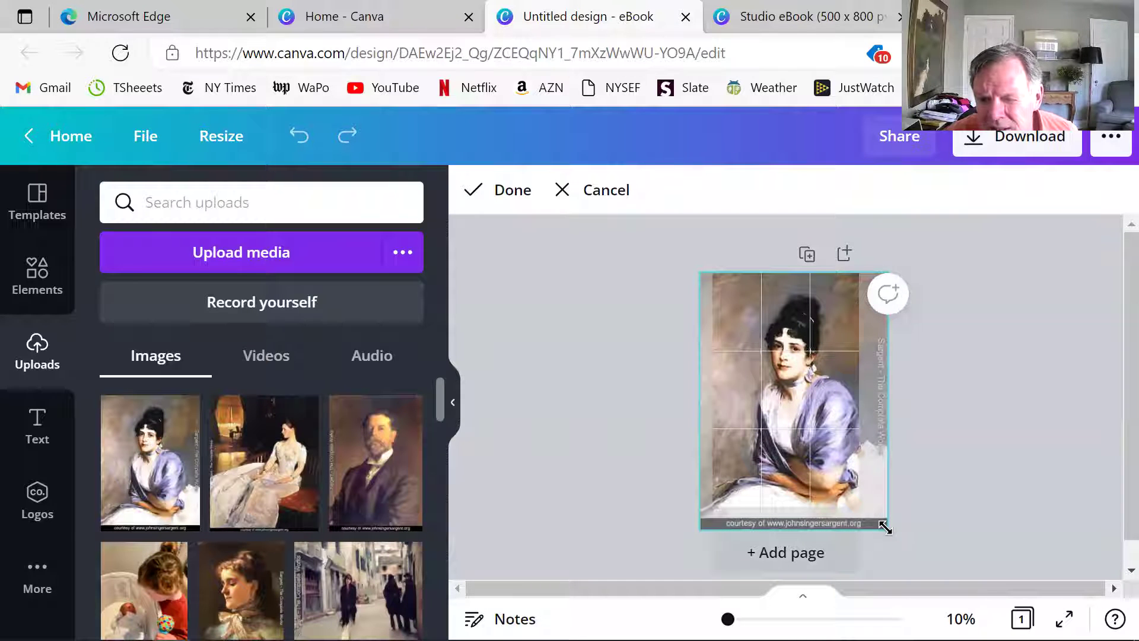
{"action": "left_click_drag", "start_coordinate": [799, 437], "coordinate": [782, 437]}
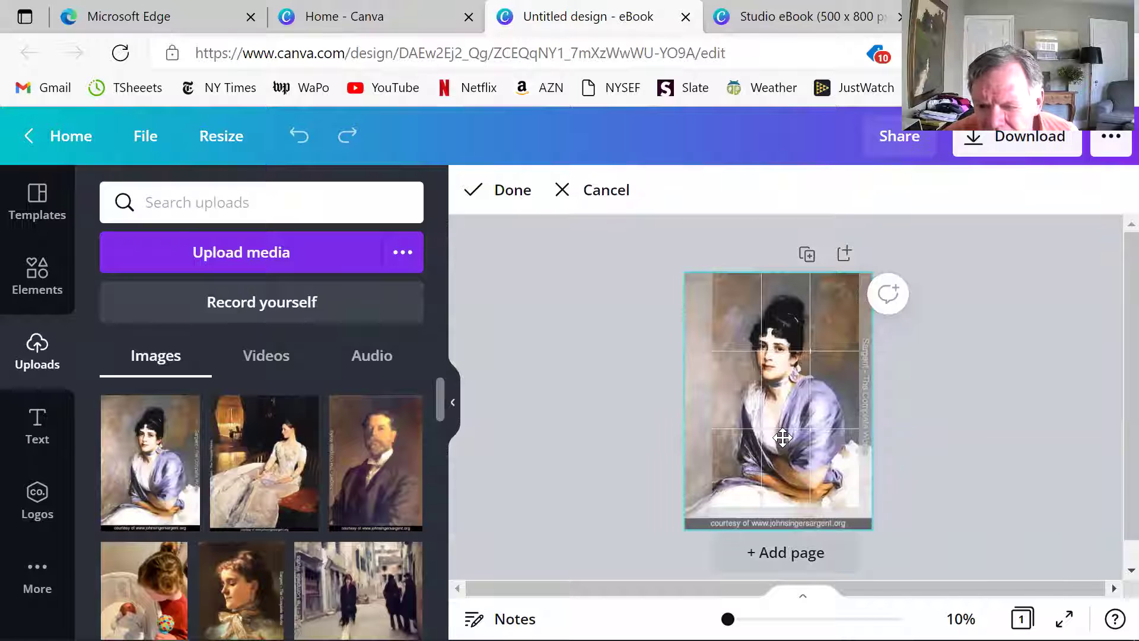
{"action": "left_click", "coordinate": [979, 425]}
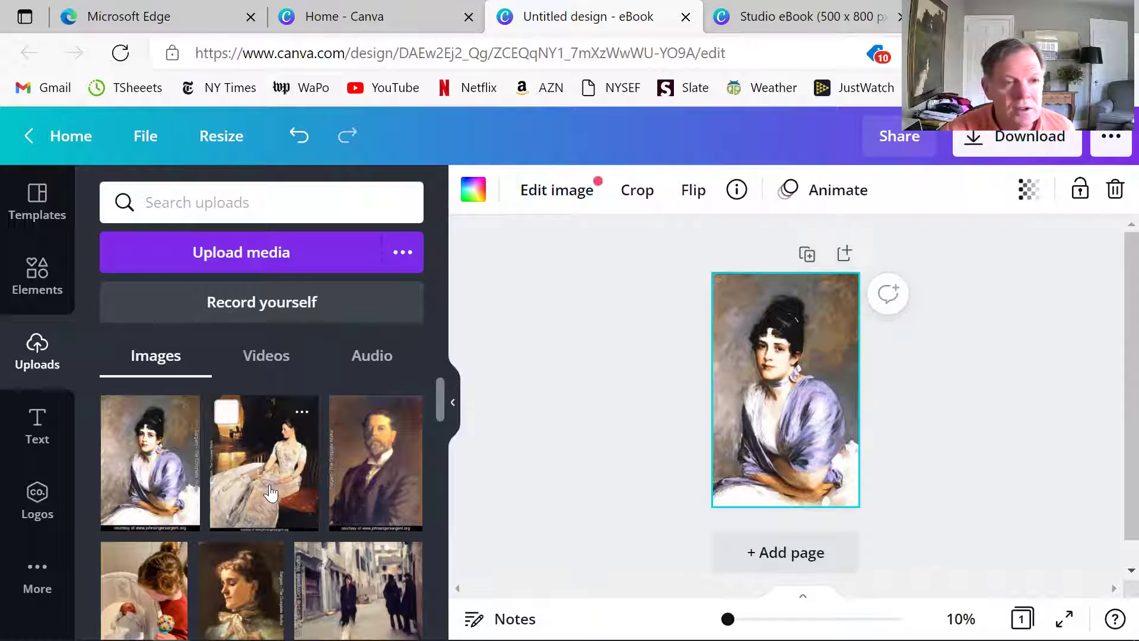
- Add a single heading to the cover, undoing any duplicate, and replace its text with "The Irish Novelist"
{"action": "left_click", "coordinate": [36, 423]}
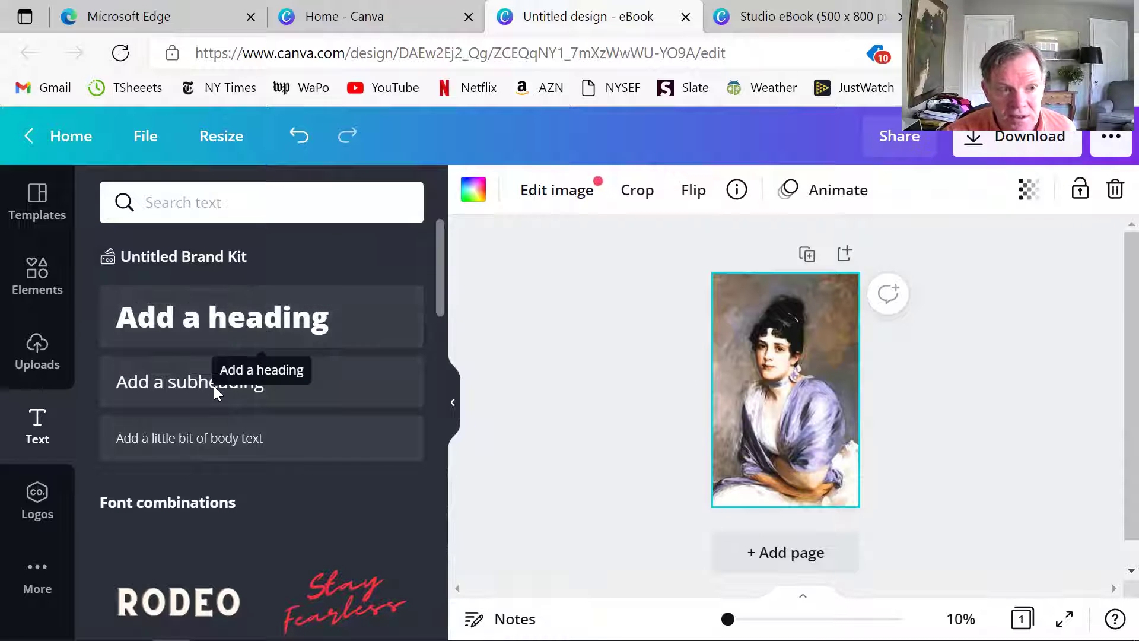
{"action": "left_click", "coordinate": [217, 328]}
{"action": "left_click", "coordinate": [216, 328]}
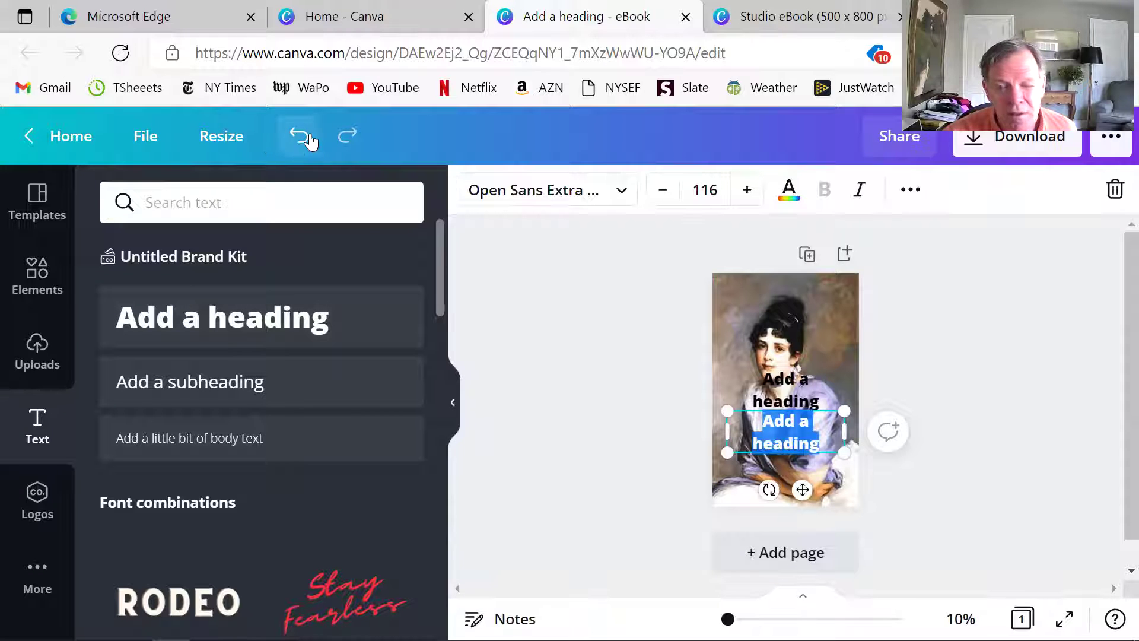
{"action": "left_click", "coordinate": [299, 136]}
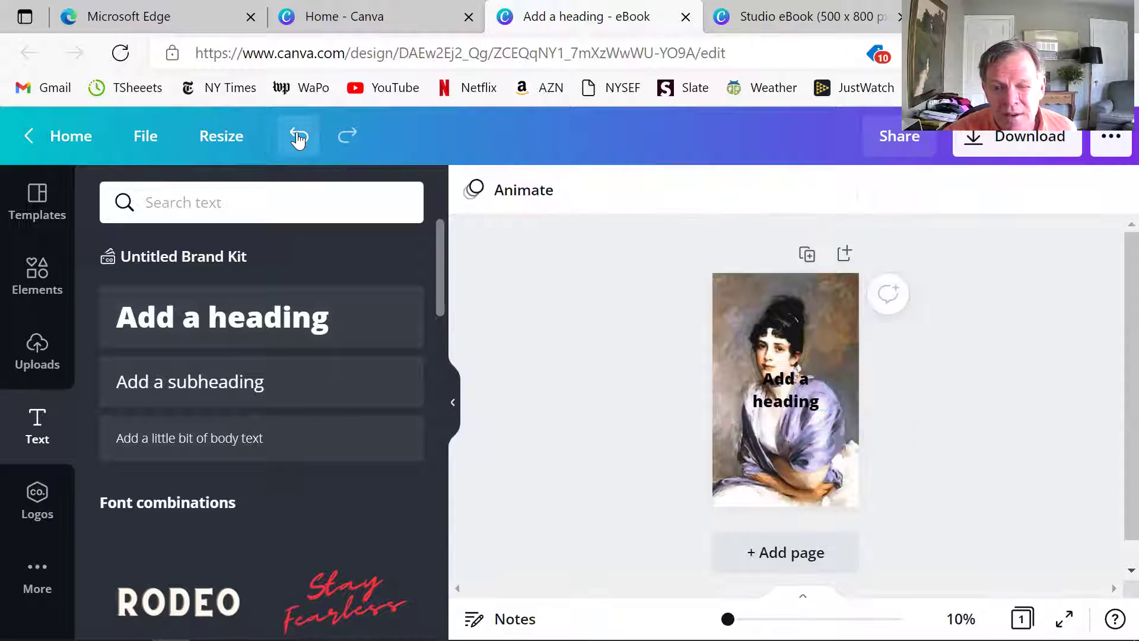
{"action": "left_click", "coordinate": [764, 384]}
{"action": "double_click", "coordinate": [766, 385]}
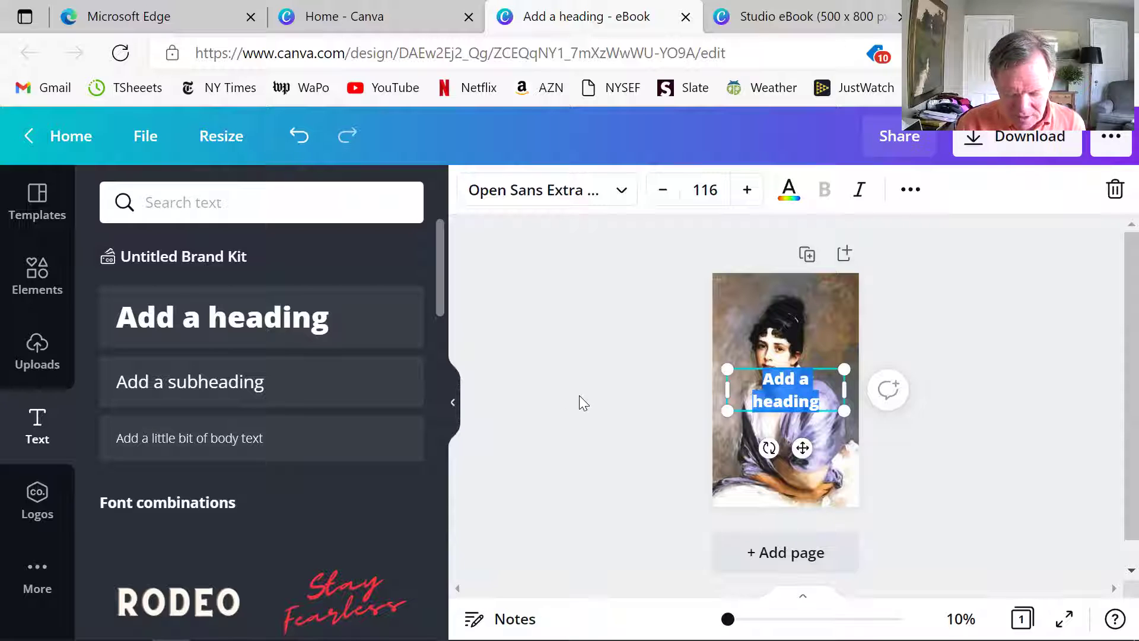
{"action": "type", "text": "The Irish Novelist"}
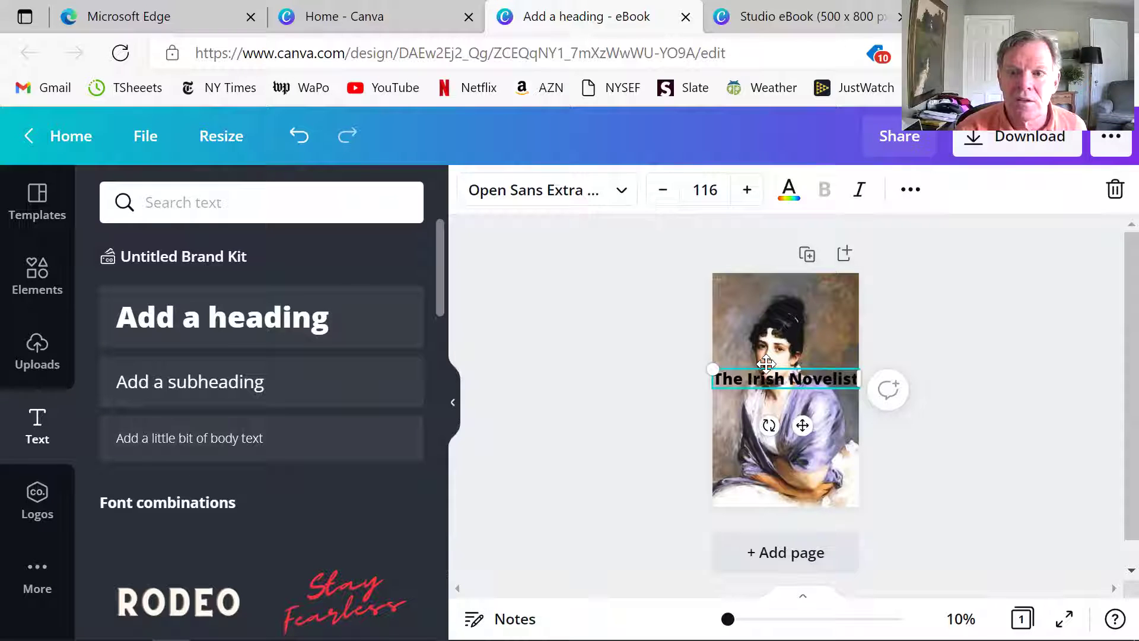
- Change the font of the whole cover heading to Tangerine
{"action": "key", "text": "ctrl+a"}
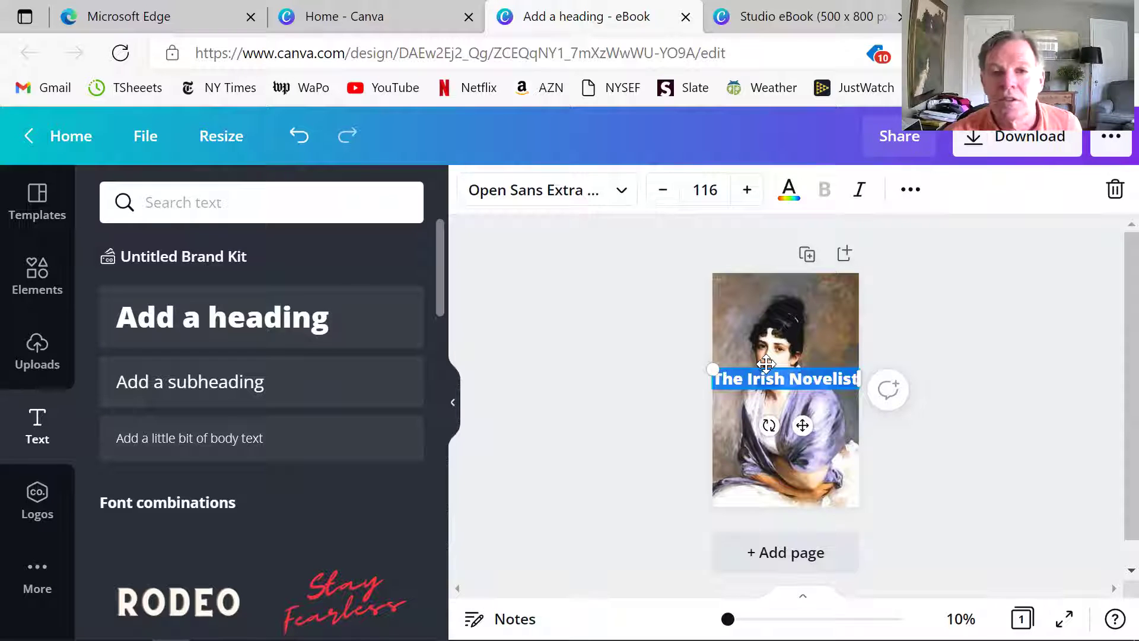
{"action": "left_click", "coordinate": [622, 202]}
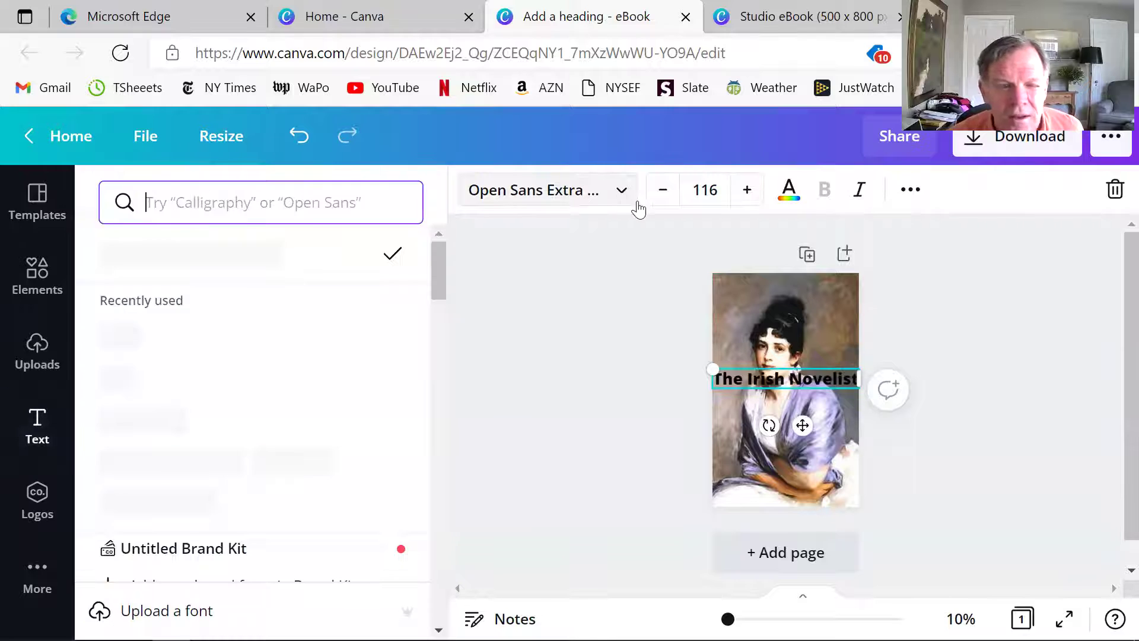
{"action": "left_click", "coordinate": [301, 354]}
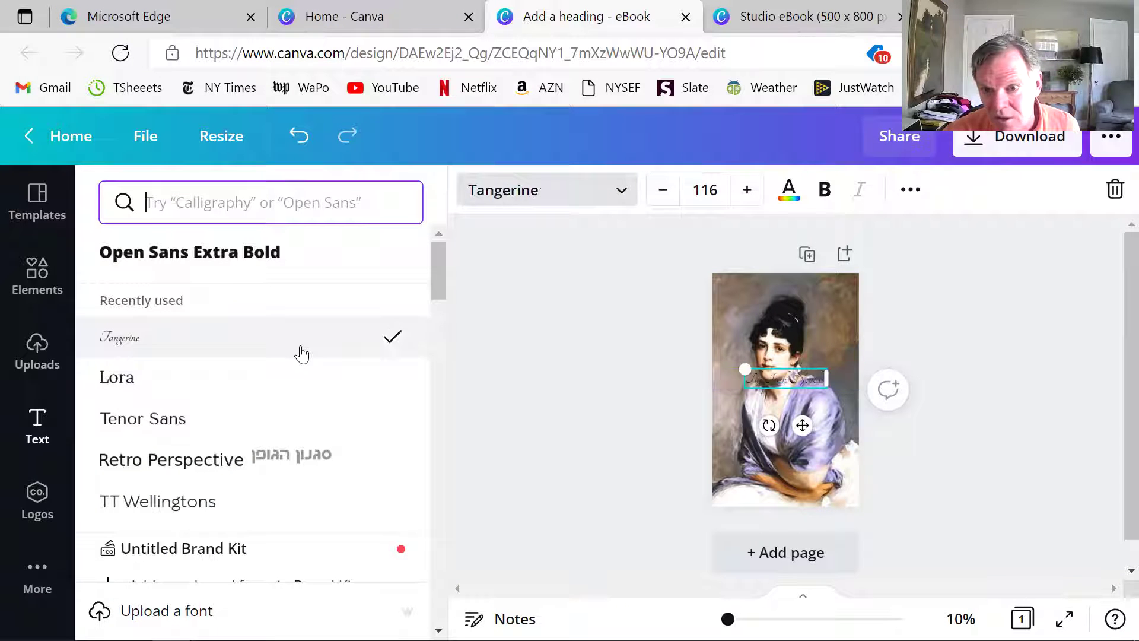
- Increase the cover heading's font size to 154
{"action": "left_click", "coordinate": [747, 189]}
{"action": "left_click", "coordinate": [747, 190]}
{"action": "left_click", "coordinate": [747, 190]}
{"action": "left_click", "coordinate": [746, 189]}
{"action": "left_click", "coordinate": [747, 189]}
{"action": "left_click", "coordinate": [747, 190]}
{"action": "left_click", "coordinate": [746, 190]}
{"action": "left_click", "coordinate": [747, 190]}
{"action": "left_click", "coordinate": [747, 190]}
{"action": "left_click", "coordinate": [747, 190]}
{"action": "left_click", "coordinate": [746, 189]}
{"action": "left_click", "coordinate": [746, 190]}
{"action": "left_click", "coordinate": [747, 190]}
{"action": "left_click", "coordinate": [747, 190]}
{"action": "left_click", "coordinate": [747, 190]}
{"action": "left_click", "coordinate": [747, 190]}
{"action": "left_click", "coordinate": [747, 190]}
{"action": "left_click", "coordinate": [746, 190]}
{"action": "left_click", "coordinate": [747, 190]}
{"action": "left_click", "coordinate": [747, 190]}
{"action": "left_click", "coordinate": [747, 190]}
{"action": "left_click", "coordinate": [746, 190]}
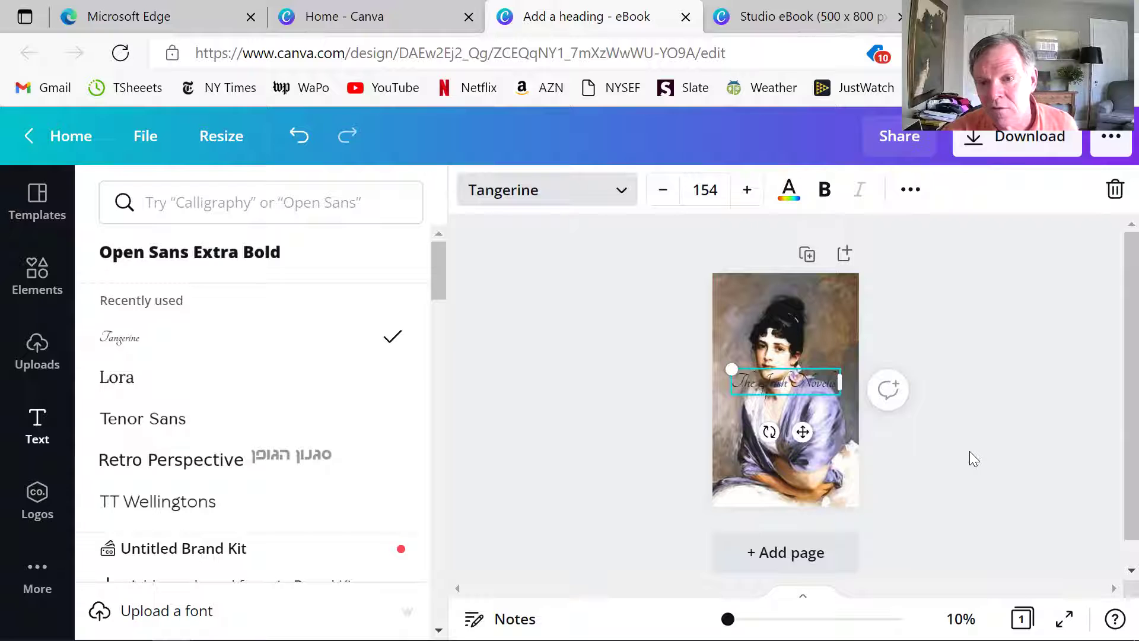
{"action": "left_click", "coordinate": [620, 389]}
- Recolour the whole cover heading with the lavender photo colour taken from the portrait
{"action": "double_click", "coordinate": [769, 380]}
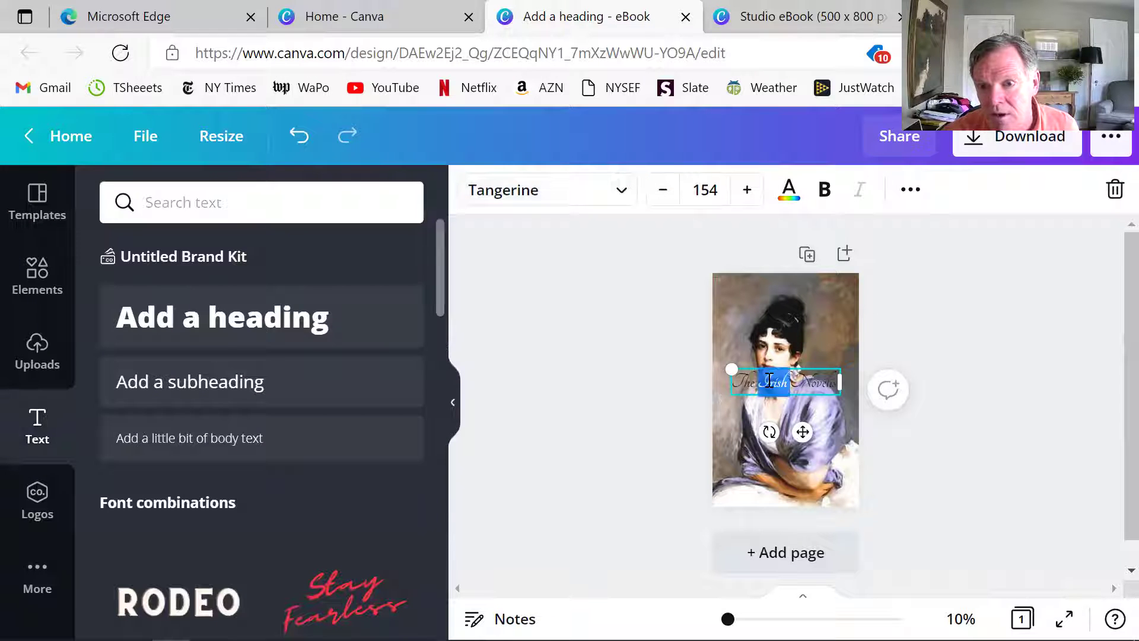
{"action": "triple_click", "coordinate": [769, 380]}
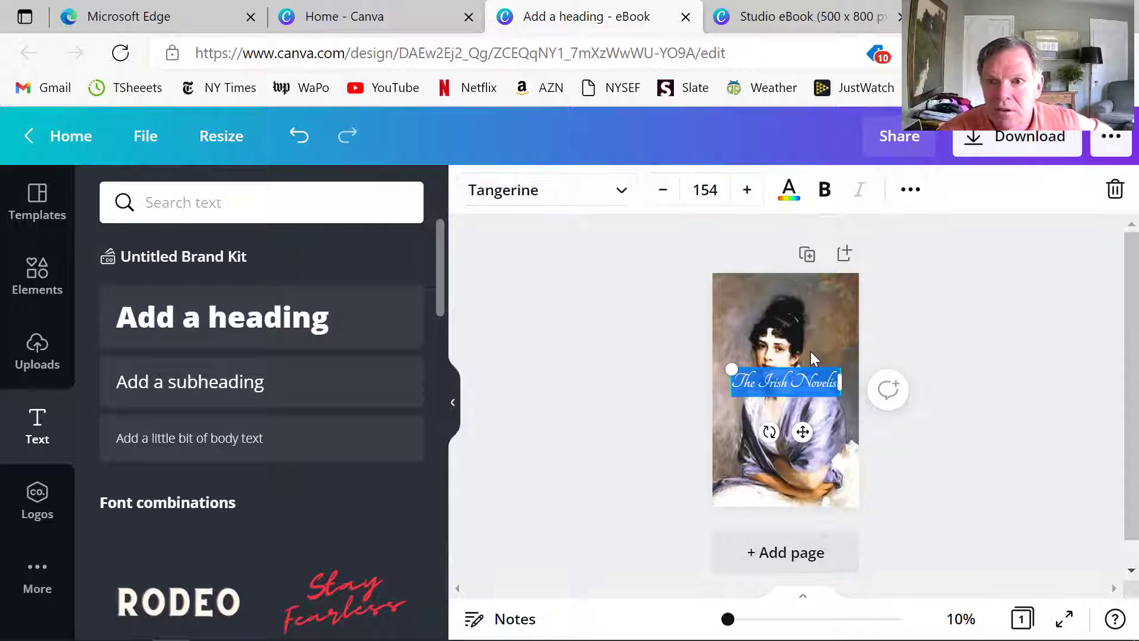
{"action": "left_click", "coordinate": [791, 193]}
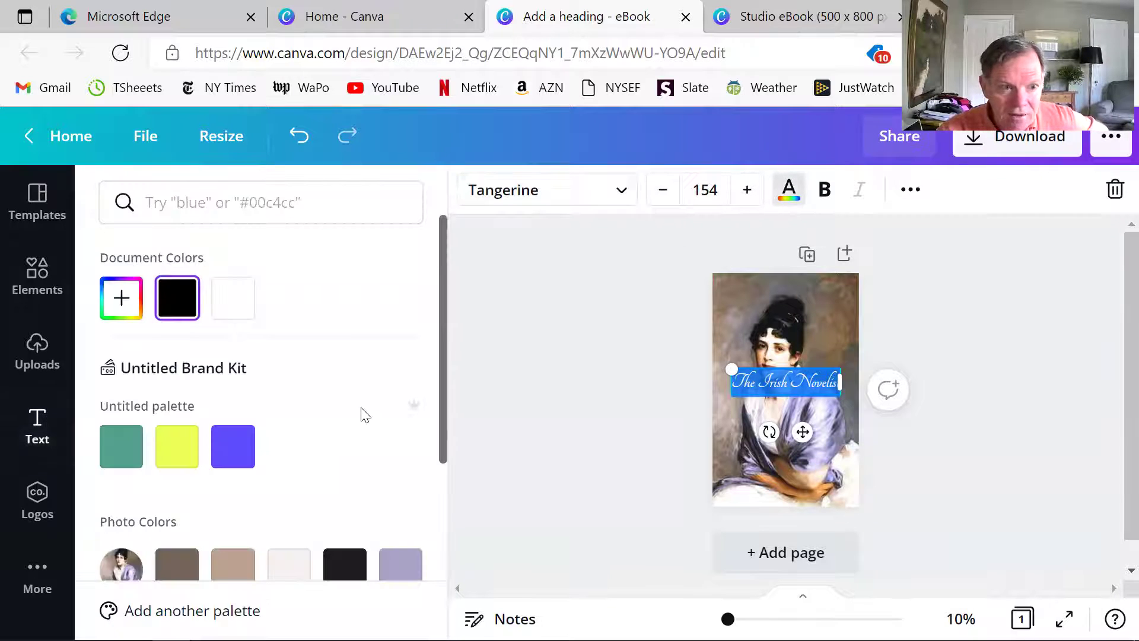
{"action": "scroll", "coordinate": [246, 409], "scroll_direction": "down", "scroll_amount": 3}
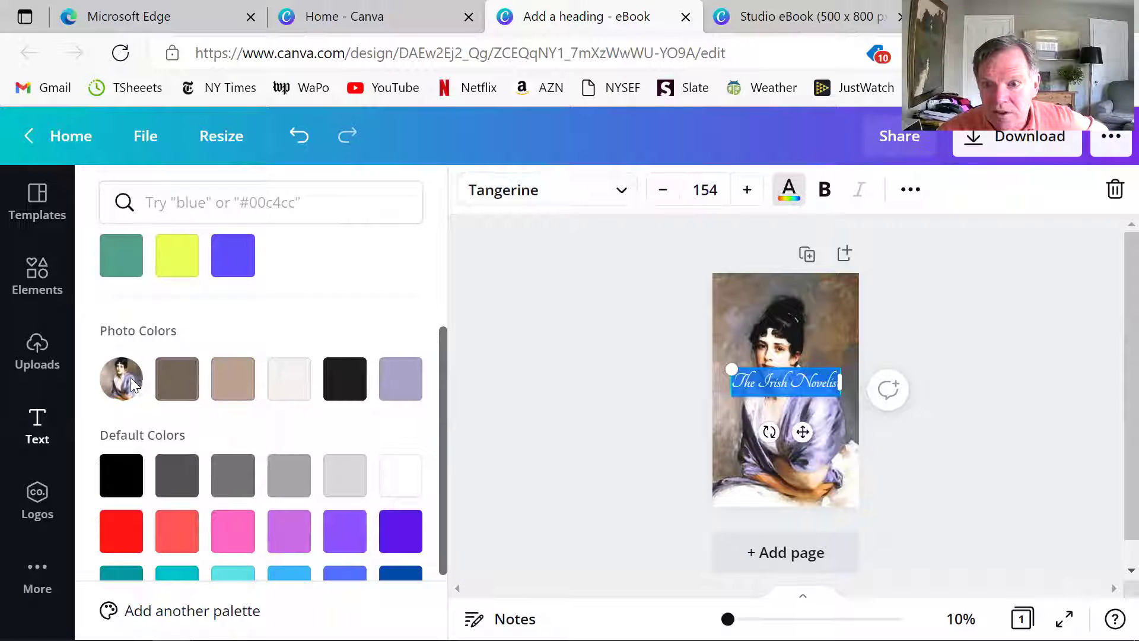
{"action": "left_click", "coordinate": [223, 394]}
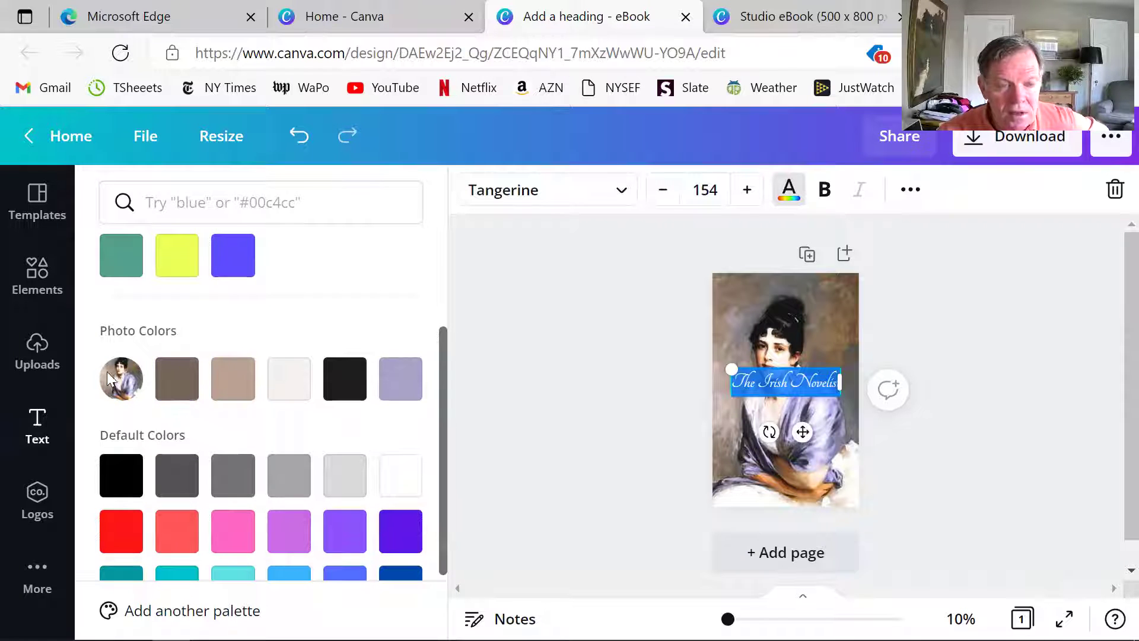
{"action": "left_click", "coordinate": [410, 383]}
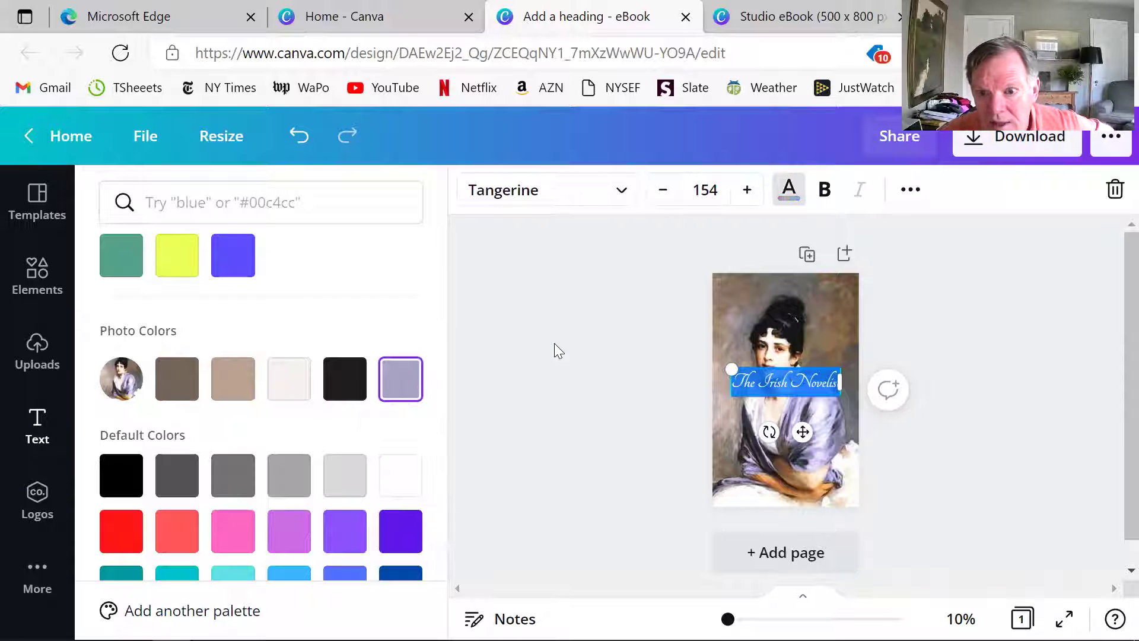
{"action": "left_click", "coordinate": [588, 316]}
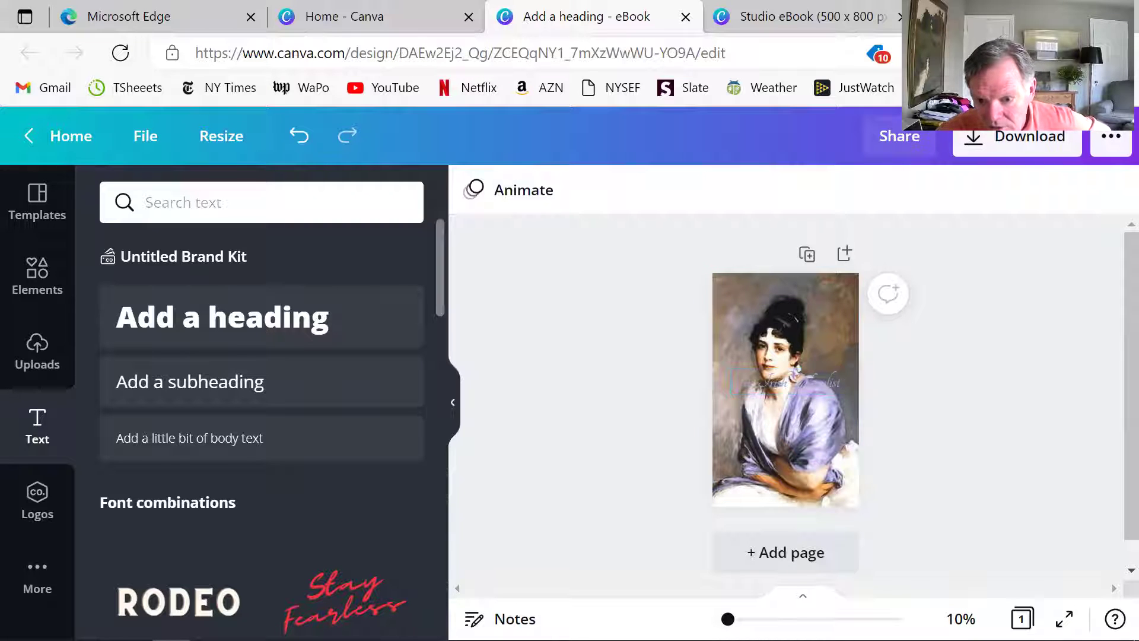
- Change the colour of the whole cover heading to white
{"action": "left_click_drag", "start_coordinate": [727, 618], "coordinate": [728, 619]}
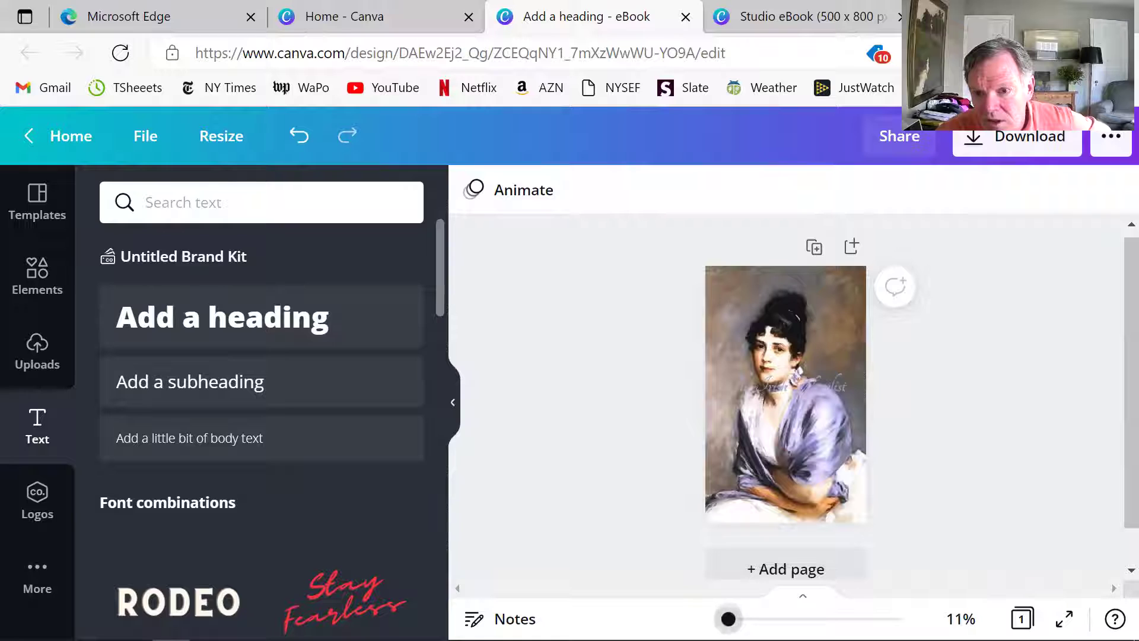
{"action": "left_click", "coordinate": [819, 385]}
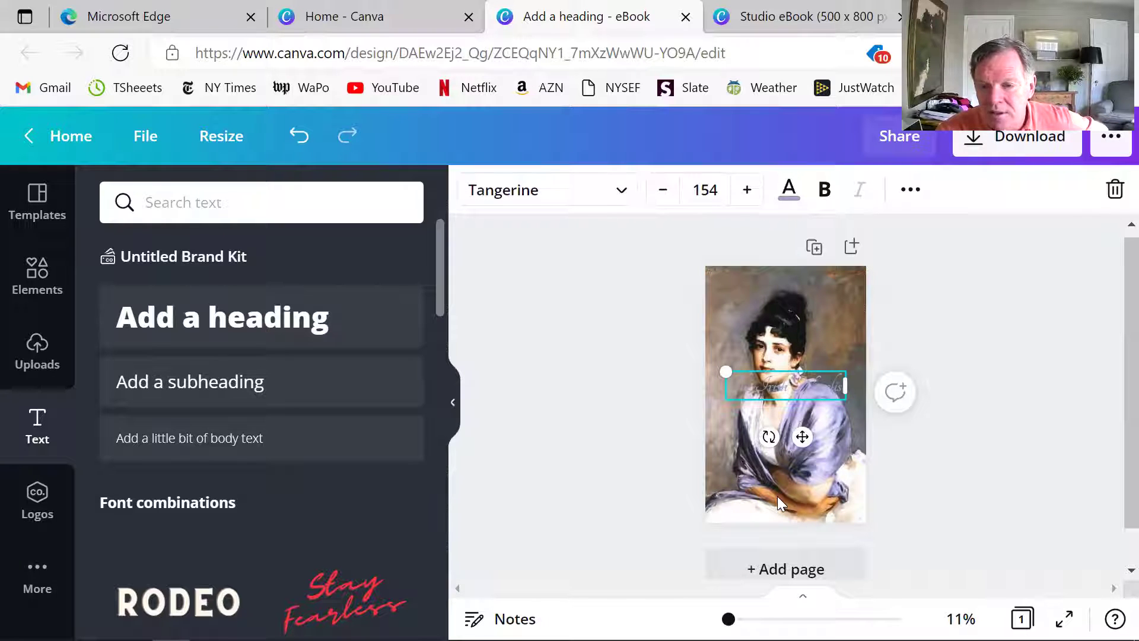
{"action": "double_click", "coordinate": [798, 384]}
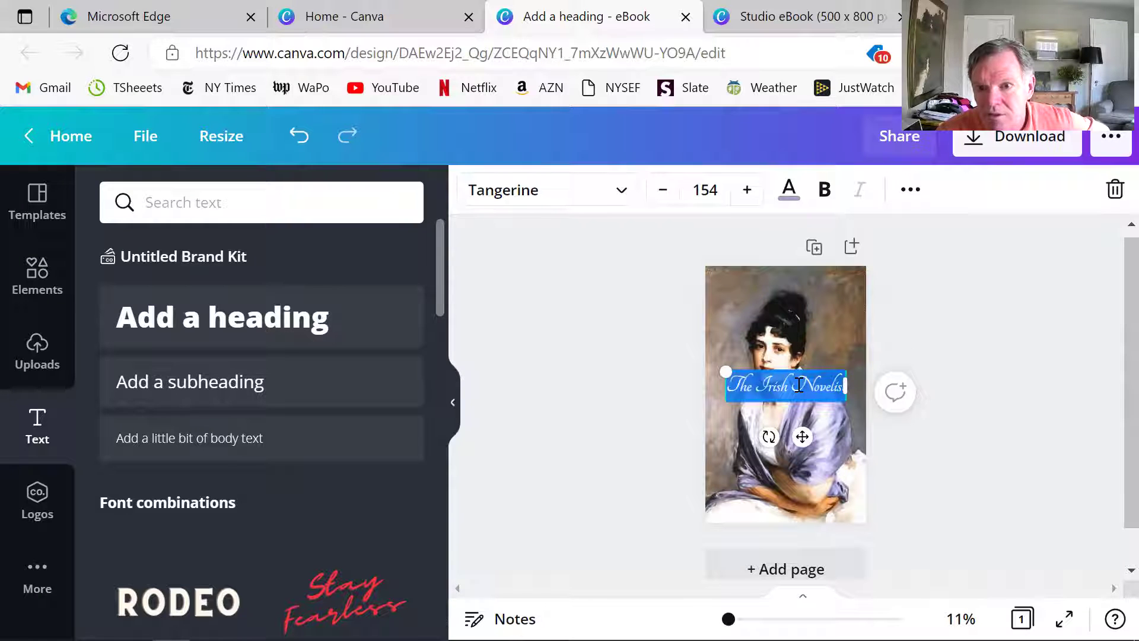
{"action": "left_click", "coordinate": [789, 189]}
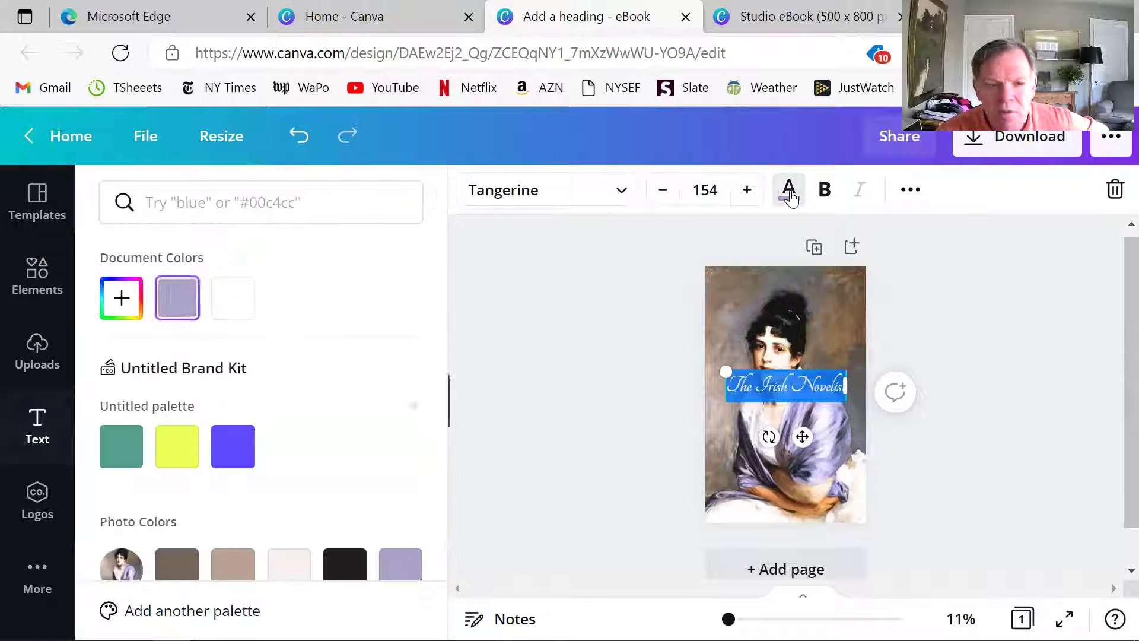
{"action": "left_click", "coordinate": [240, 302]}
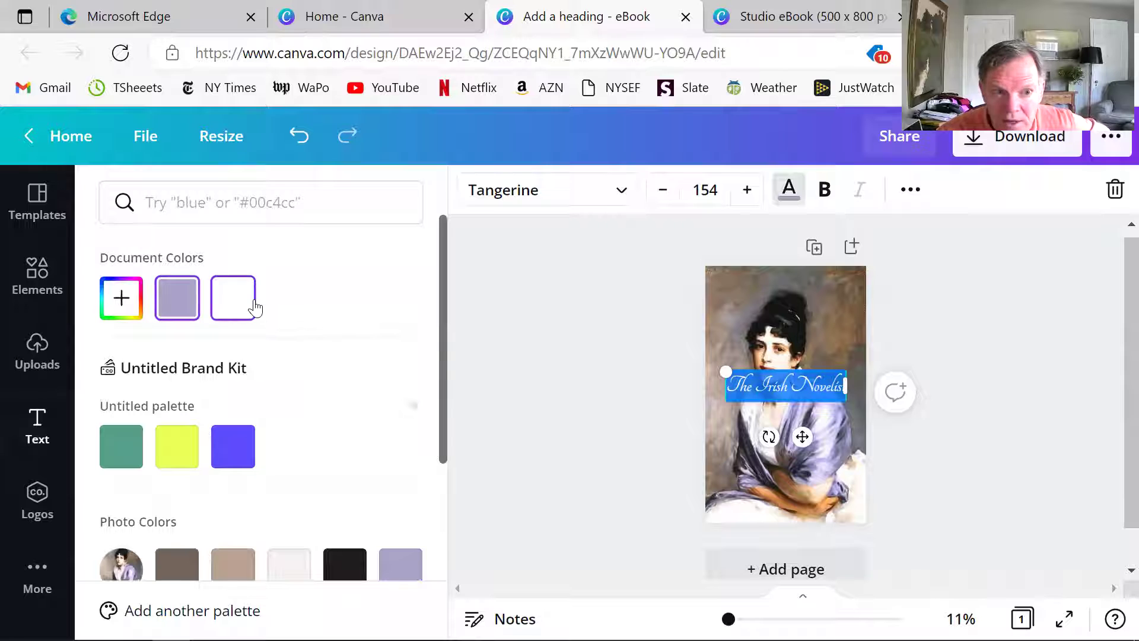
{"action": "left_click", "coordinate": [573, 330]}
- Move the heading to the cover's upper right corner and narrow its text box so the title wraps onto two lines
{"action": "left_click_drag", "start_coordinate": [780, 380], "coordinate": [873, 295]}
{"action": "left_click", "coordinate": [952, 343]}
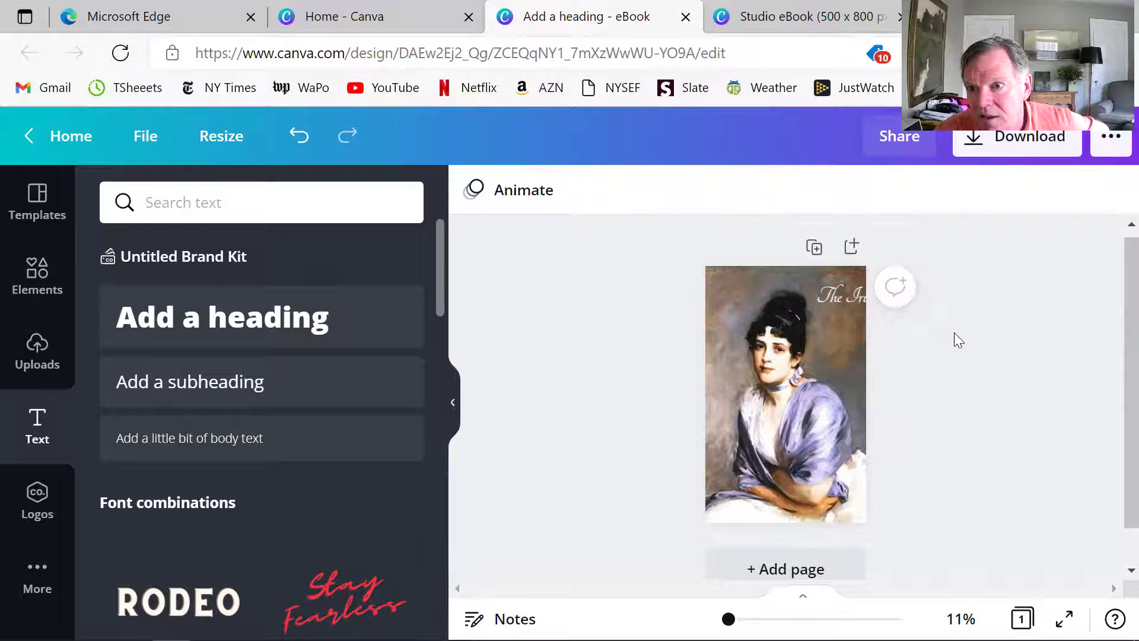
{"action": "left_click", "coordinate": [881, 296]}
{"action": "left_click_drag", "start_coordinate": [940, 298], "coordinate": [882, 314]}
- Reduce the font size of the whole cover heading to 112
{"action": "double_click", "coordinate": [832, 306]}
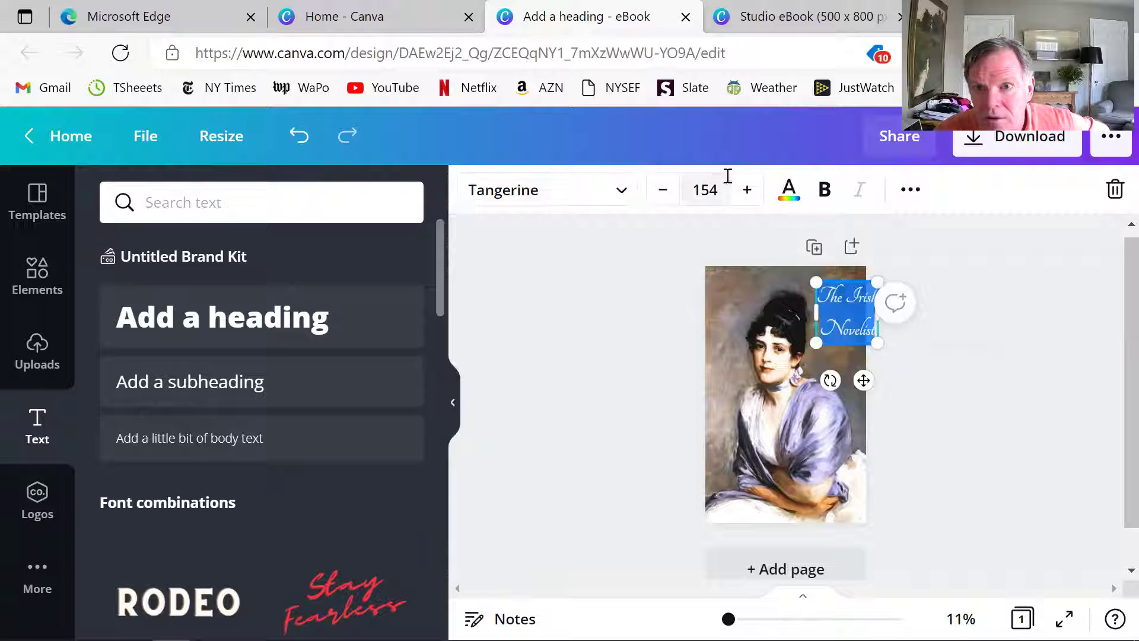
{"action": "left_click", "coordinate": [663, 191]}
{"action": "left_click", "coordinate": [663, 191]}
{"action": "left_click", "coordinate": [663, 191]}
{"action": "left_click", "coordinate": [663, 191]}
{"action": "left_click", "coordinate": [663, 191]}
{"action": "left_click", "coordinate": [663, 191]}
{"action": "left_click", "coordinate": [663, 191]}
{"action": "left_click", "coordinate": [663, 189]}
{"action": "left_click", "coordinate": [664, 190]}
{"action": "left_click", "coordinate": [664, 189]}
{"action": "left_click", "coordinate": [663, 190]}
{"action": "left_click", "coordinate": [665, 194]}
{"action": "left_click", "coordinate": [665, 194]}
{"action": "left_click", "coordinate": [665, 194]}
{"action": "left_click", "coordinate": [666, 193]}
{"action": "left_click", "coordinate": [664, 191]}
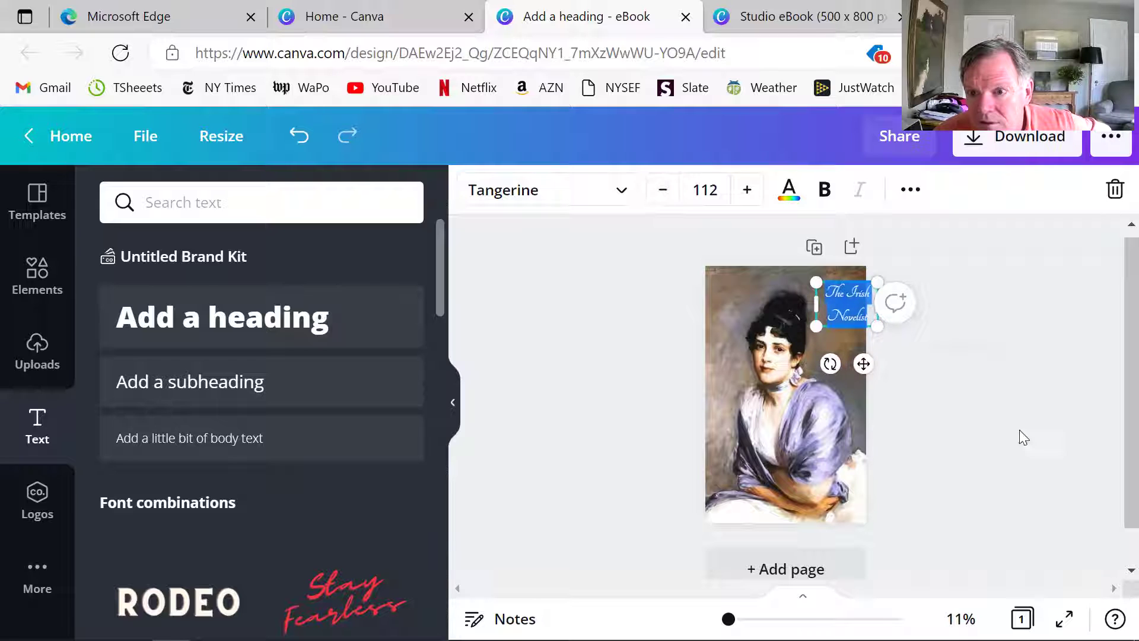
{"action": "left_click", "coordinate": [969, 383]}
- Narrow the heading's text box to fit within the page edge and place it beside the woman's face, right of her earring
{"action": "left_click", "coordinate": [848, 299]}
{"action": "left_click_drag", "start_coordinate": [846, 299], "coordinate": [847, 295]}
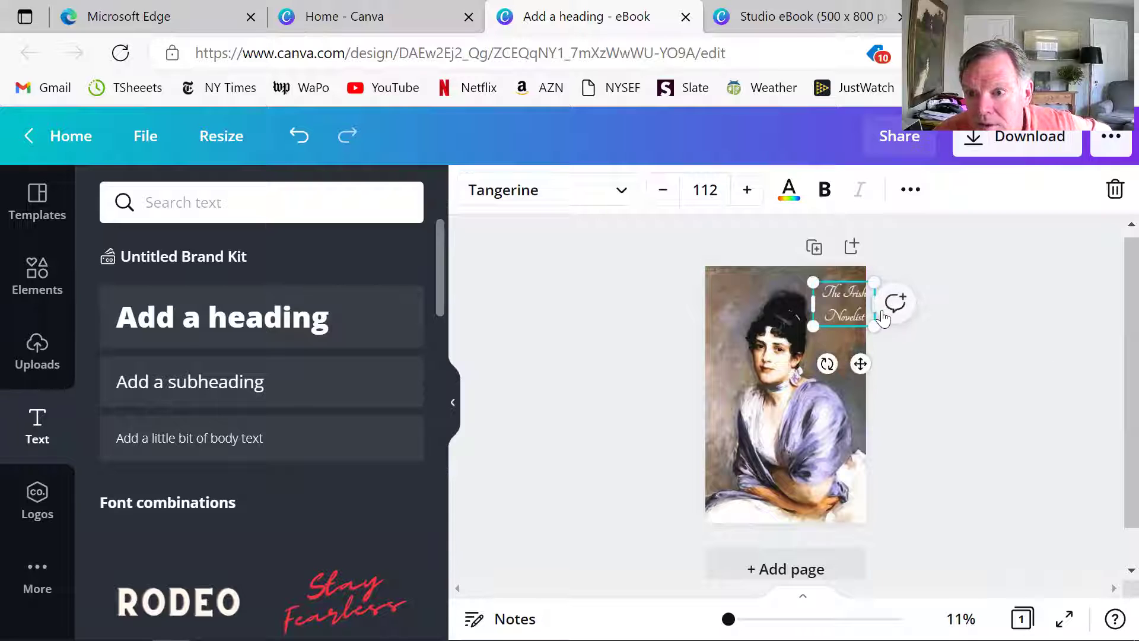
{"action": "left_click_drag", "start_coordinate": [874, 303], "coordinate": [847, 354]}
{"action": "left_click", "coordinate": [925, 369]}
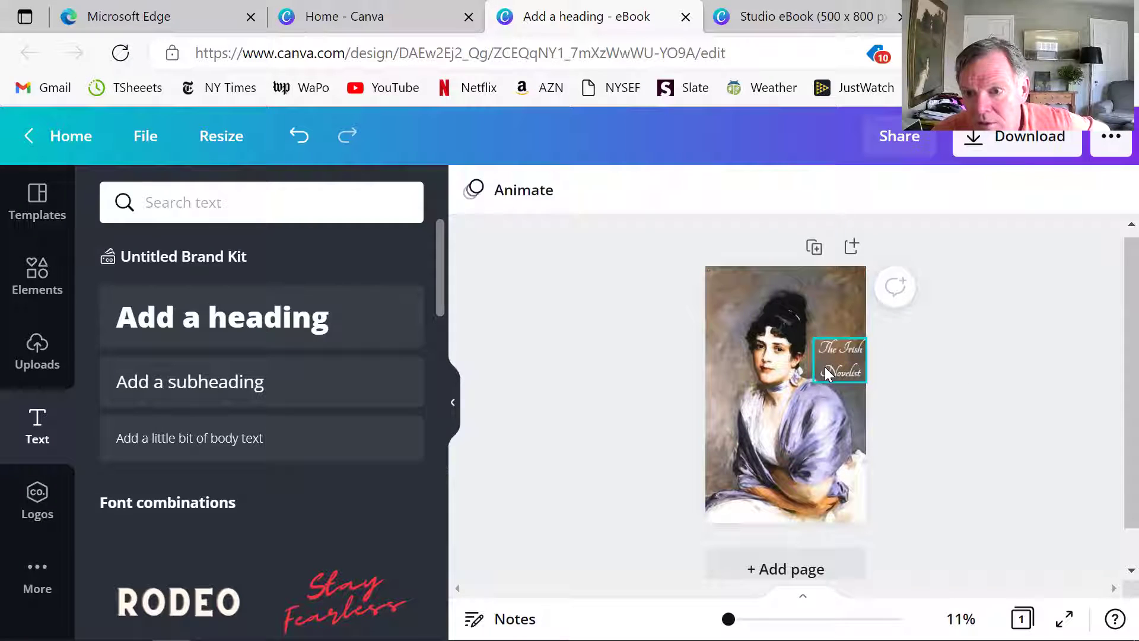
{"action": "left_click", "coordinate": [824, 372]}
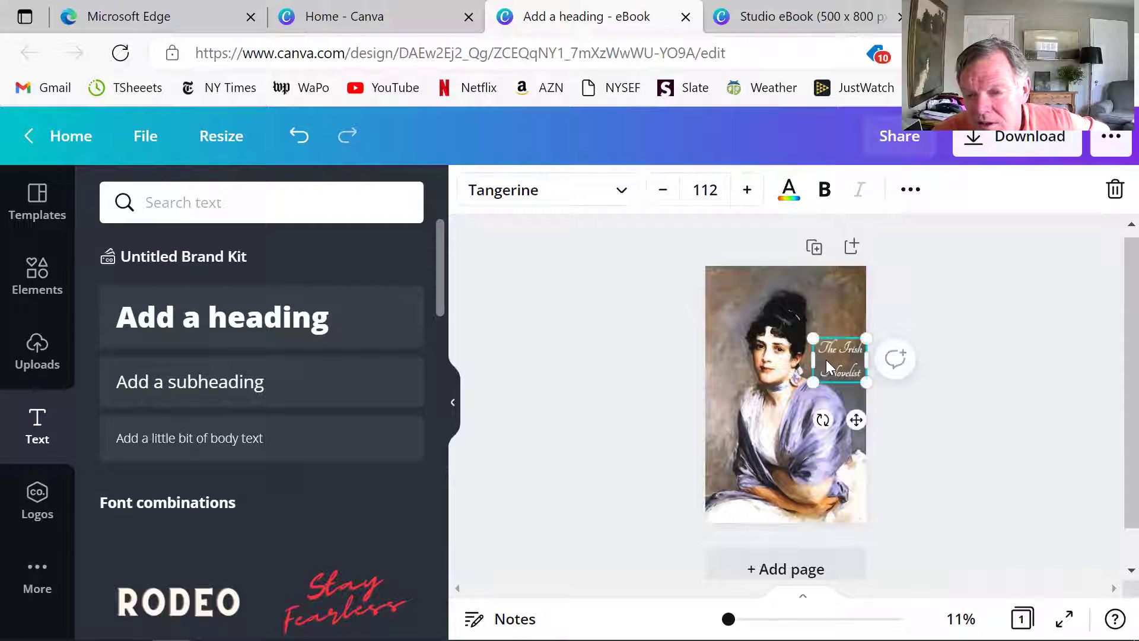
{"action": "left_click_drag", "start_coordinate": [832, 359], "coordinate": [830, 359]}
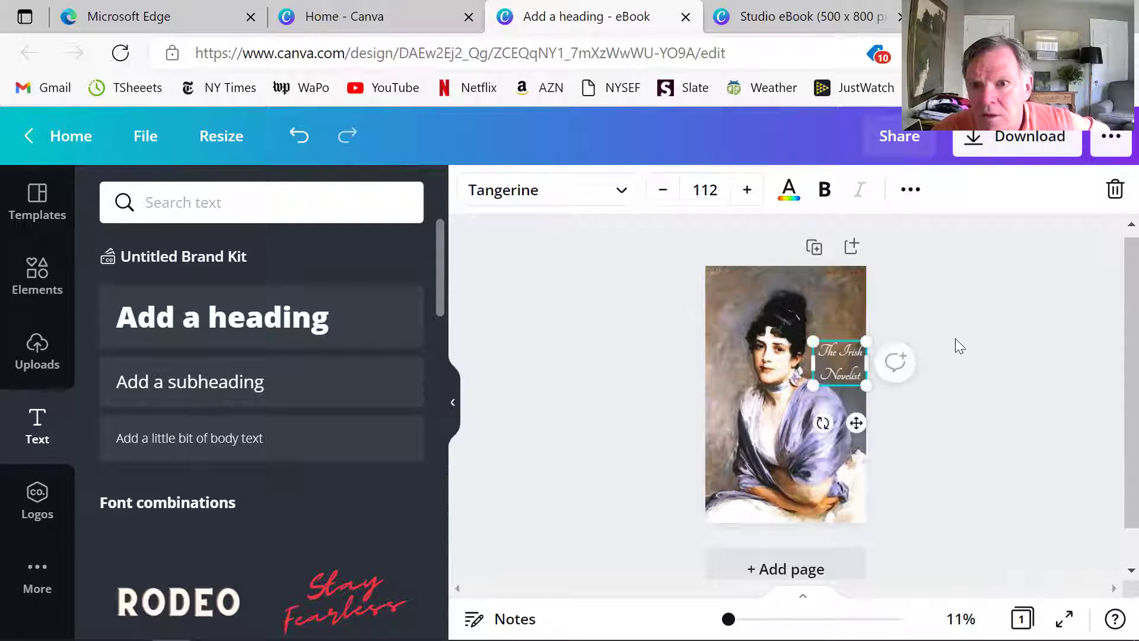
{"action": "left_click", "coordinate": [955, 341]}
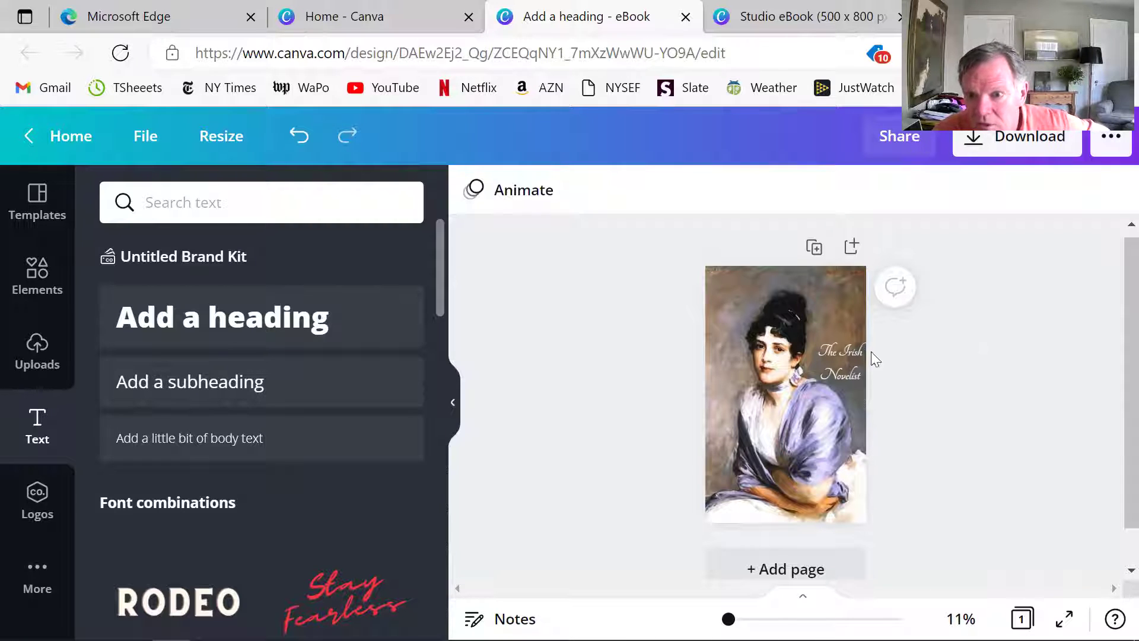
- Apply the lavender photo colour to the two-line heading beside the face
{"action": "double_click", "coordinate": [833, 353]}
{"action": "left_click", "coordinate": [784, 191]}
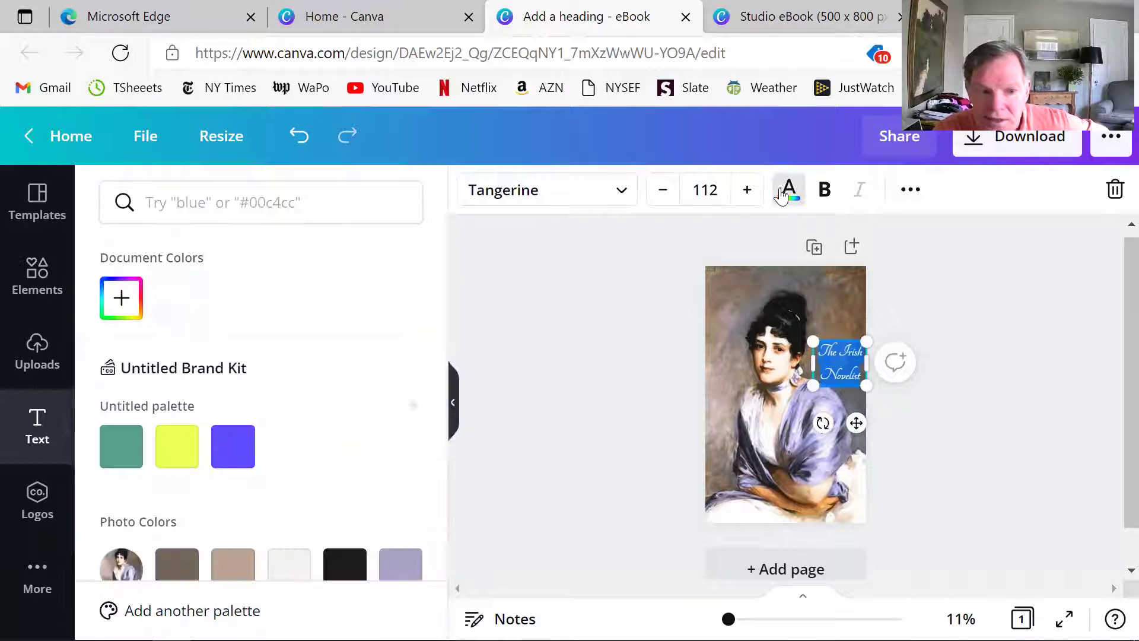
{"action": "left_click", "coordinate": [396, 560]}
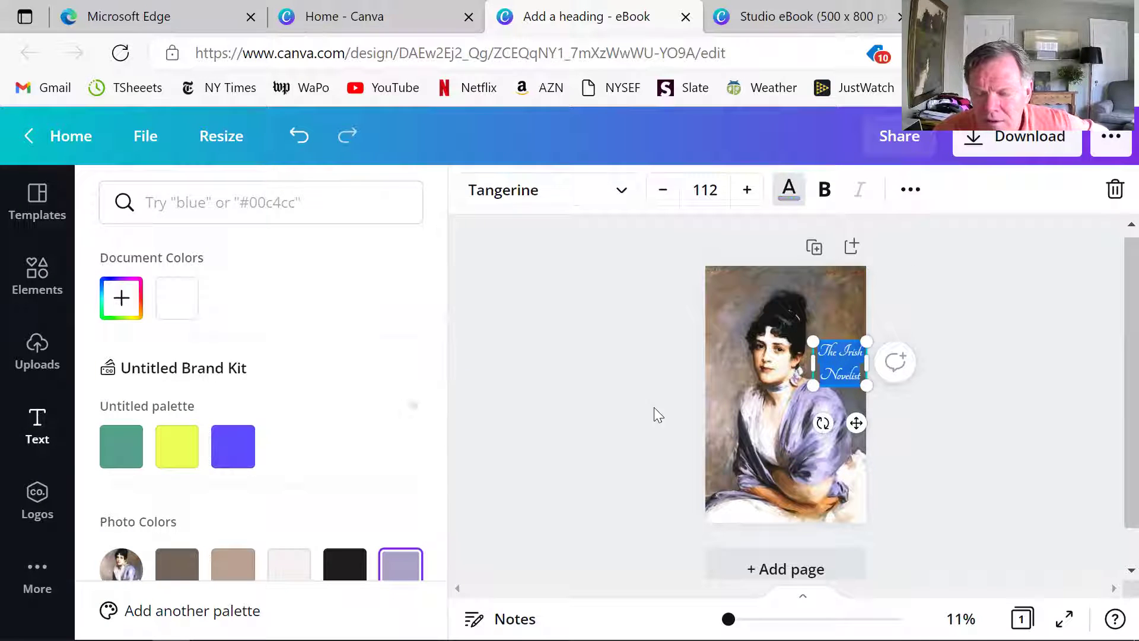
{"action": "left_click", "coordinate": [589, 339]}
{"action": "left_click", "coordinate": [590, 339]}
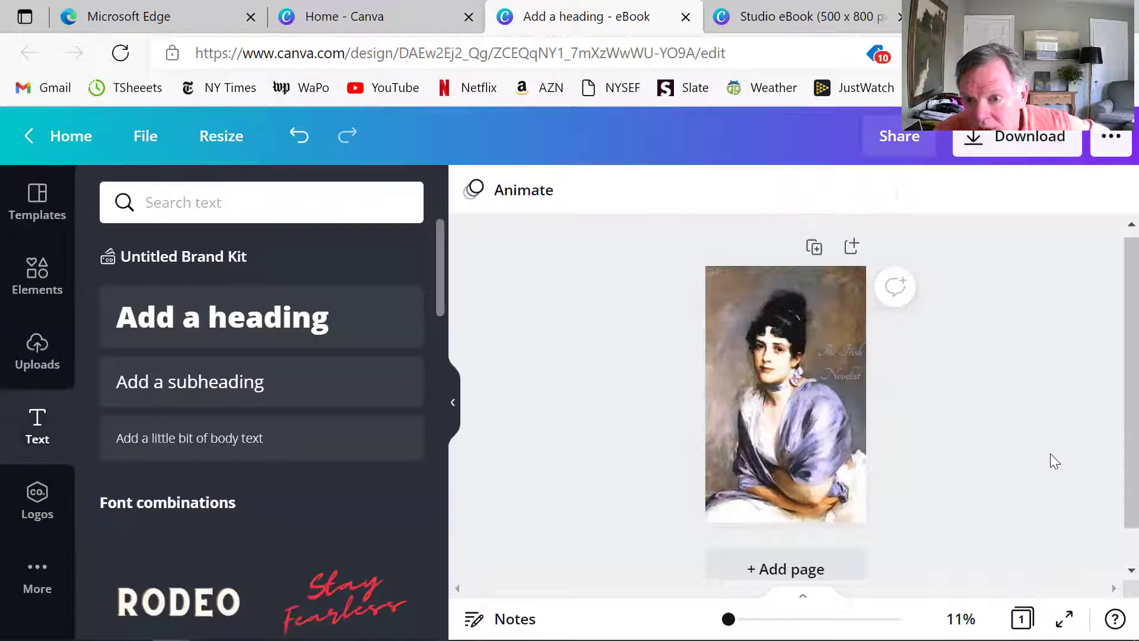
- Give the heading text the custom off-white colour #EFEEEE
{"action": "left_click", "coordinate": [849, 379]}
{"action": "left_click", "coordinate": [849, 379]}
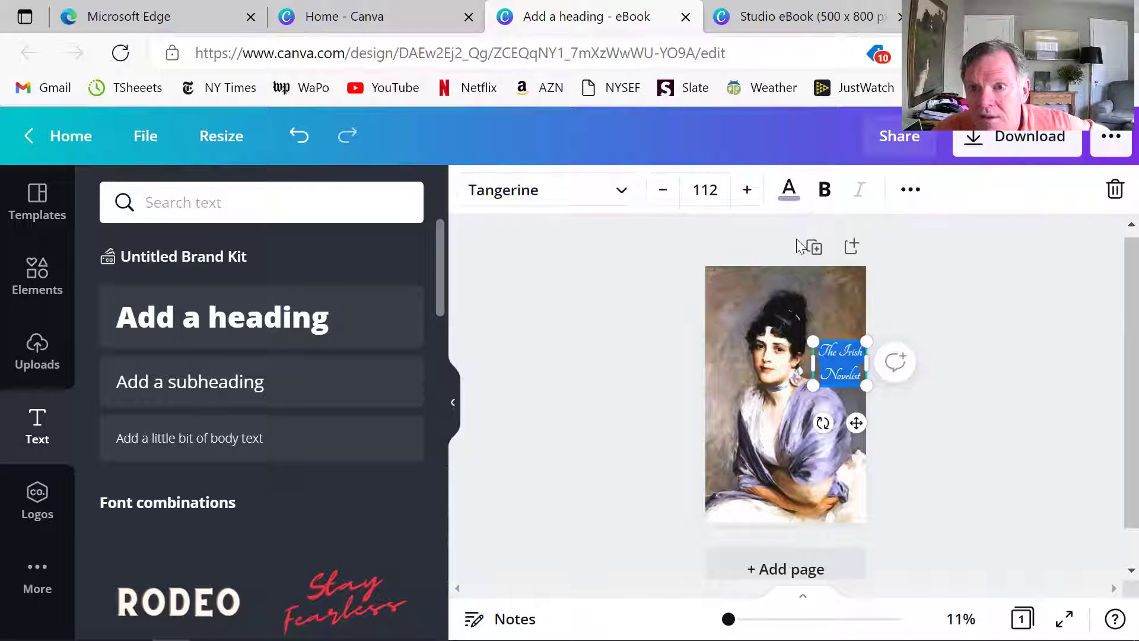
{"action": "left_click", "coordinate": [790, 188]}
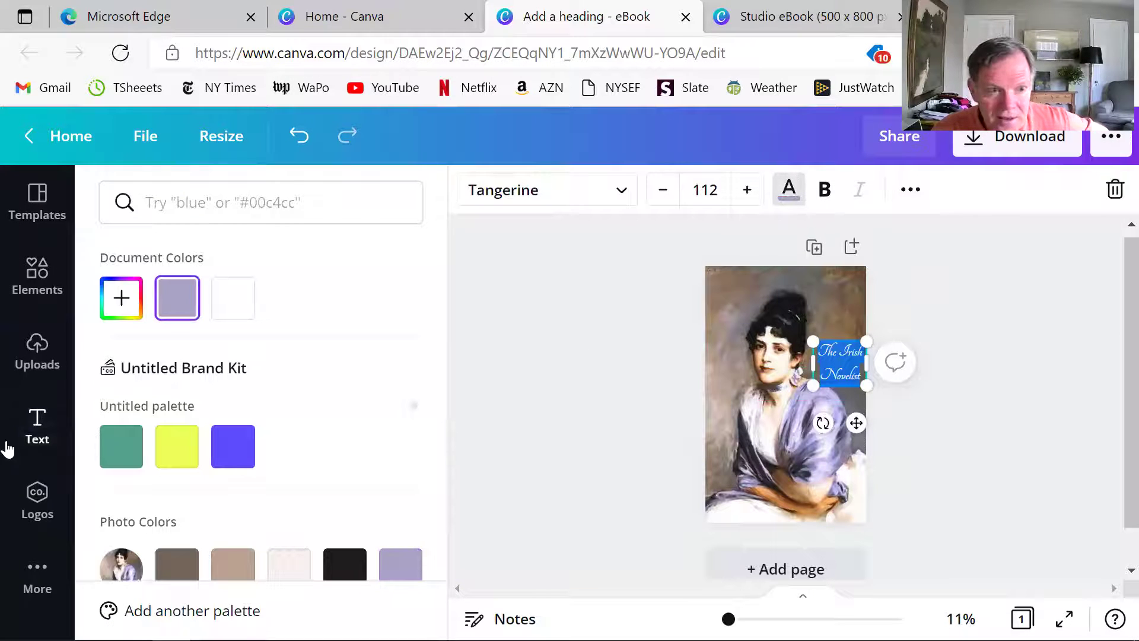
{"action": "scroll", "coordinate": [89, 438], "scroll_direction": "down", "scroll_amount": 3}
{"action": "scroll", "coordinate": [112, 371], "scroll_direction": "up", "scroll_amount": 3}
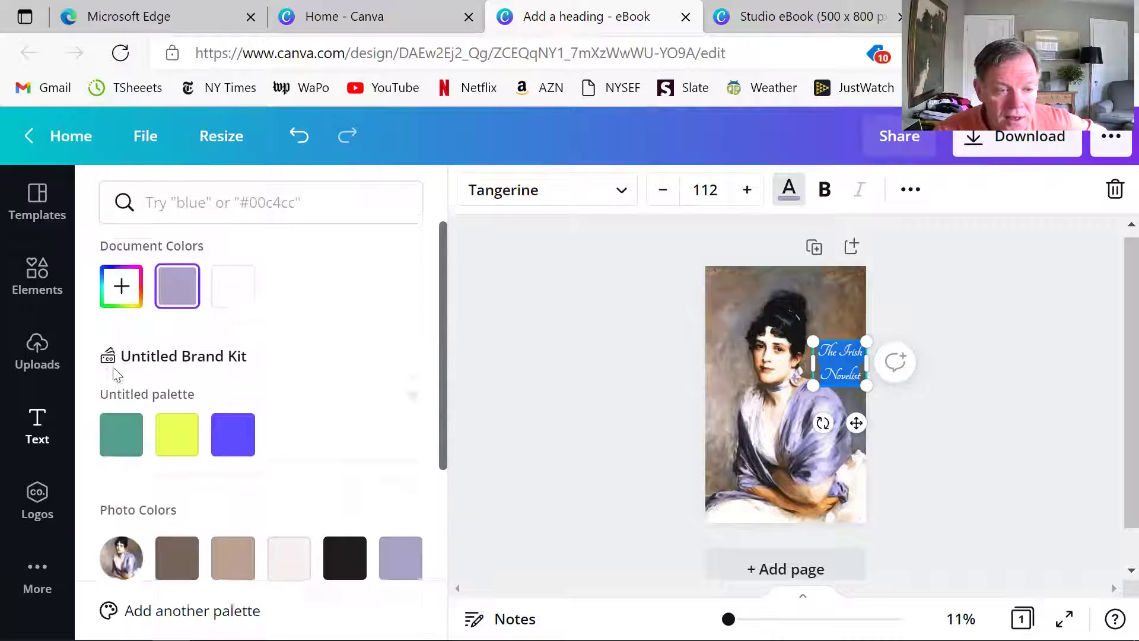
{"action": "left_click", "coordinate": [119, 301]}
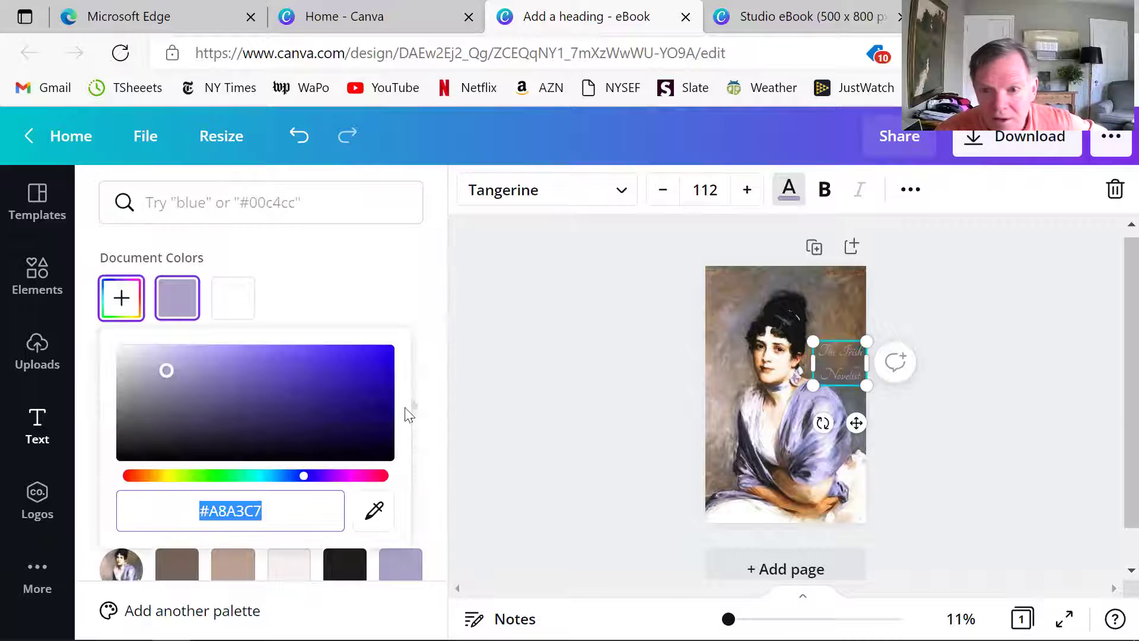
{"action": "left_click_drag", "start_coordinate": [167, 370], "coordinate": [128, 362]}
{"action": "left_click_drag", "start_coordinate": [302, 476], "coordinate": [144, 485]}
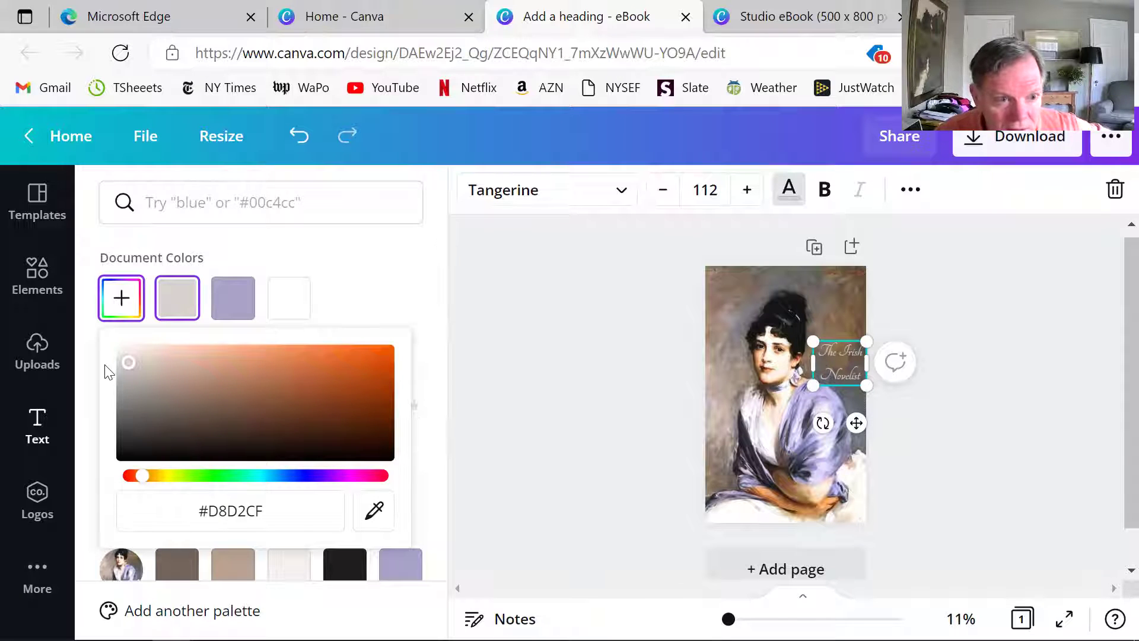
{"action": "mouse_move", "coordinate": [128, 362]}
{"action": "left_mouse_down"}
{"action": "mouse_move", "coordinate": [159, 379]}
{"action": "mouse_move", "coordinate": [122, 353]}
{"action": "left_mouse_up"}
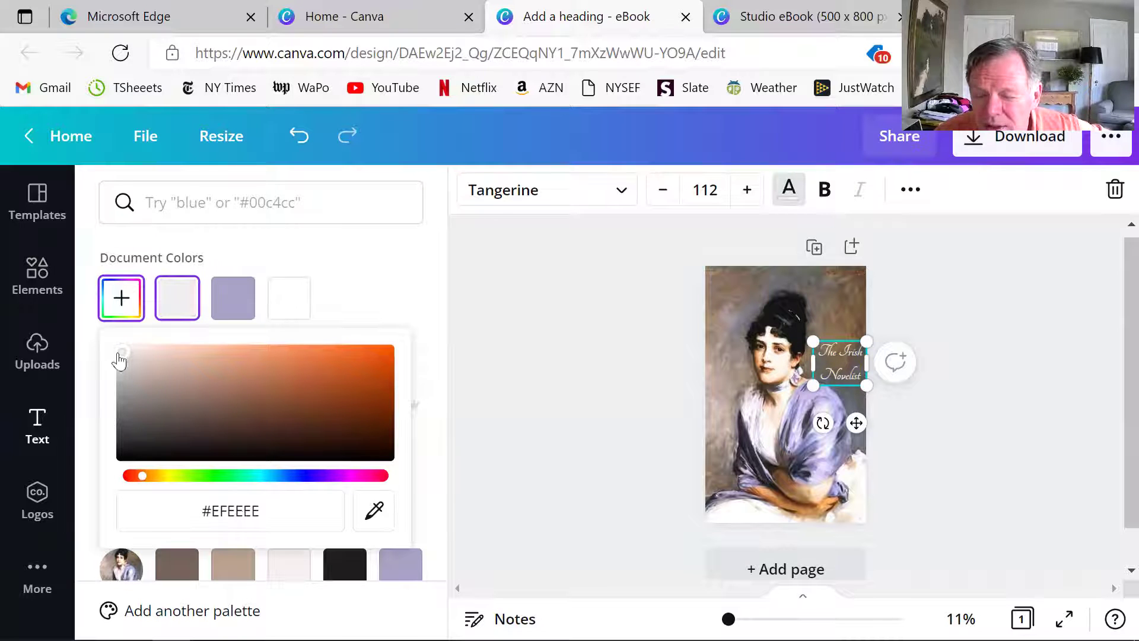
{"action": "left_click", "coordinate": [545, 354]}
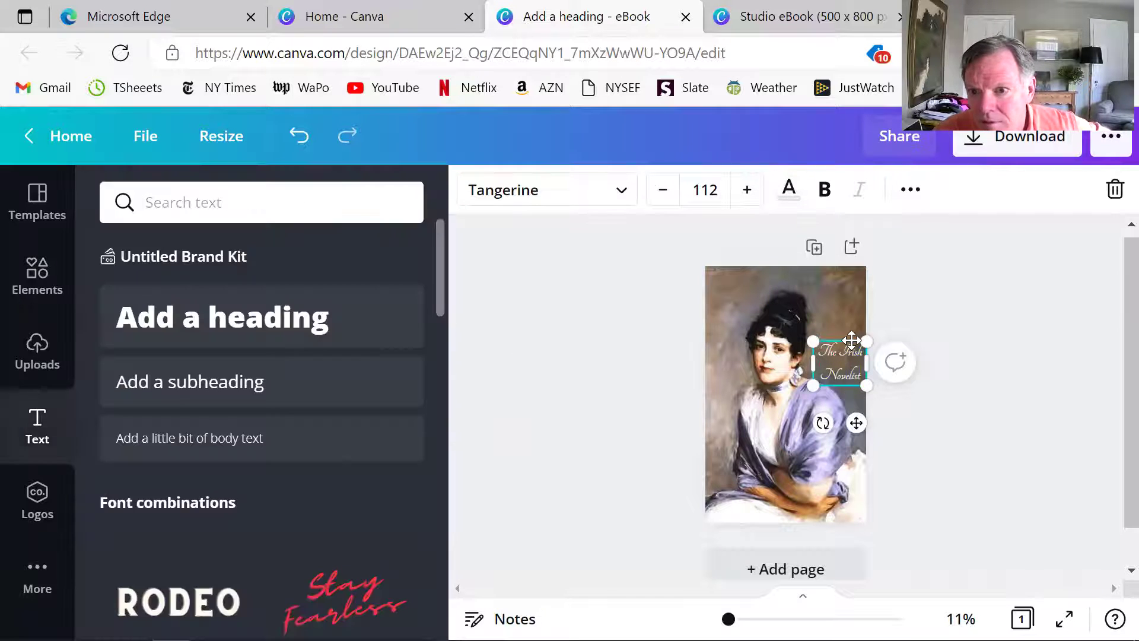
- Raise the heading slightly beside the face and right-align its two lines of text
{"action": "left_click", "coordinate": [949, 385]}
{"action": "left_click_drag", "start_coordinate": [843, 356], "coordinate": [842, 343]}
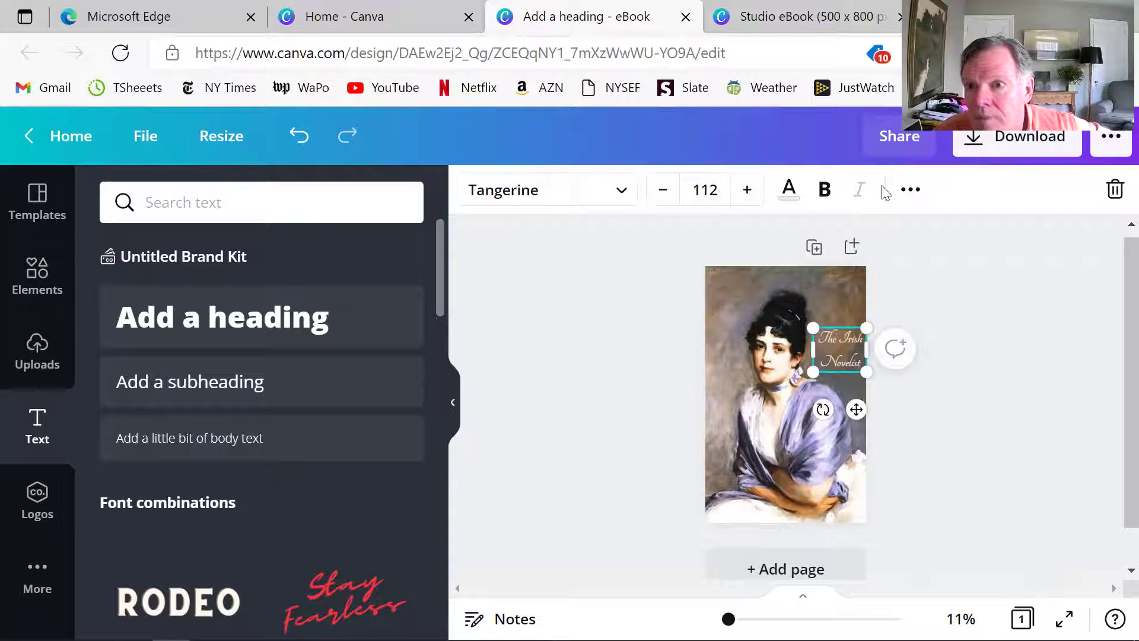
{"action": "left_click", "coordinate": [910, 189]}
{"action": "left_click", "coordinate": [312, 247]}
{"action": "left_click", "coordinate": [313, 247]}
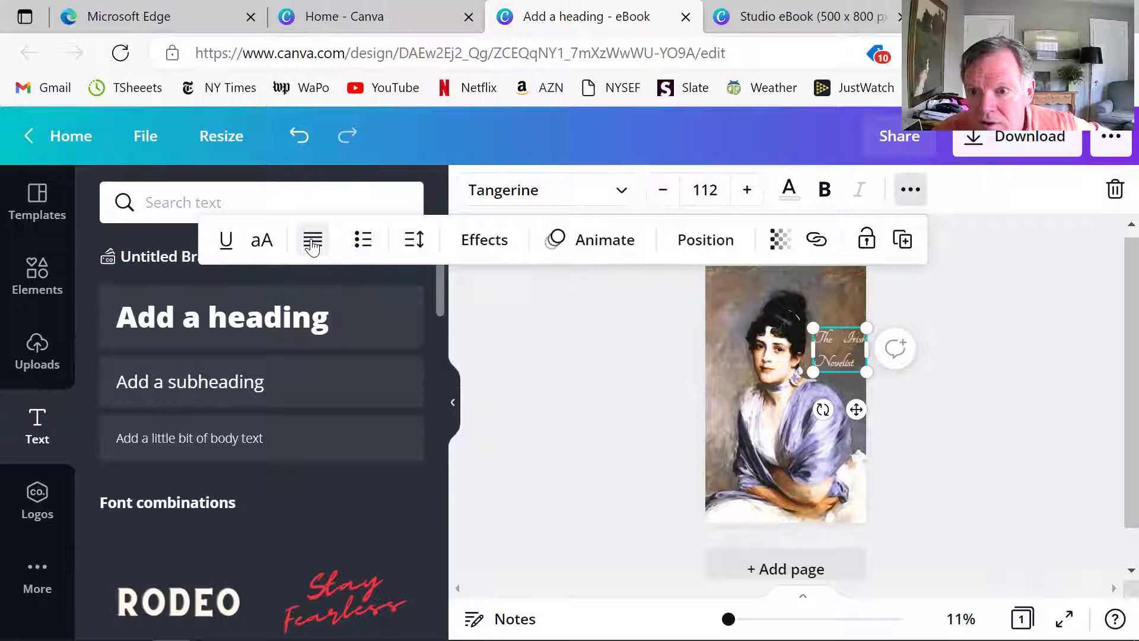
{"action": "left_click", "coordinate": [968, 468]}
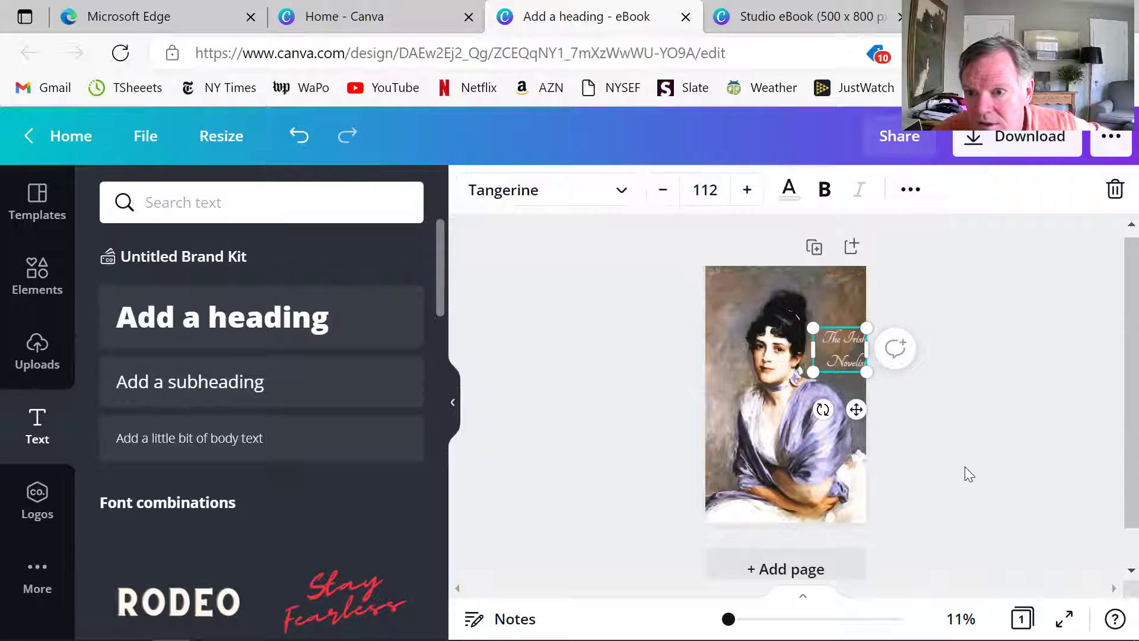
- Shift the two-line title slightly inward from the page's right edge and a little lower beside the woman's face
{"action": "left_click", "coordinate": [964, 466]}
{"action": "left_click", "coordinate": [845, 356]}
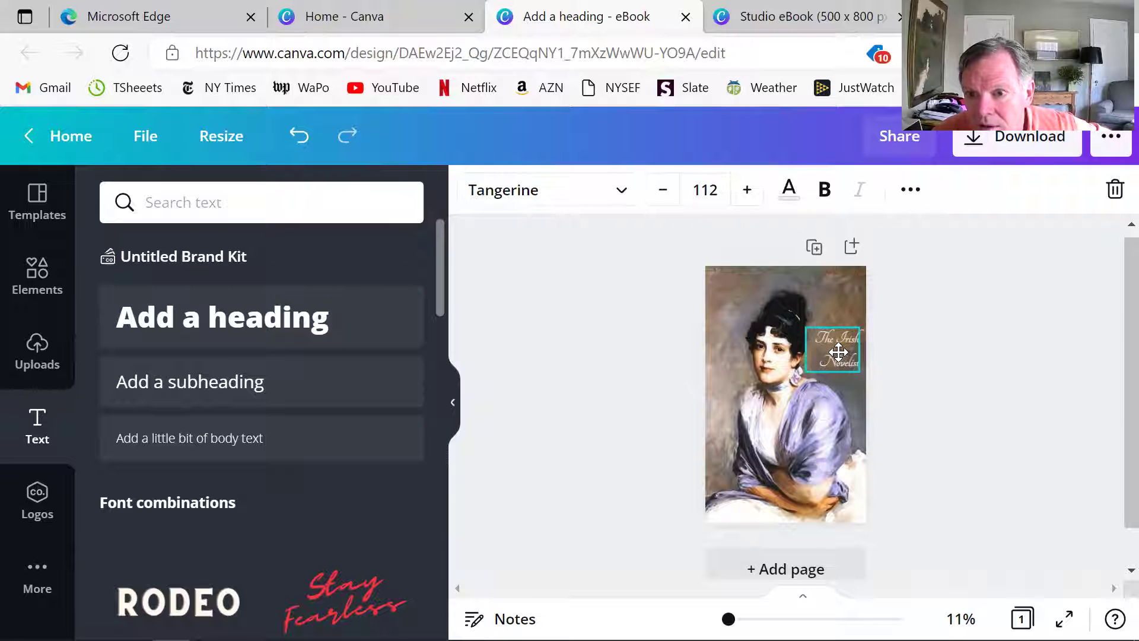
{"action": "left_click_drag", "start_coordinate": [842, 352], "coordinate": [838, 354]}
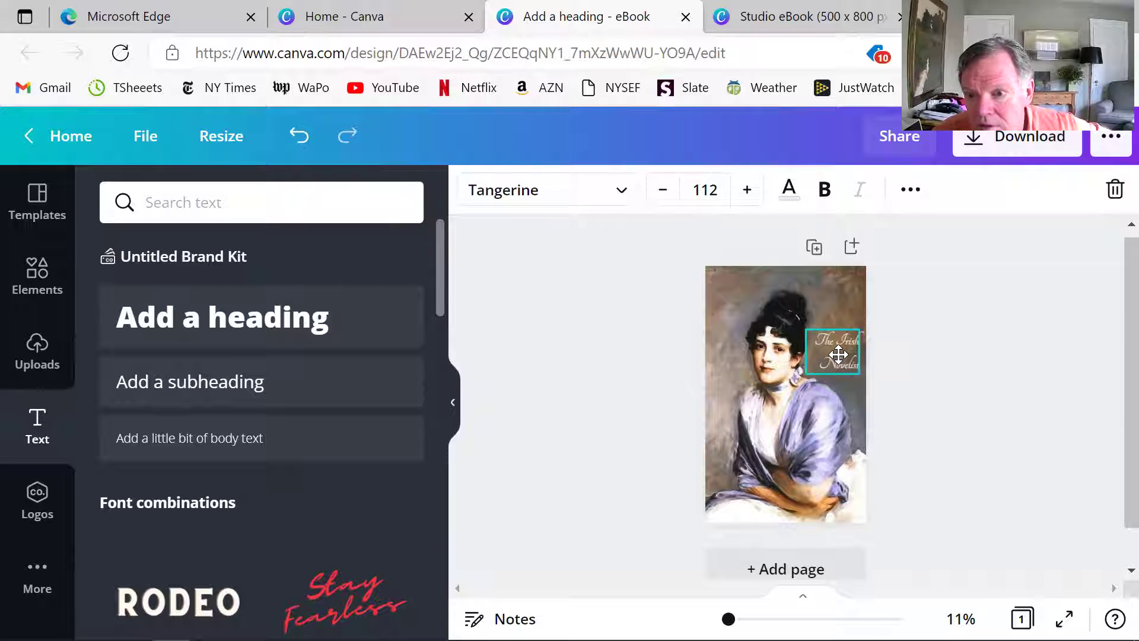
{"action": "left_click", "coordinate": [978, 459]}
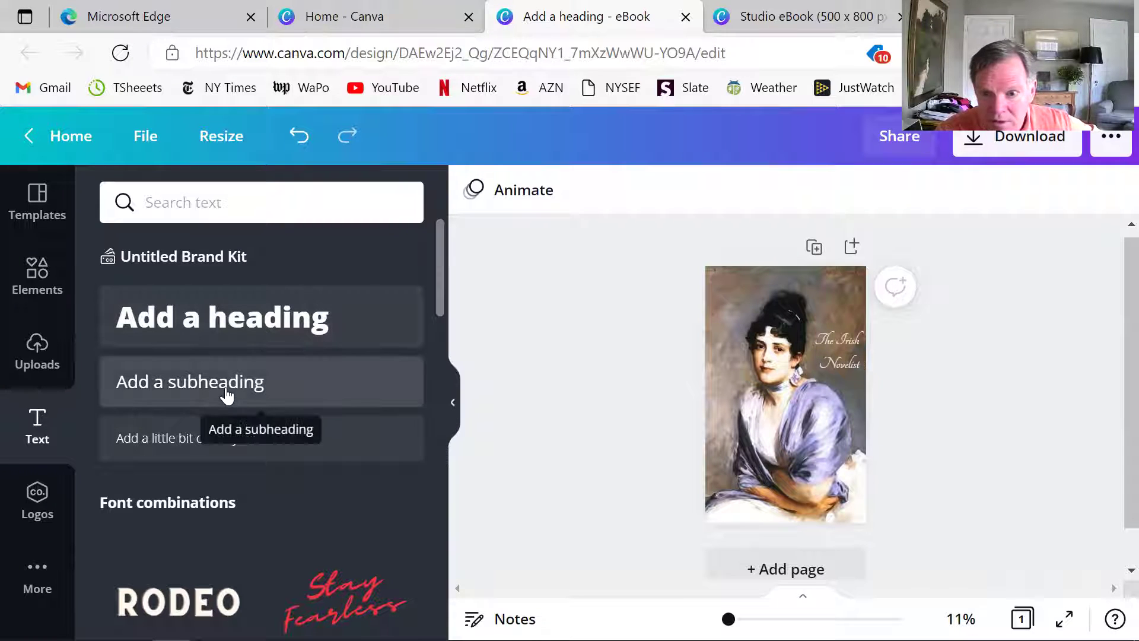
- Add a subheading to the cover containing the author's full name
{"action": "left_click", "coordinate": [195, 400]}
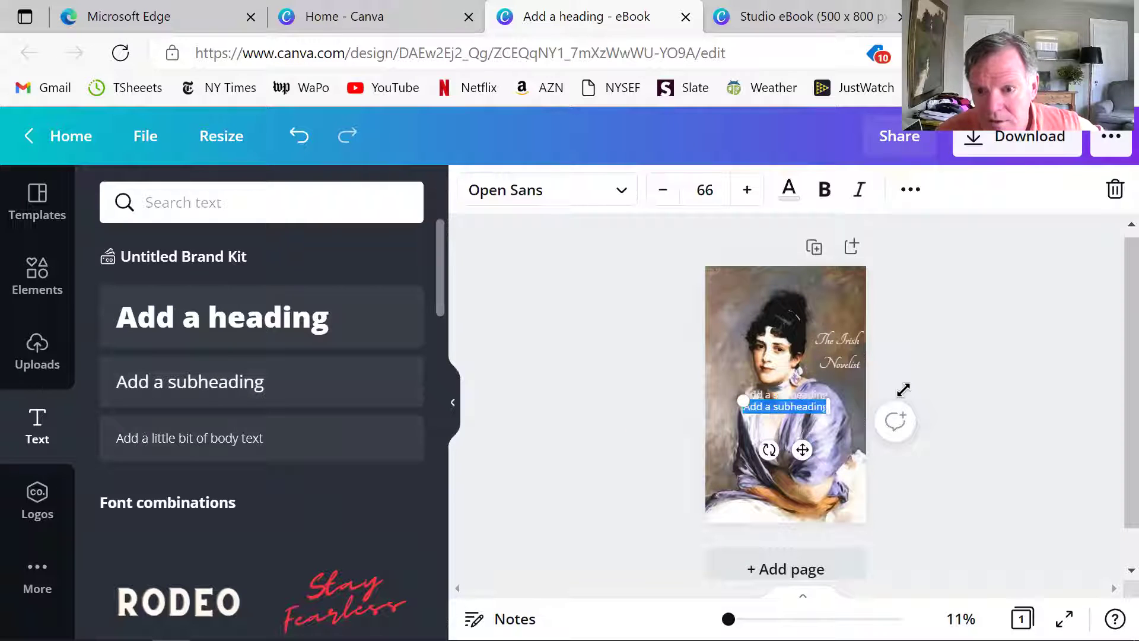
{"action": "type", "text": "Smith"}
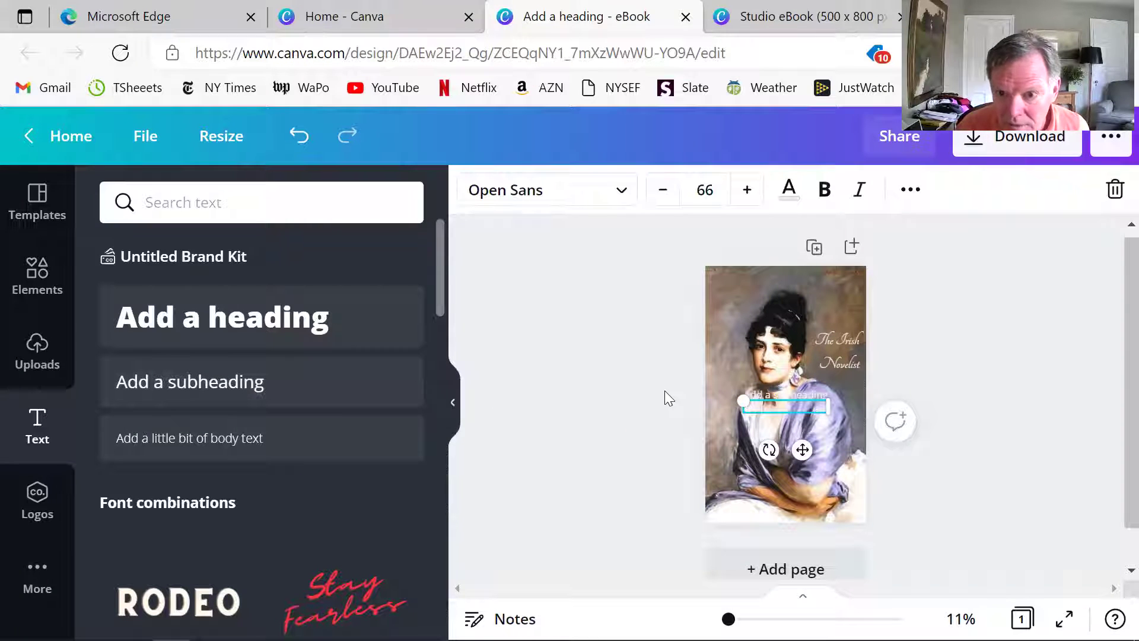
{"action": "type", "text": " Jane"}
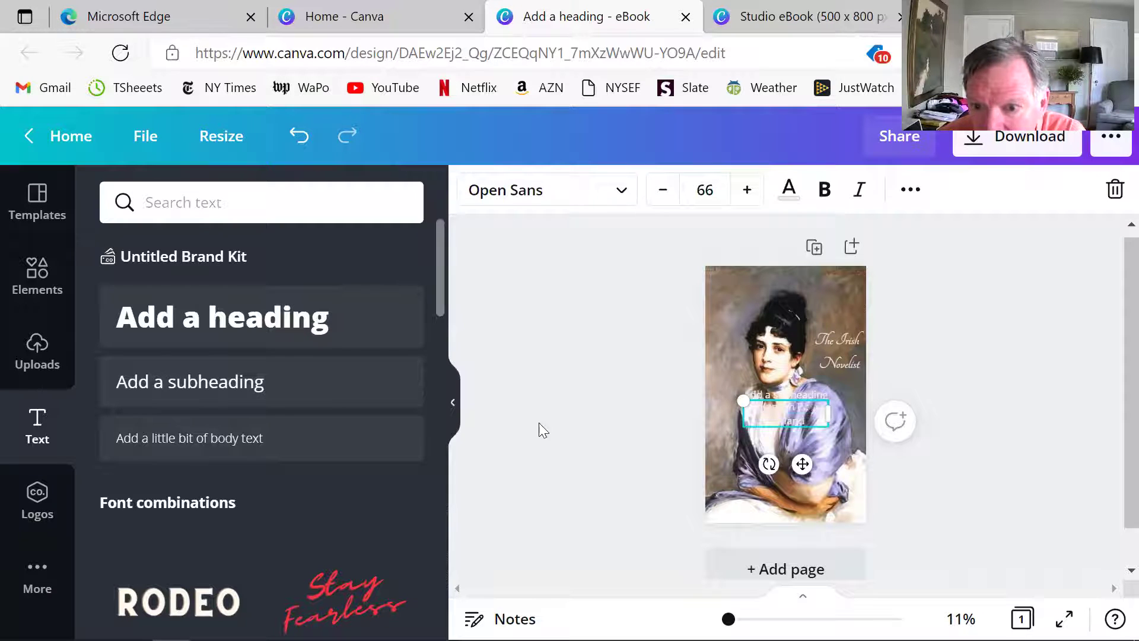
- Apply the near-black photo colour to the author's name
{"action": "triple_click", "coordinate": [779, 408]}
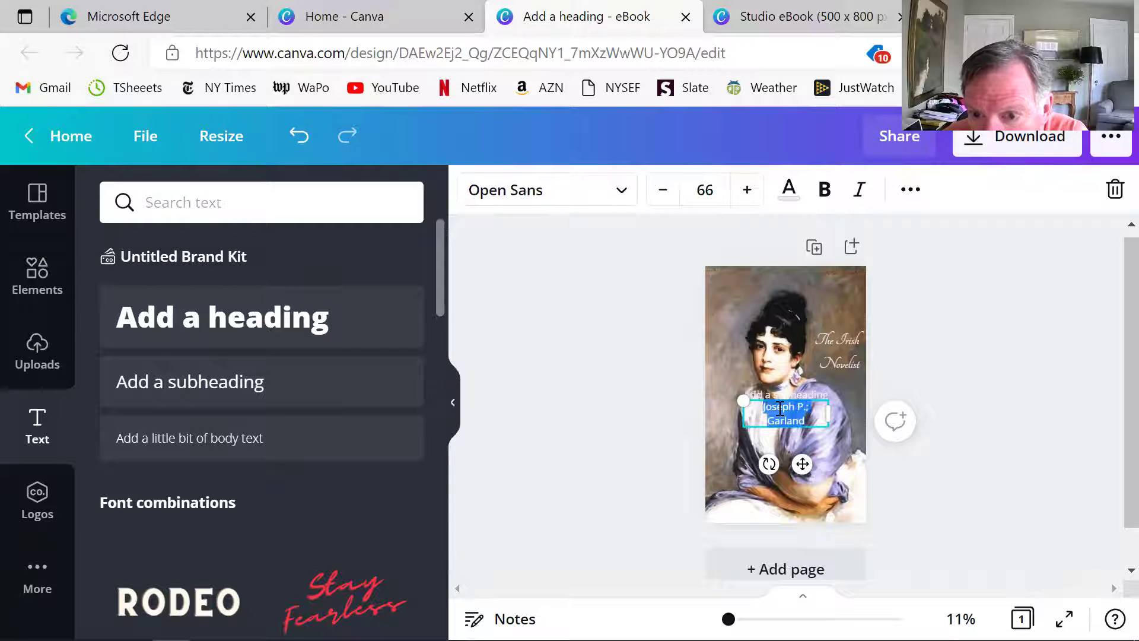
{"action": "left_click", "coordinate": [801, 191]}
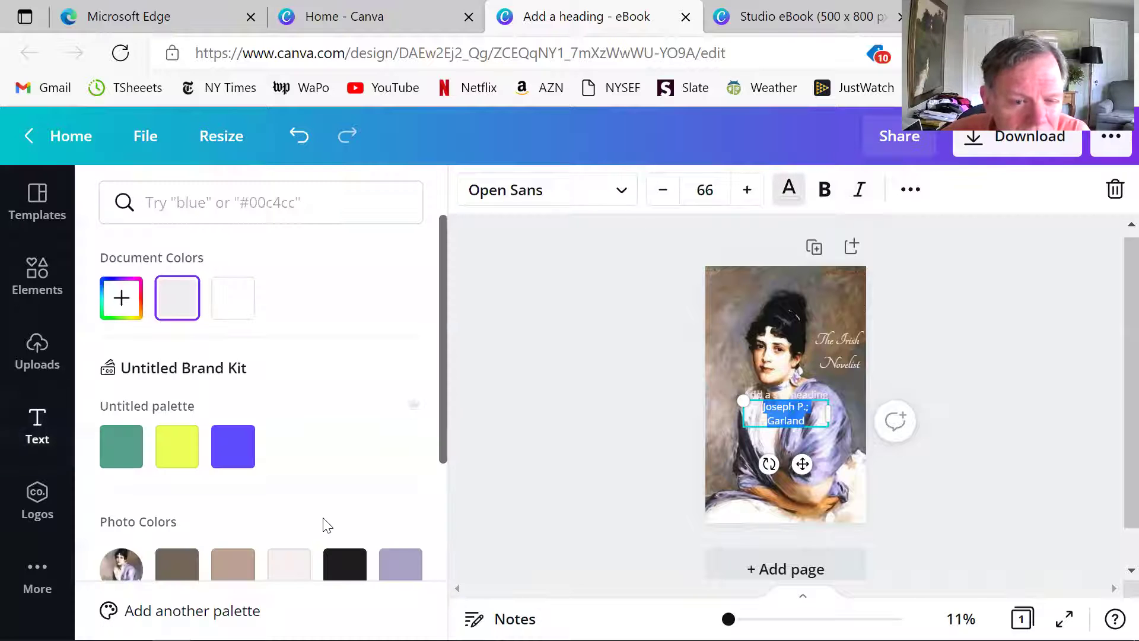
{"action": "left_click", "coordinate": [341, 571]}
{"action": "left_click", "coordinate": [597, 341]}
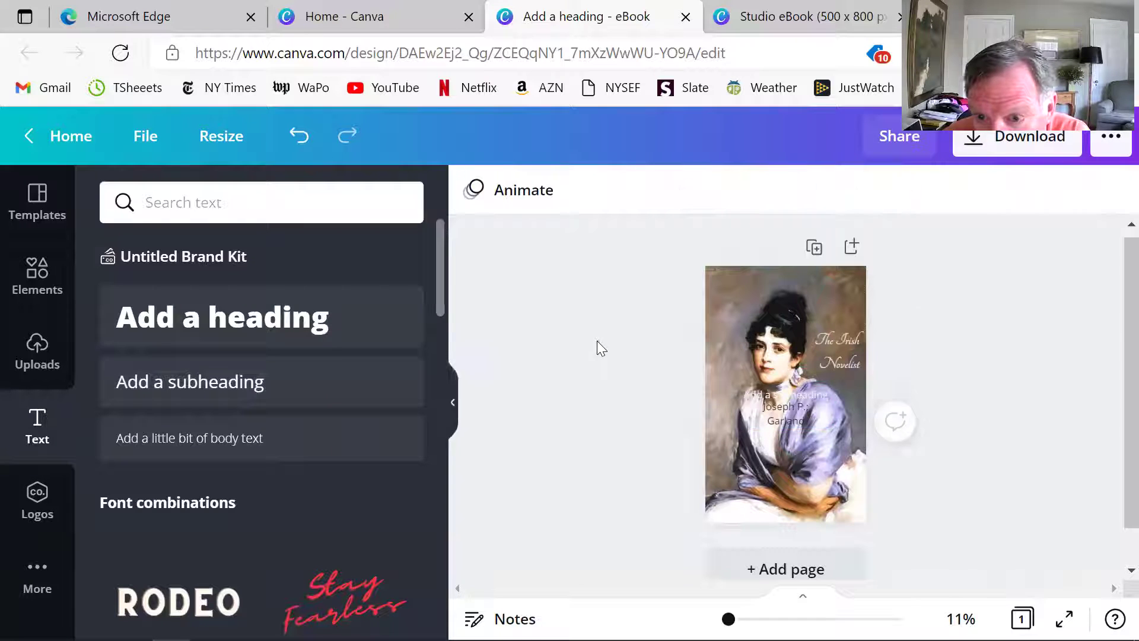
- Delete the leftover placeholder subheading above the author's name
{"action": "left_click", "coordinate": [768, 393]}
{"action": "right_click", "coordinate": [768, 392]}
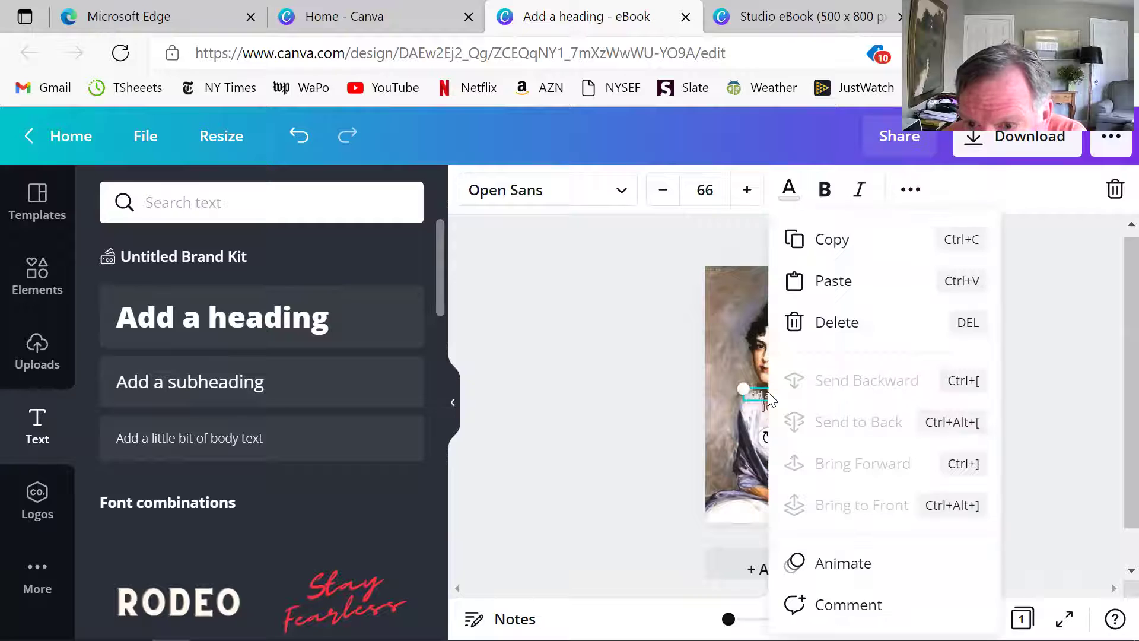
{"action": "left_click", "coordinate": [710, 402]}
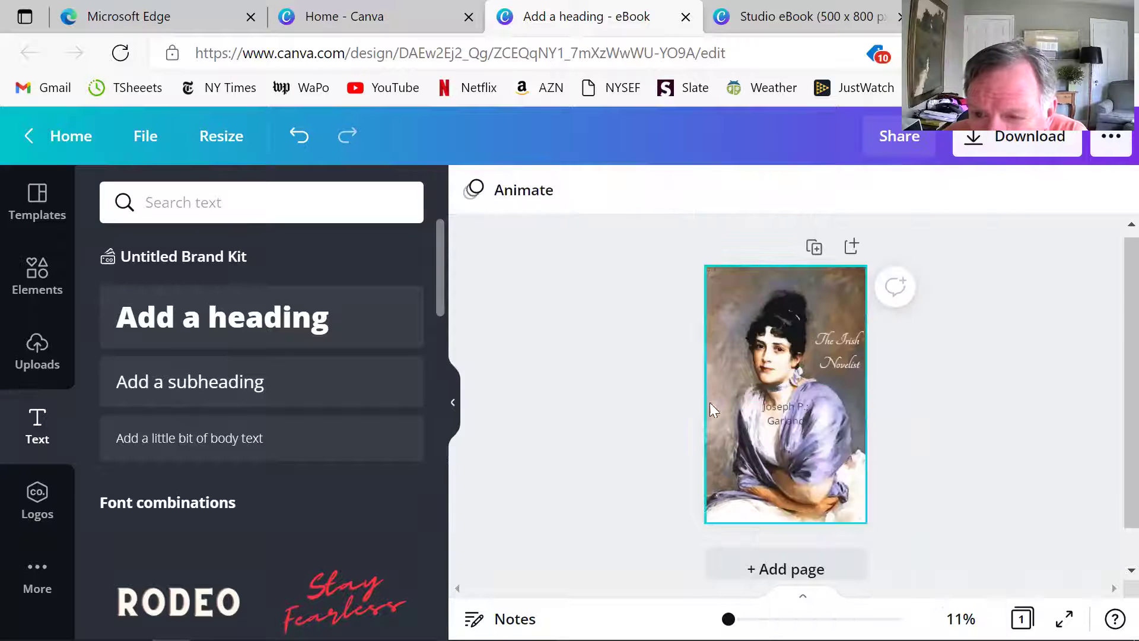
- Move the author's name down over the woman's folded arms and set its font to Tangerine
{"action": "left_click", "coordinate": [778, 416]}
{"action": "left_click_drag", "start_coordinate": [779, 421], "coordinate": [775, 488]}
{"action": "double_click", "coordinate": [776, 488]}
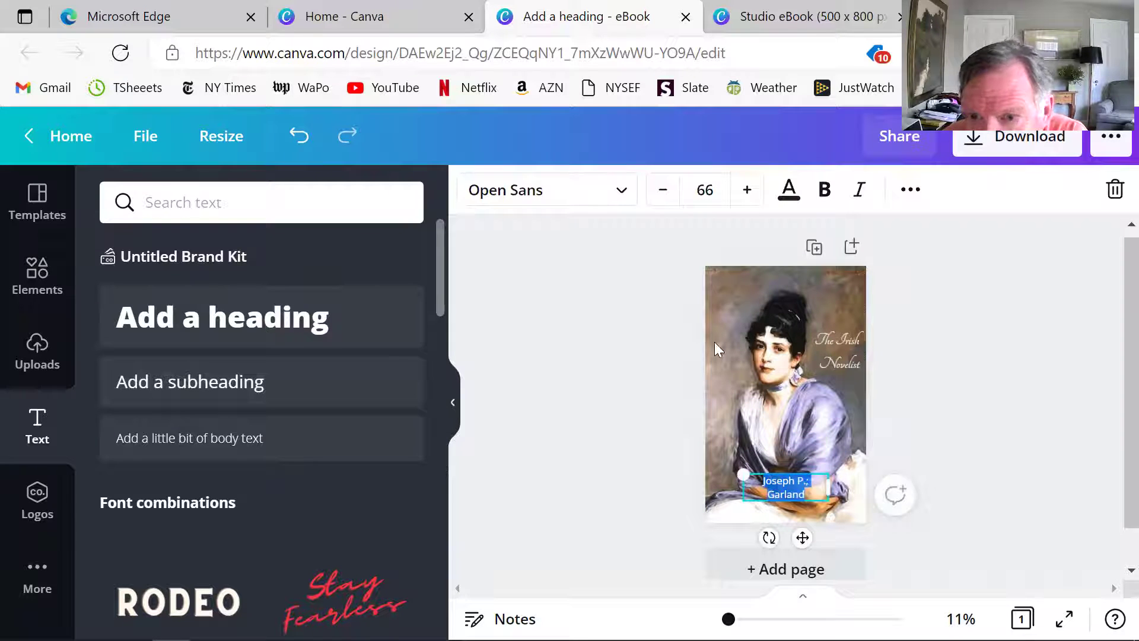
{"action": "left_click", "coordinate": [622, 191]}
{"action": "left_click", "coordinate": [160, 298]}
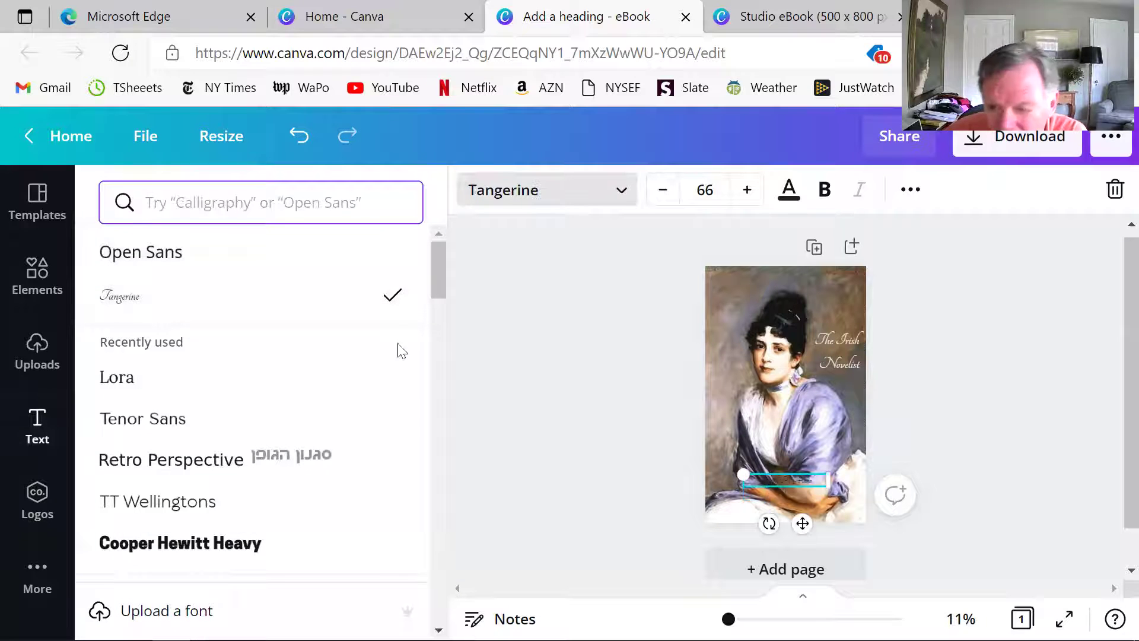
- Increase the font size of the author's name to 80
{"action": "left_click", "coordinate": [746, 190]}
{"action": "left_click", "coordinate": [747, 190]}
{"action": "left_click", "coordinate": [746, 190]}
{"action": "left_click", "coordinate": [747, 189]}
{"action": "left_click", "coordinate": [747, 190]}
{"action": "left_click", "coordinate": [748, 193]}
{"action": "left_click", "coordinate": [749, 193]}
{"action": "left_click", "coordinate": [749, 193]}
{"action": "left_click", "coordinate": [748, 193]}
{"action": "left_click", "coordinate": [749, 193]}
{"action": "left_click", "coordinate": [748, 193]}
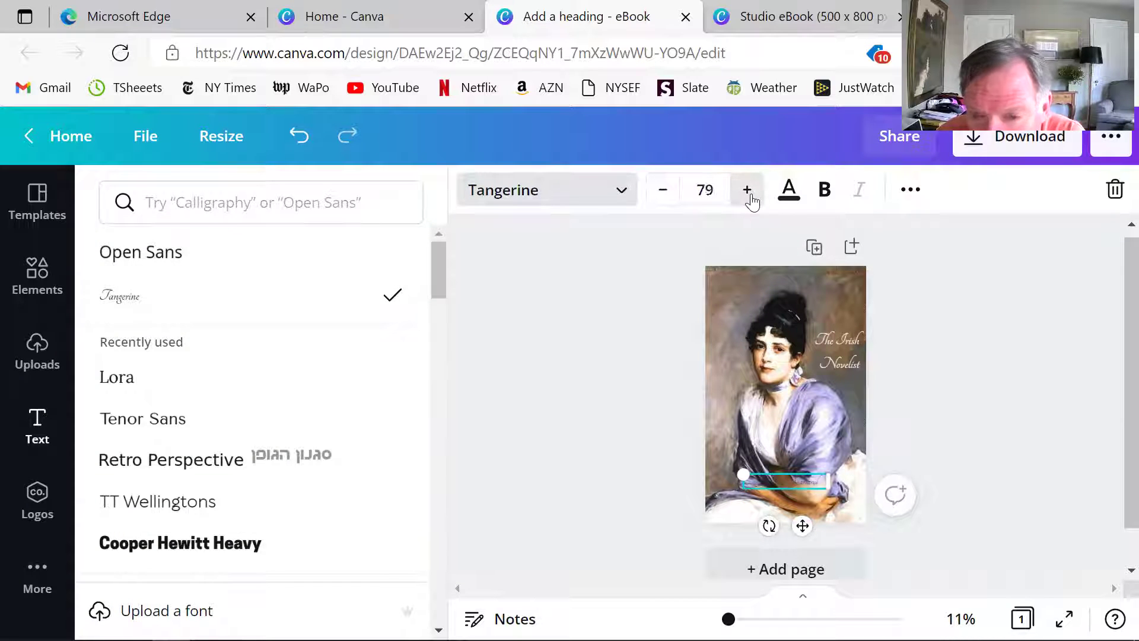
{"action": "left_click", "coordinate": [748, 193]}
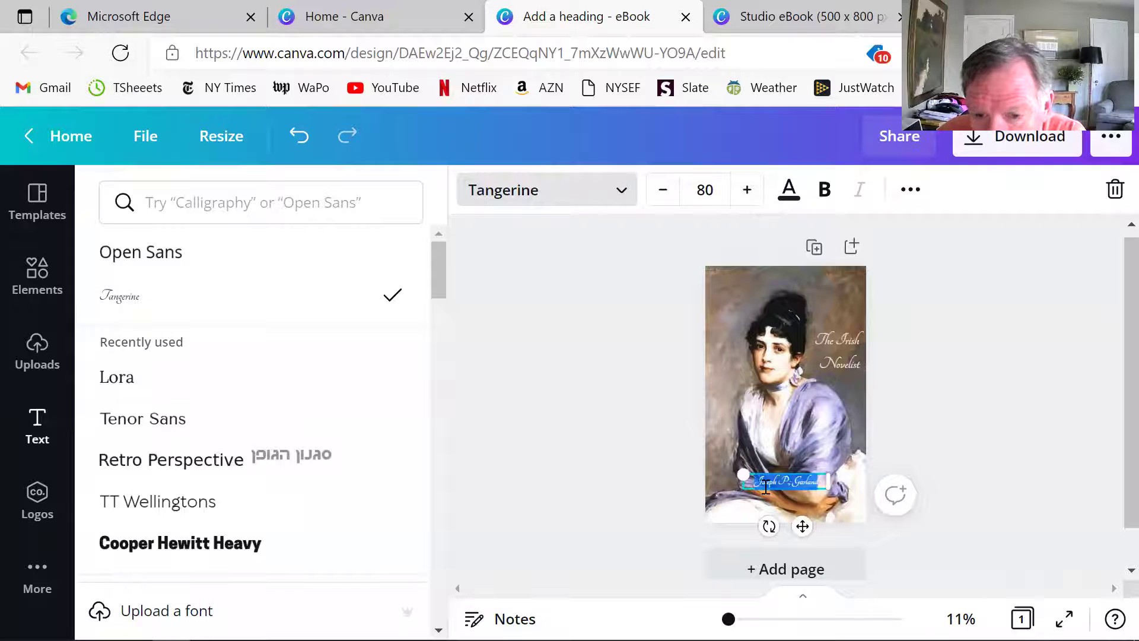
- Apply the white document colour to the author's name
{"action": "left_click", "coordinate": [789, 190]}
{"action": "left_click", "coordinate": [290, 300]}
{"action": "left_click", "coordinate": [561, 357]}
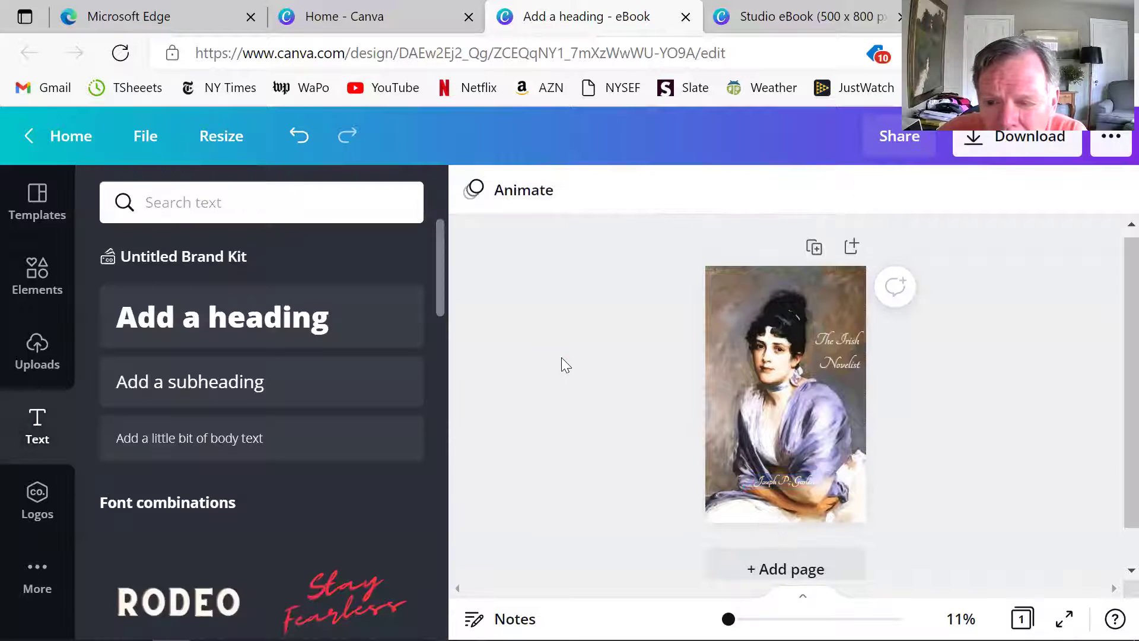
- Enlarge the author's name to font size 103
{"action": "double_click", "coordinate": [779, 481]}
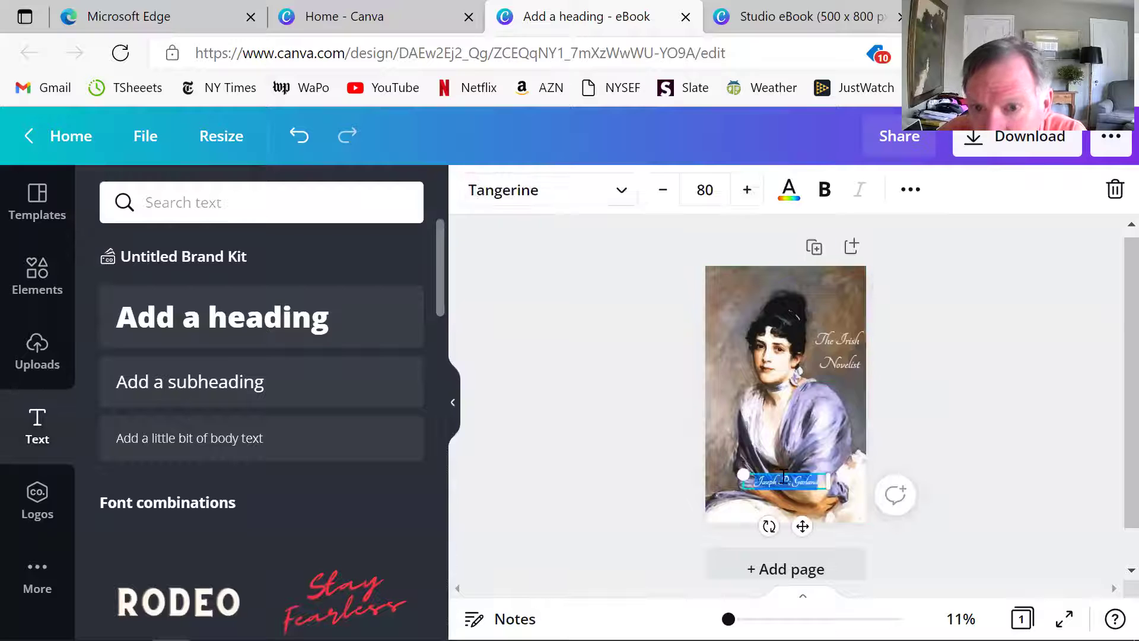
{"action": "left_click", "coordinate": [748, 191]}
{"action": "left_click", "coordinate": [749, 191]}
{"action": "left_click", "coordinate": [748, 191]}
{"action": "left_click", "coordinate": [748, 191]}
{"action": "left_click", "coordinate": [749, 191]}
{"action": "left_click", "coordinate": [749, 191]}
{"action": "left_click", "coordinate": [748, 191]}
{"action": "left_click", "coordinate": [756, 196]}
{"action": "left_click", "coordinate": [755, 196]}
{"action": "left_click", "coordinate": [755, 196]}
{"action": "left_click", "coordinate": [755, 195]}
{"action": "left_click", "coordinate": [570, 339]}
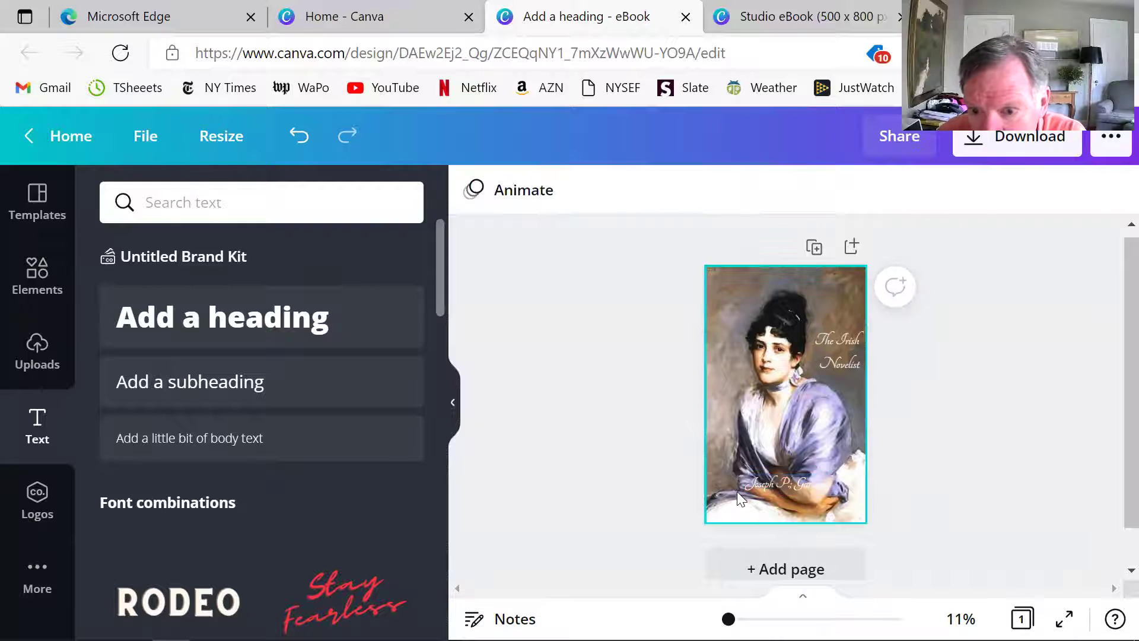
- Move the author's name lower, close to the bottom edge of the cover and horizontally centred
{"action": "mouse_move", "coordinate": [781, 487]}
{"action": "left_mouse_down"}
{"action": "mouse_move", "coordinate": [807, 485]}
{"action": "mouse_move", "coordinate": [781, 488]}
{"action": "left_mouse_up"}
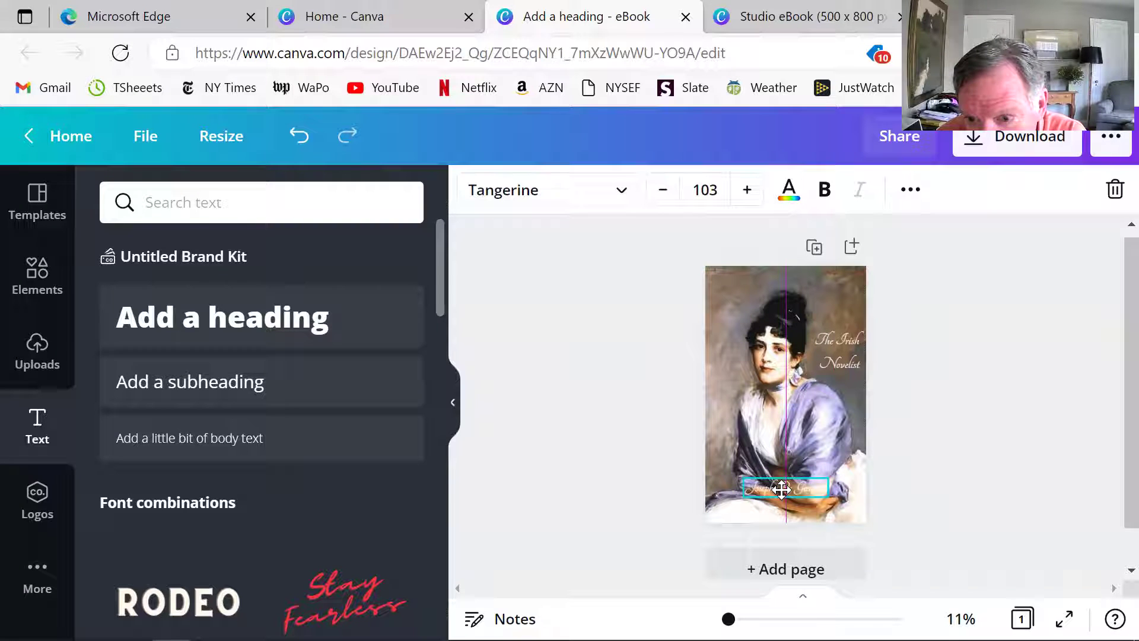
{"action": "left_click_drag", "start_coordinate": [781, 489], "coordinate": [781, 497]}
{"action": "left_click", "coordinate": [913, 189]}
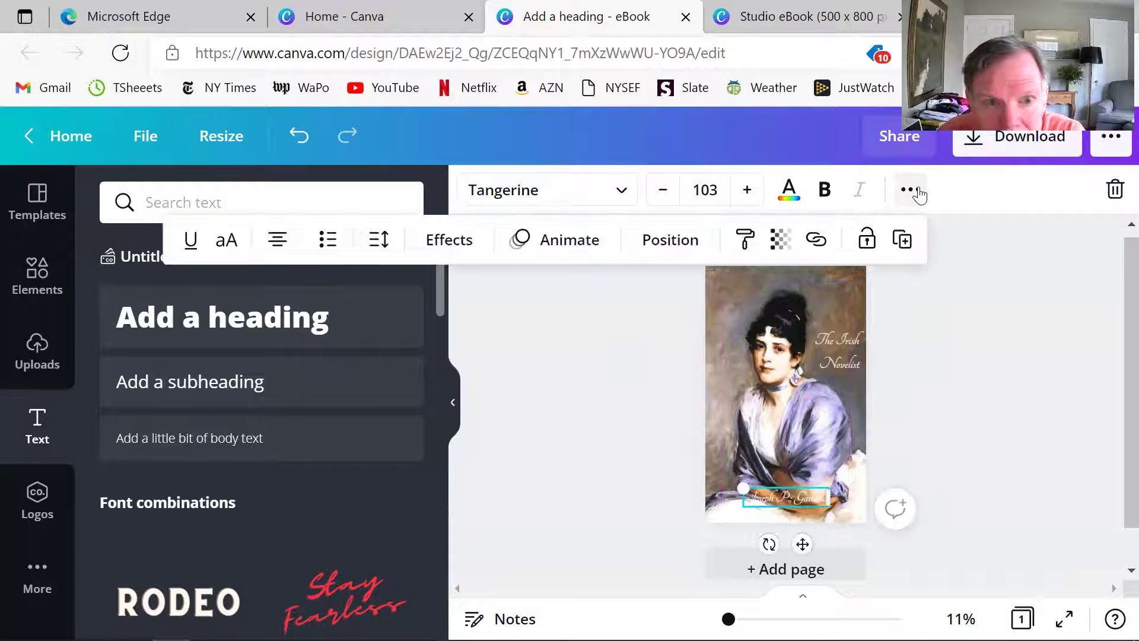
{"action": "left_click", "coordinate": [502, 401]}
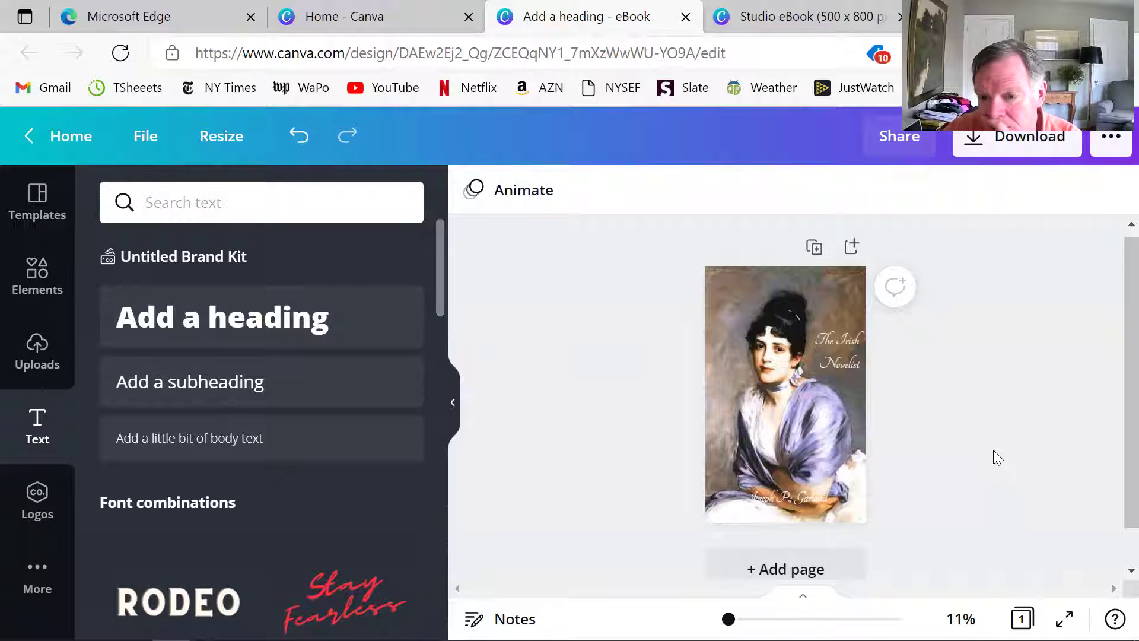
- Apply the dark brown photo colour to the author's name
{"action": "double_click", "coordinate": [789, 499]}
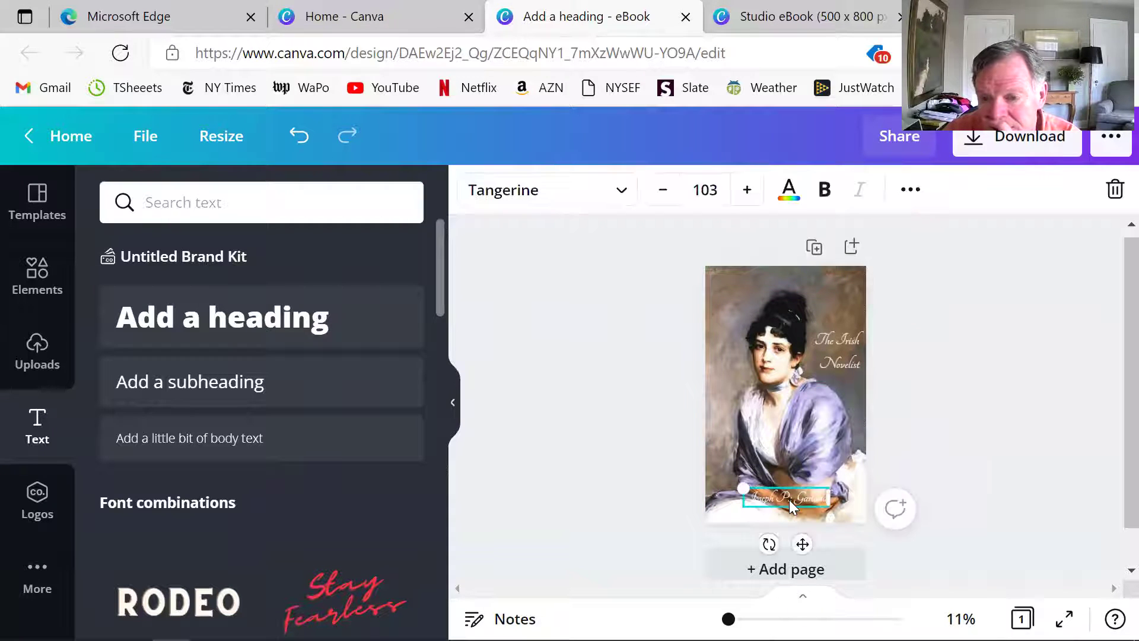
{"action": "left_click", "coordinate": [789, 191]}
{"action": "scroll", "coordinate": [302, 528], "scroll_direction": "down", "scroll_amount": 1}
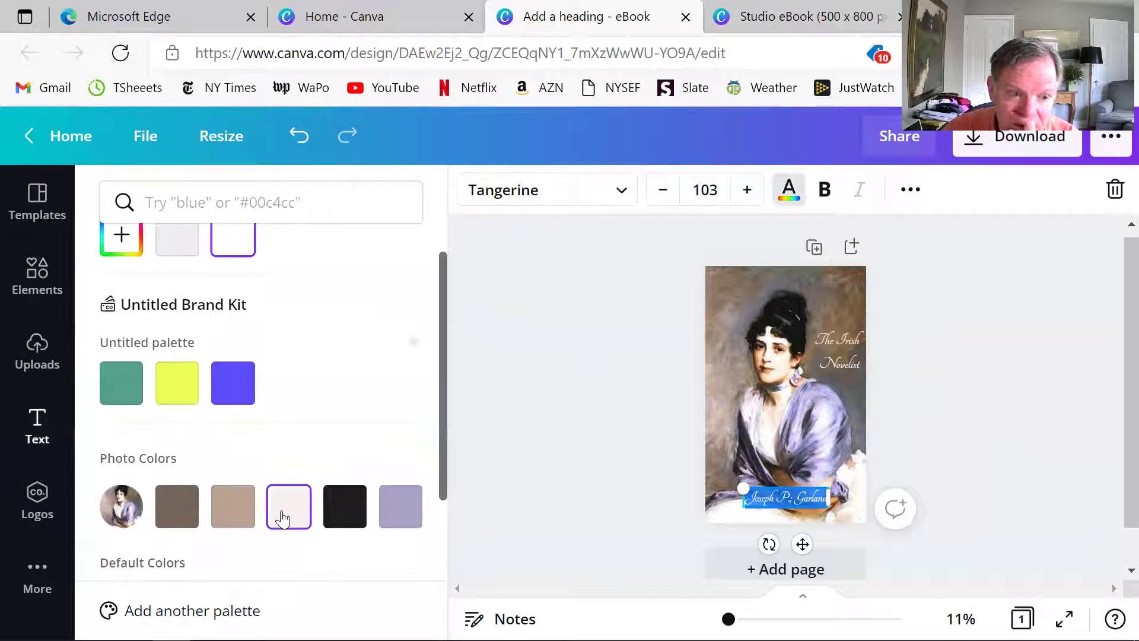
{"action": "left_click", "coordinate": [177, 506]}
{"action": "left_click", "coordinate": [542, 369]}
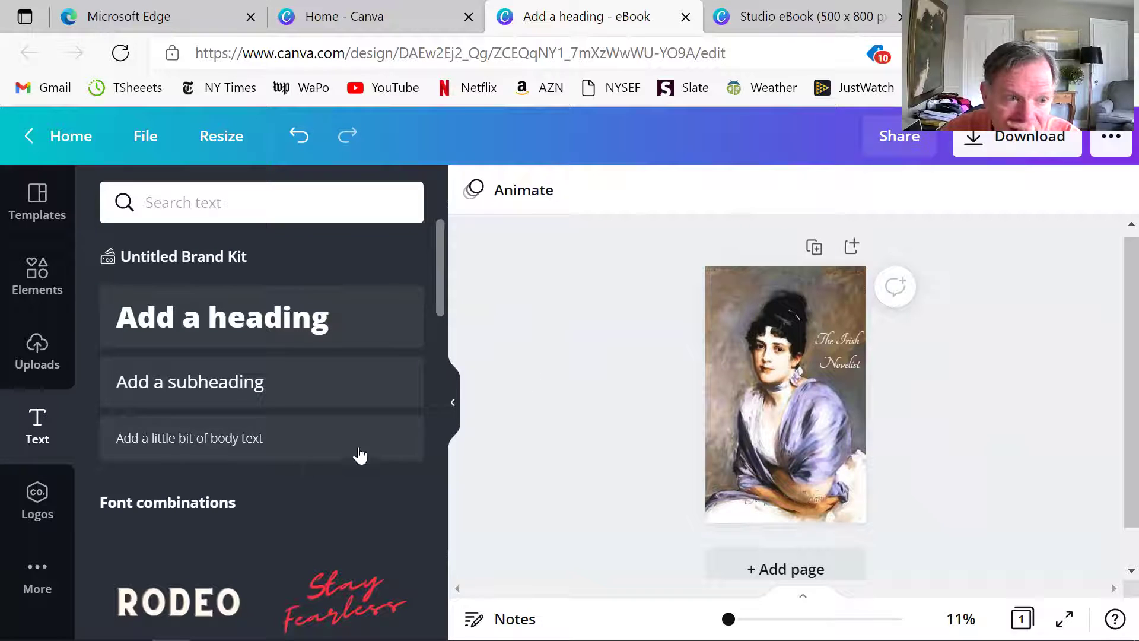
{"action": "scroll", "coordinate": [583, 427], "scroll_direction": "down", "scroll_amount": 1}
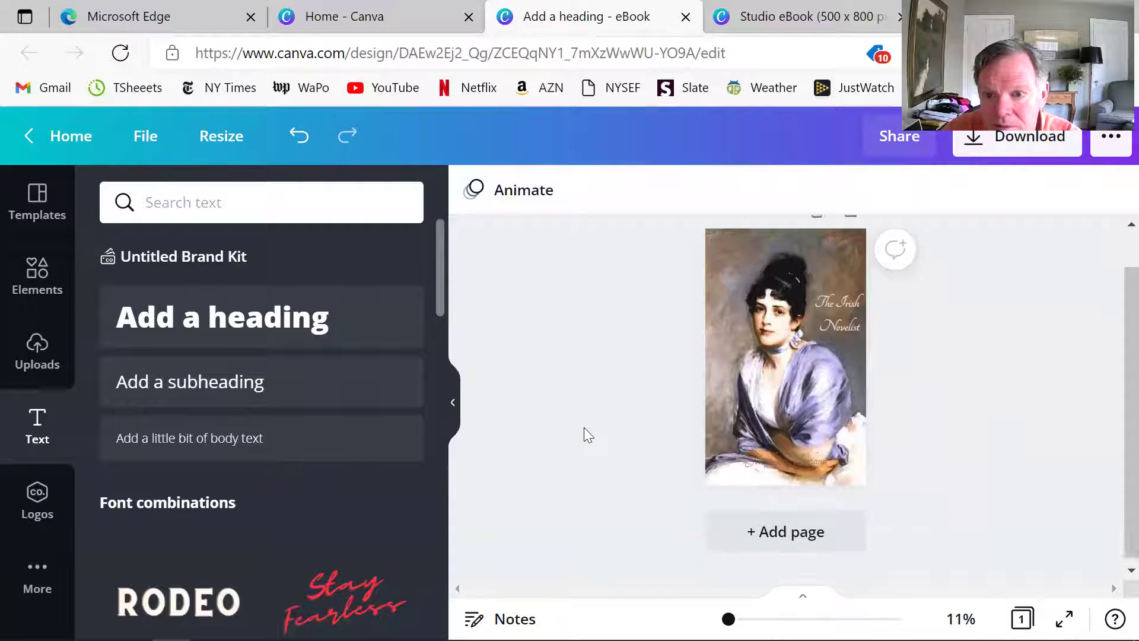
{"action": "left_click", "coordinate": [799, 402]}
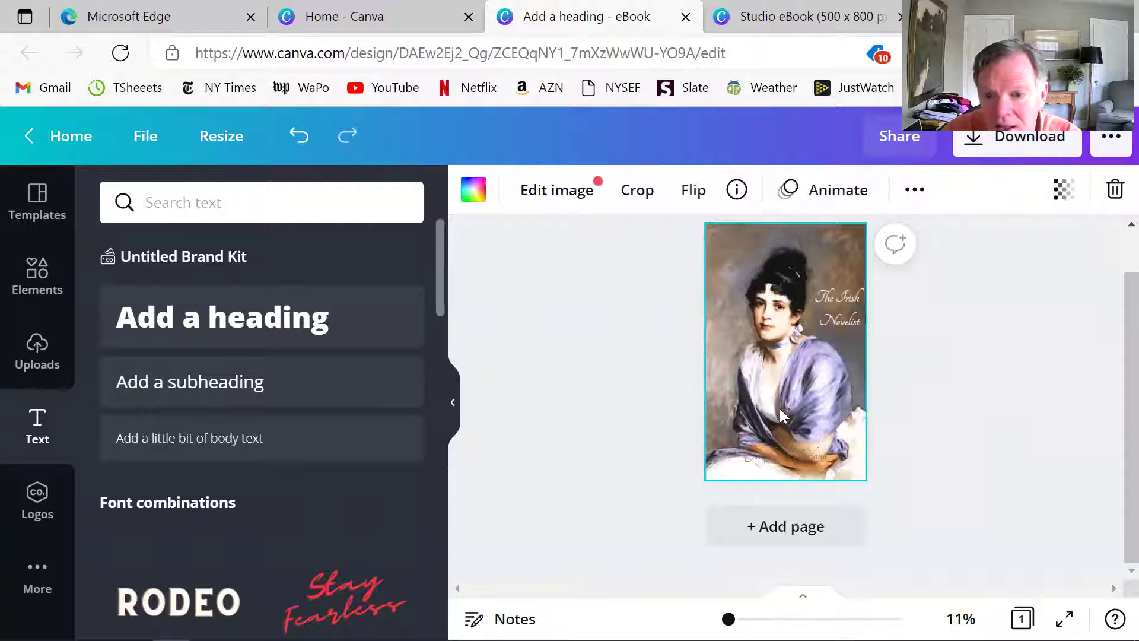
{"action": "double_click", "coordinate": [792, 446]}
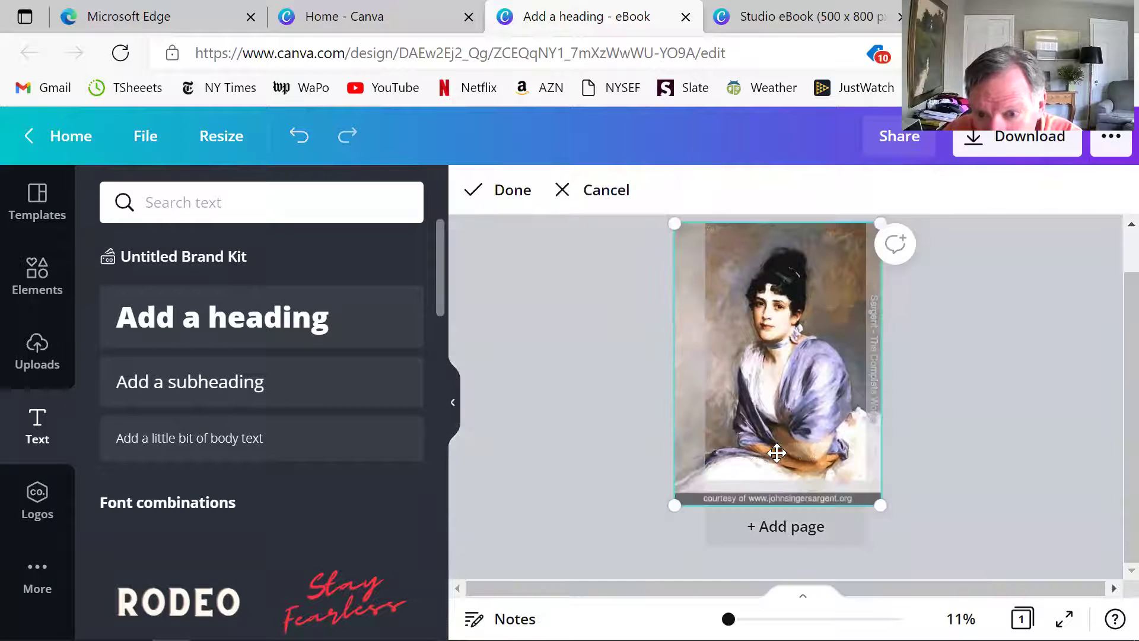
{"action": "left_click", "coordinate": [773, 442]}
- Recolour the author's name with a light shade from the photo colours
{"action": "double_click", "coordinate": [781, 452]}
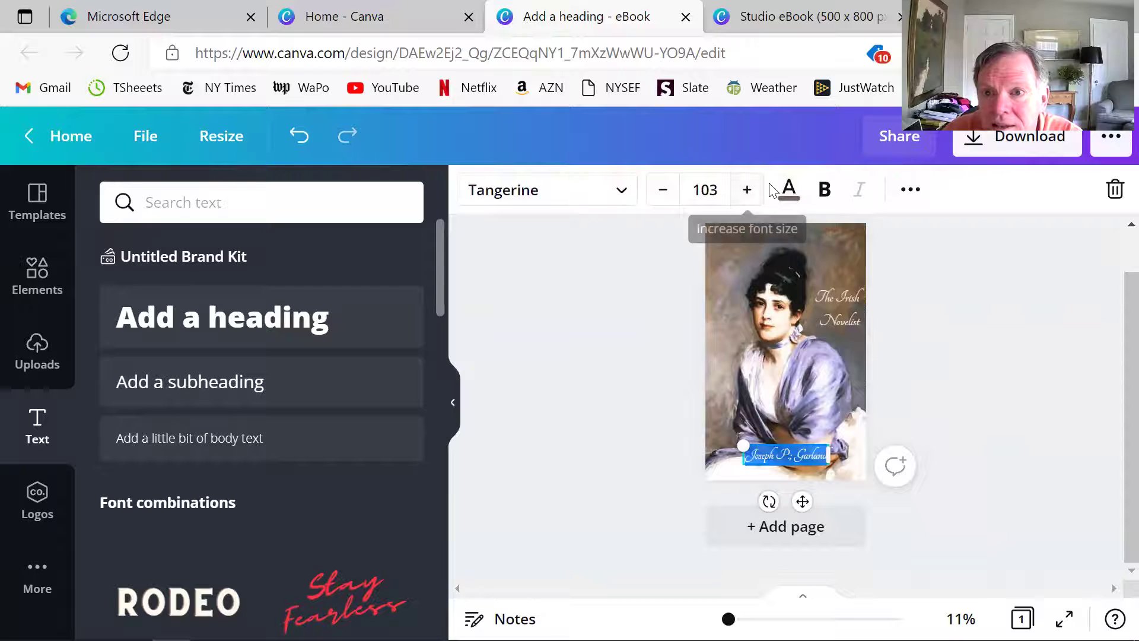
{"action": "left_click", "coordinate": [787, 189]}
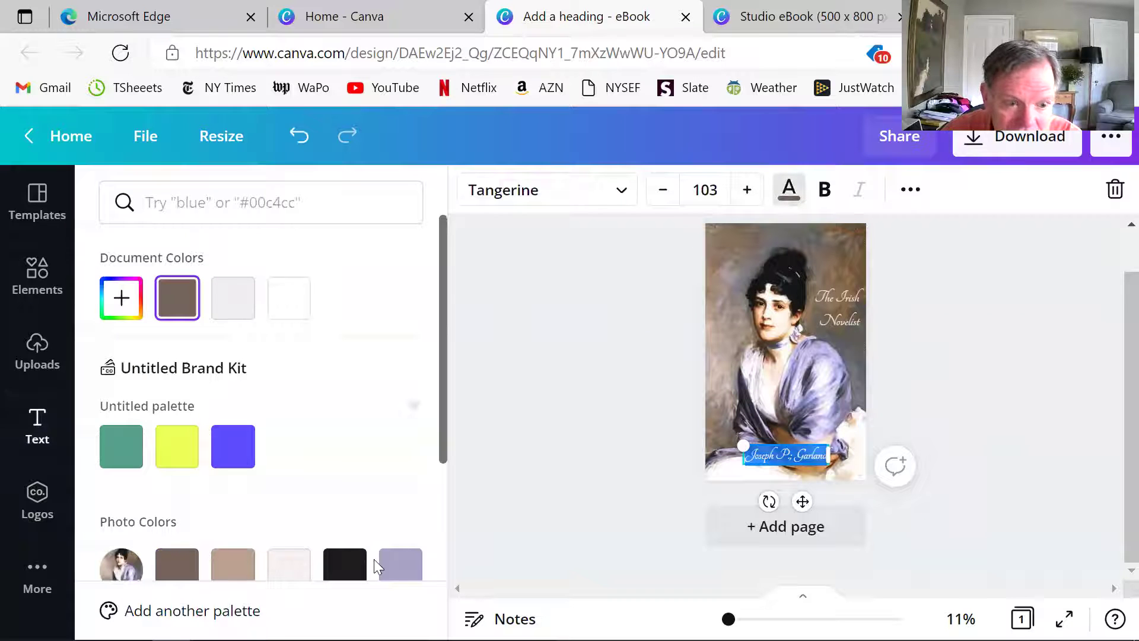
{"action": "scroll", "coordinate": [238, 556], "scroll_direction": "down", "scroll_amount": 3}
{"action": "left_click", "coordinate": [398, 375]}
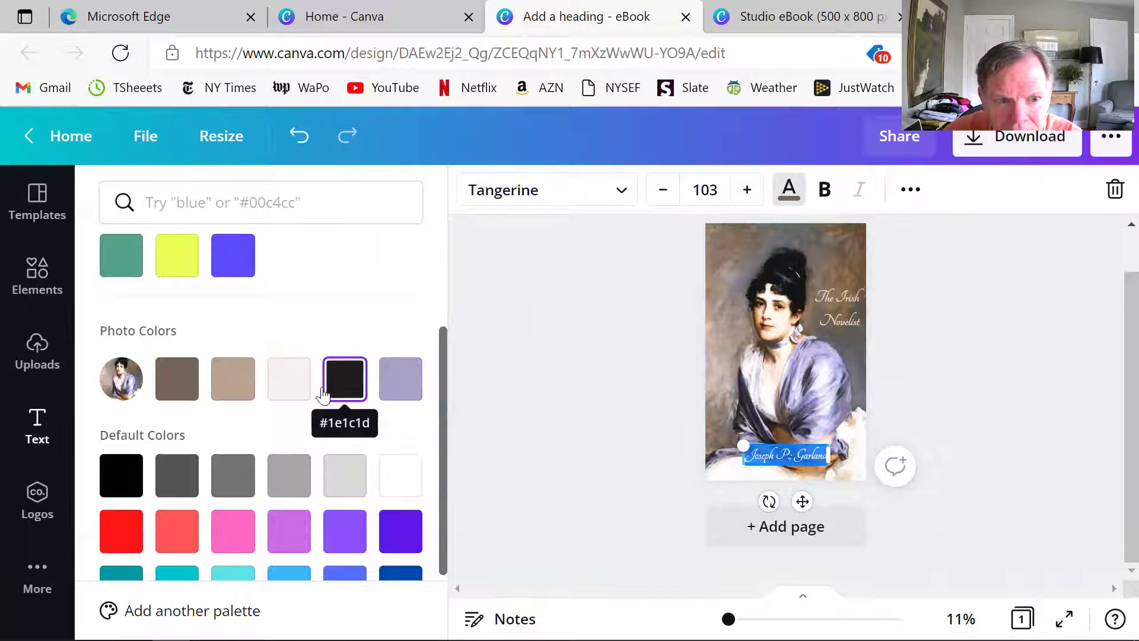
{"action": "left_click", "coordinate": [604, 313]}
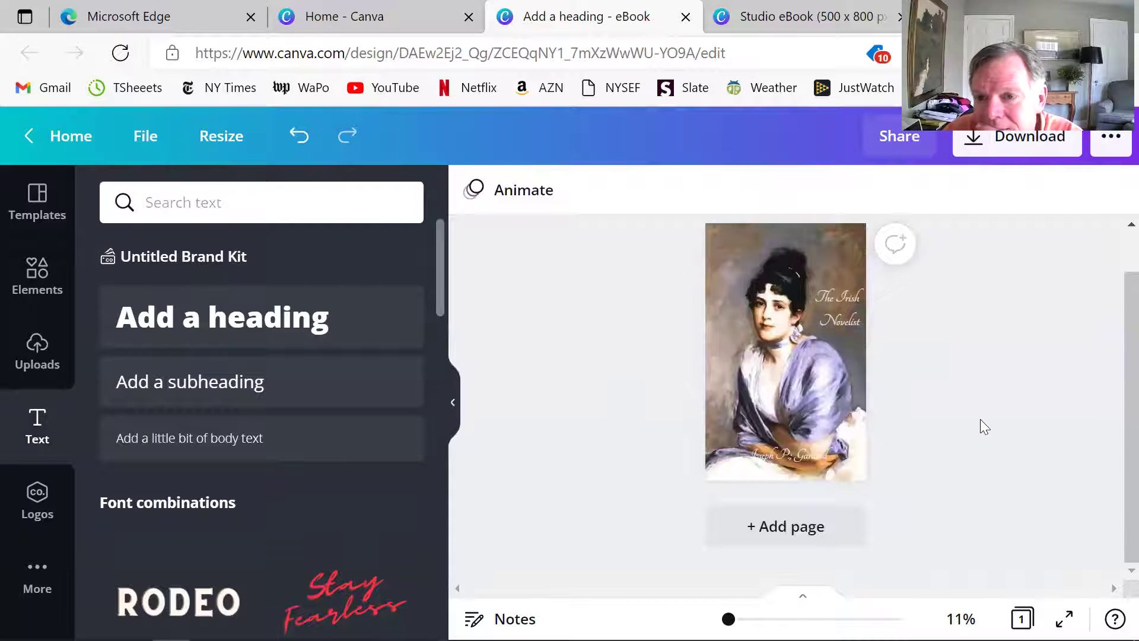
- Nudge the two-line title slightly up and further inward from the page's right edge
{"action": "left_click", "coordinate": [827, 306]}
{"action": "mouse_move", "coordinate": [829, 308]}
{"action": "left_mouse_down"}
{"action": "mouse_move", "coordinate": [832, 291]}
{"action": "mouse_move", "coordinate": [827, 300]}
{"action": "left_mouse_up"}
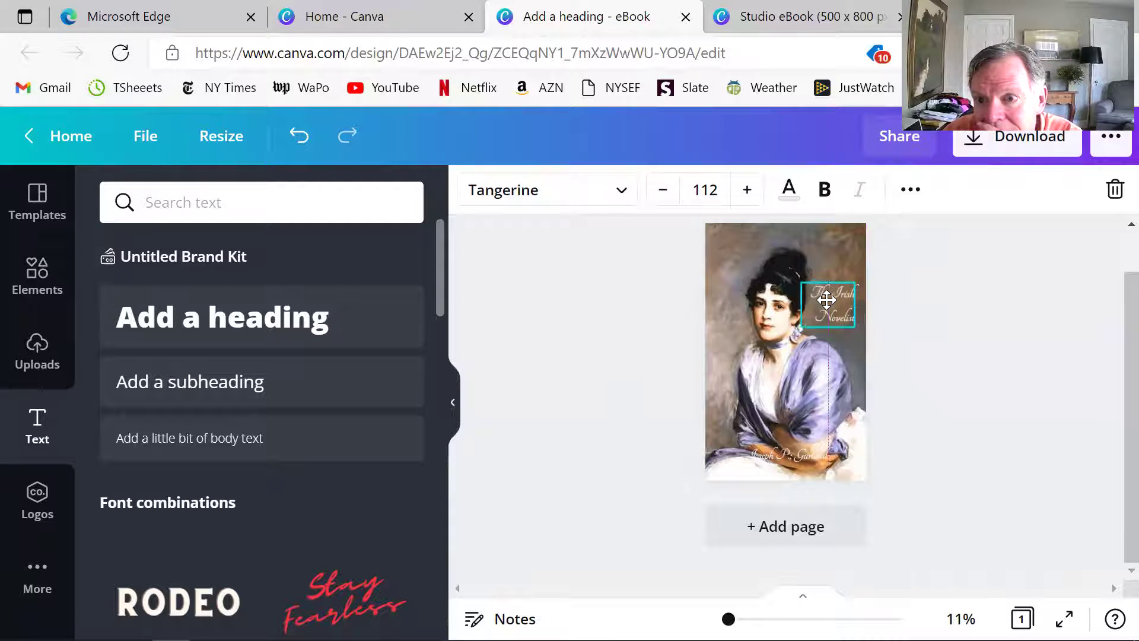
{"action": "left_click", "coordinate": [974, 424]}
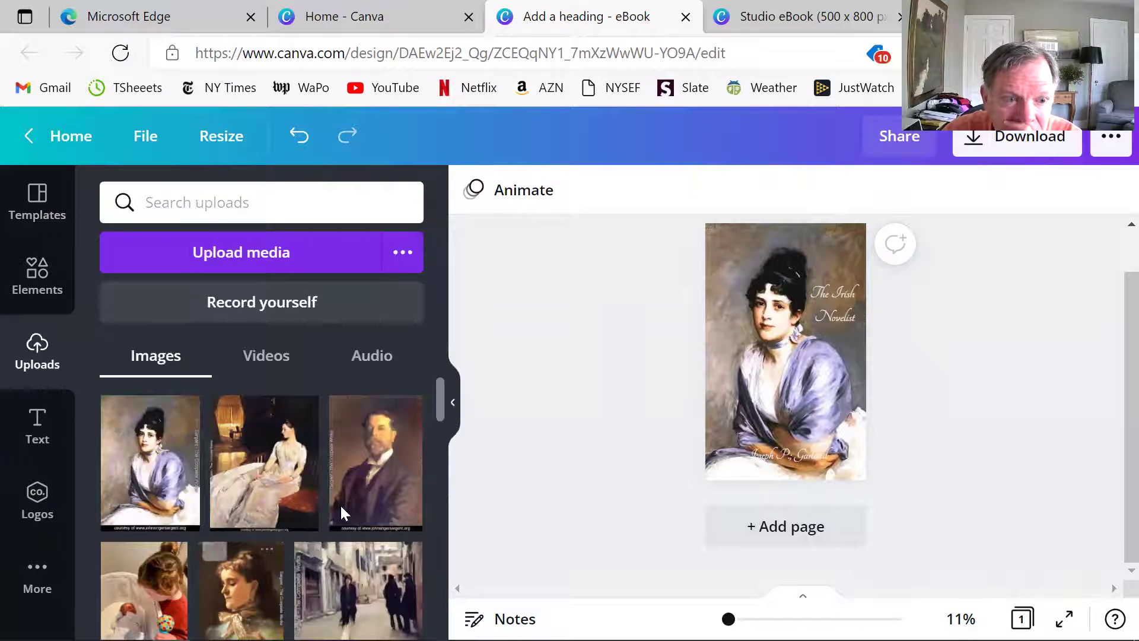
- Replace the cover background with the uploaded painting of a seated woman in white against dark garden foliage
{"action": "scroll", "coordinate": [340, 424], "scroll_direction": "down", "scroll_amount": 5}
{"action": "scroll", "coordinate": [335, 504], "scroll_direction": "down", "scroll_amount": 10}
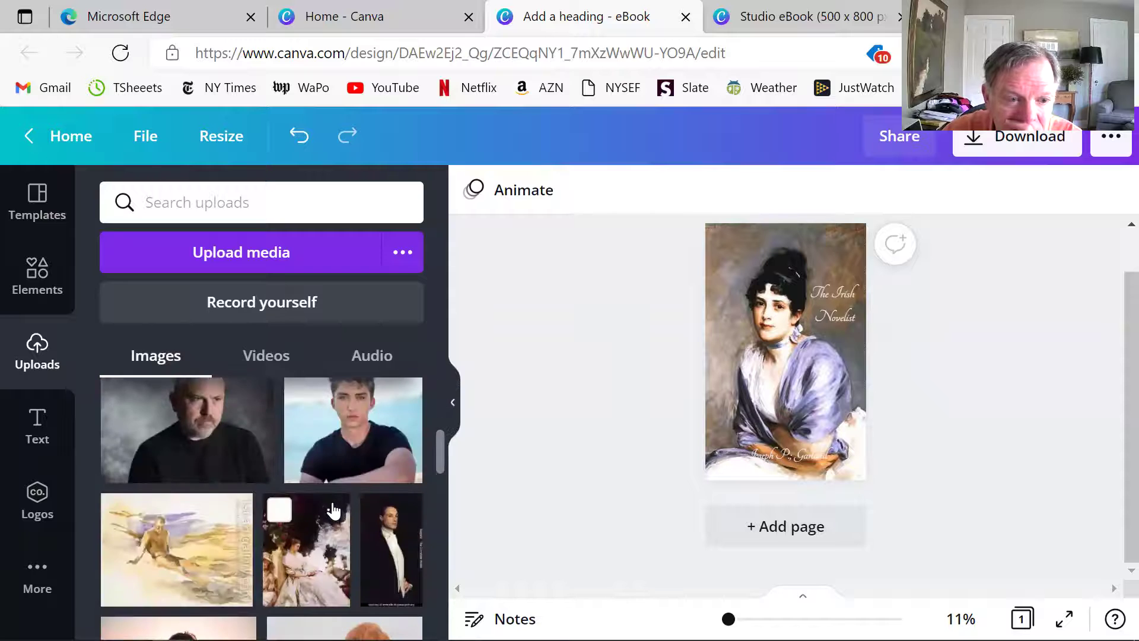
{"action": "scroll", "coordinate": [336, 510], "scroll_direction": "down", "scroll_amount": 5}
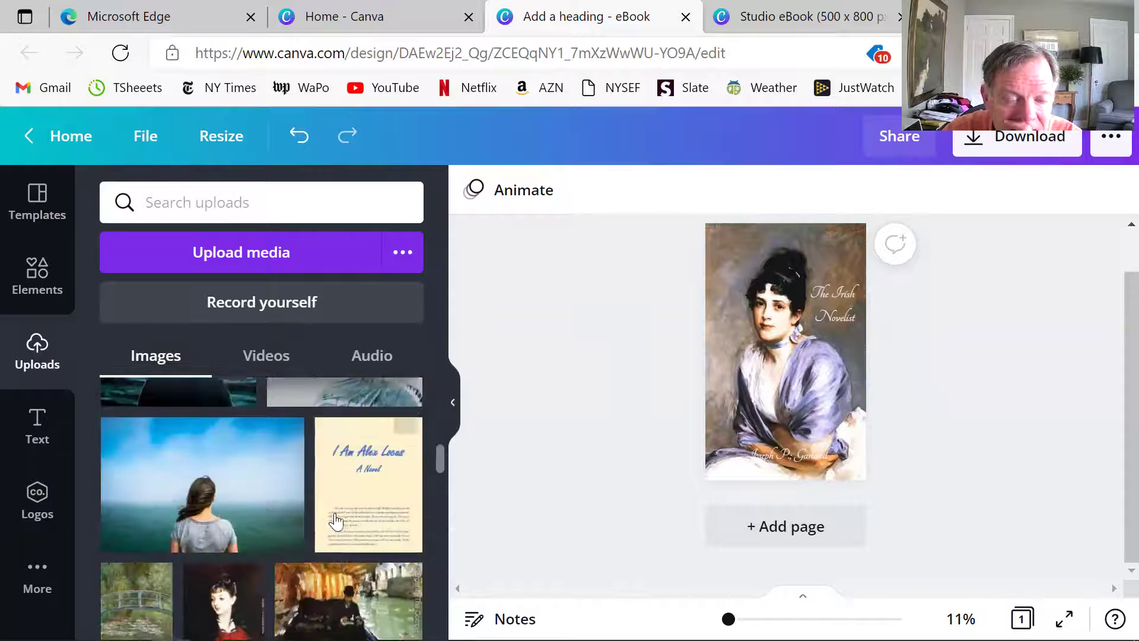
{"action": "scroll", "coordinate": [328, 526], "scroll_direction": "up", "scroll_amount": 3}
{"action": "scroll", "coordinate": [328, 526], "scroll_direction": "up", "scroll_amount": 3}
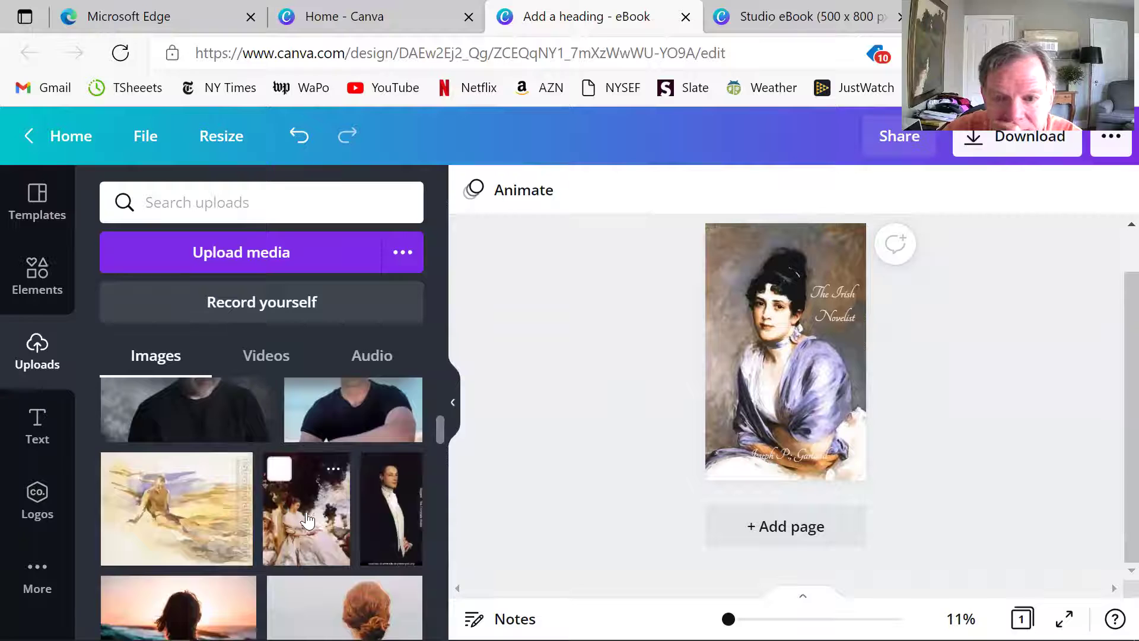
{"action": "mouse_move", "coordinate": [601, 402]}
{"action": "left_mouse_down"}
{"action": "mouse_move", "coordinate": [713, 369]}
{"action": "mouse_move", "coordinate": [562, 384]}
{"action": "mouse_move", "coordinate": [785, 294]}
{"action": "left_mouse_up"}
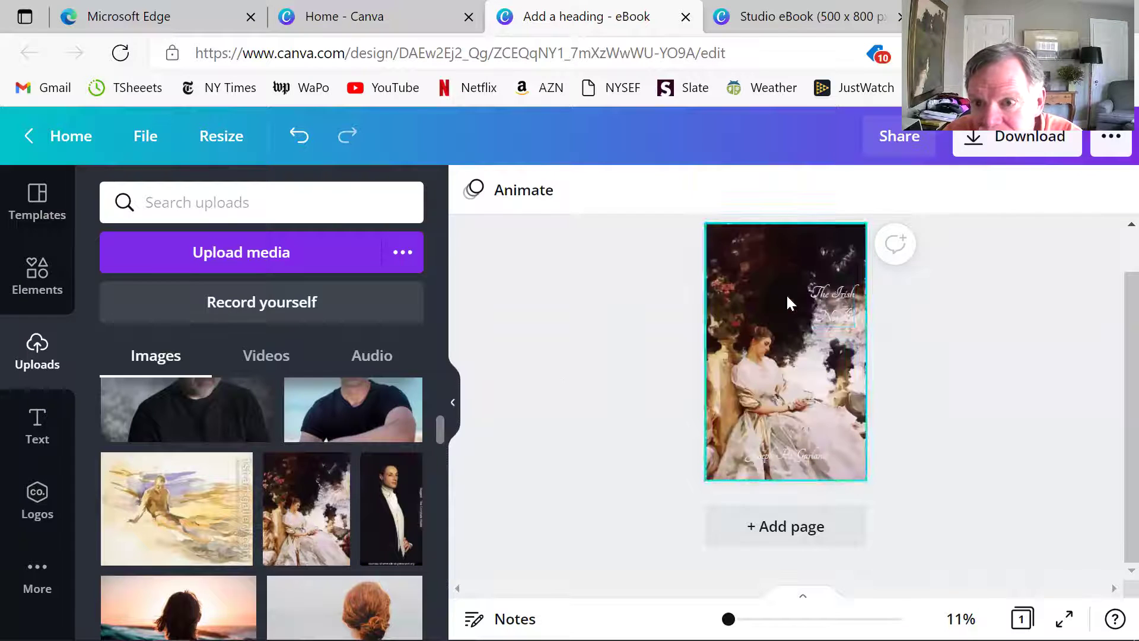
- Increase the title's font size to 124
{"action": "double_click", "coordinate": [832, 294]}
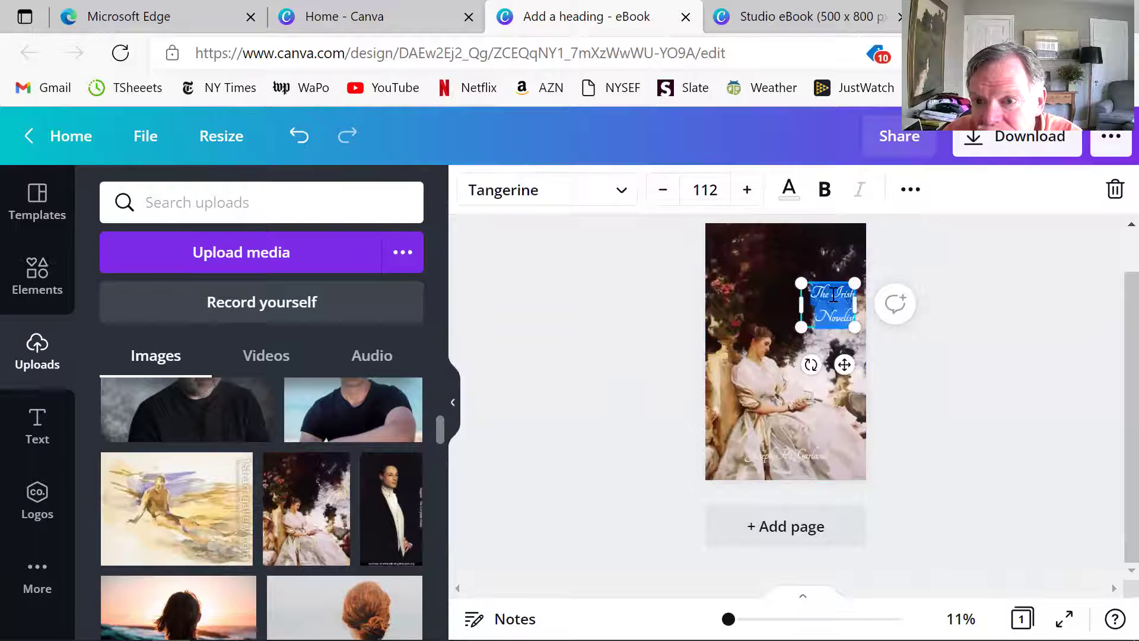
{"action": "left_click", "coordinate": [746, 190]}
{"action": "left_click", "coordinate": [746, 190]}
{"action": "left_click", "coordinate": [746, 190]}
{"action": "left_click", "coordinate": [746, 190]}
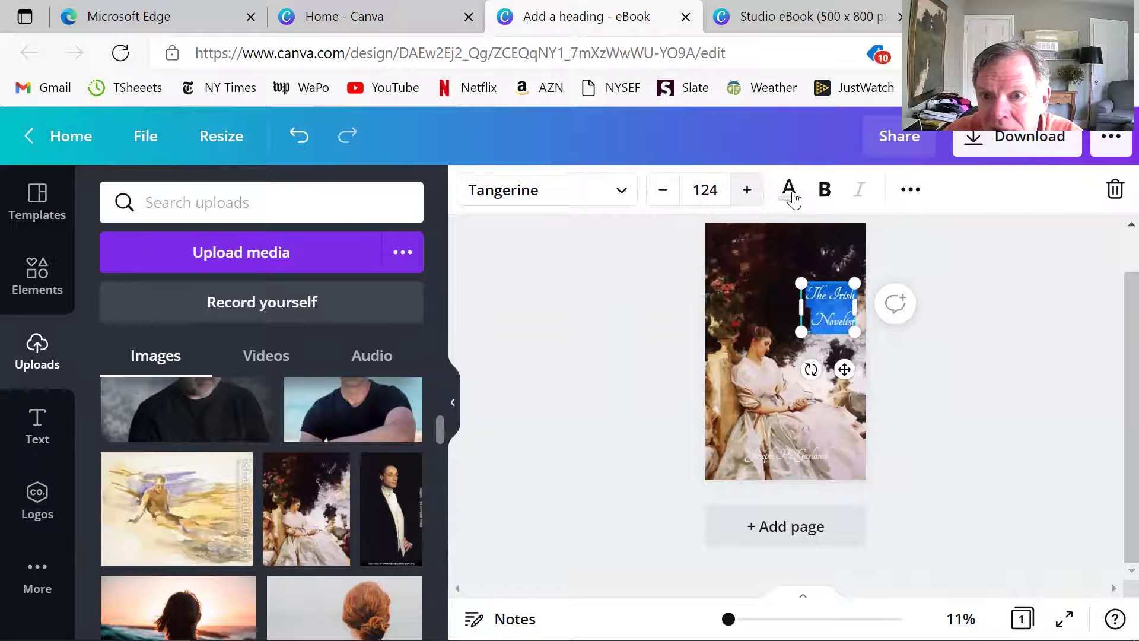
- Recolour the title with the pale pink shade from the photo colours
{"action": "left_click", "coordinate": [789, 191]}
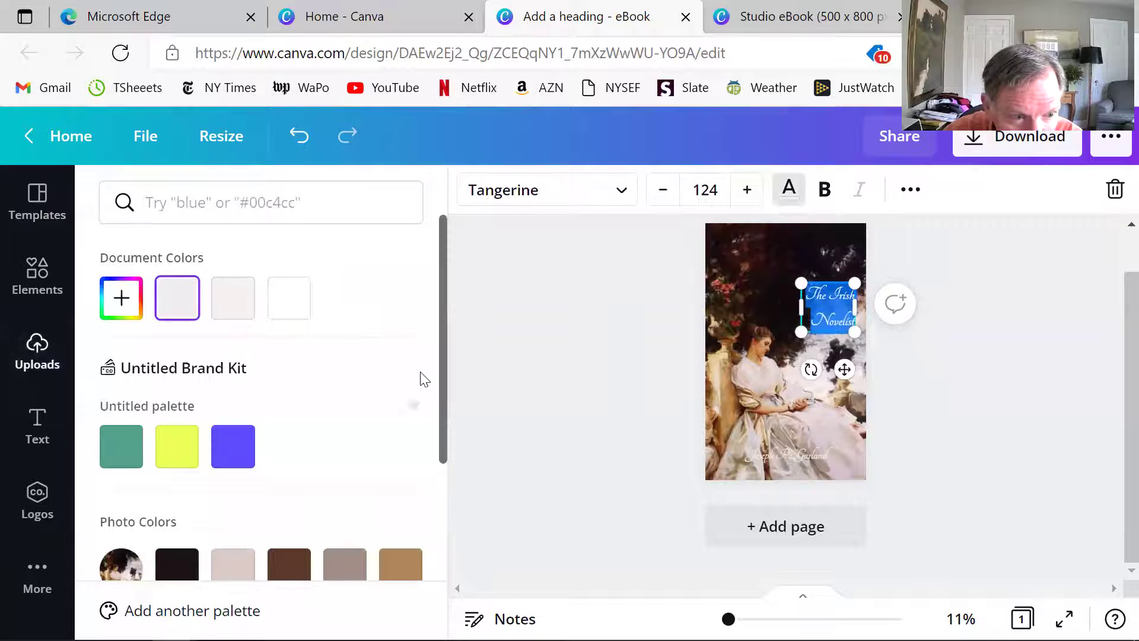
{"action": "scroll", "coordinate": [421, 378], "scroll_direction": "down", "scroll_amount": 1}
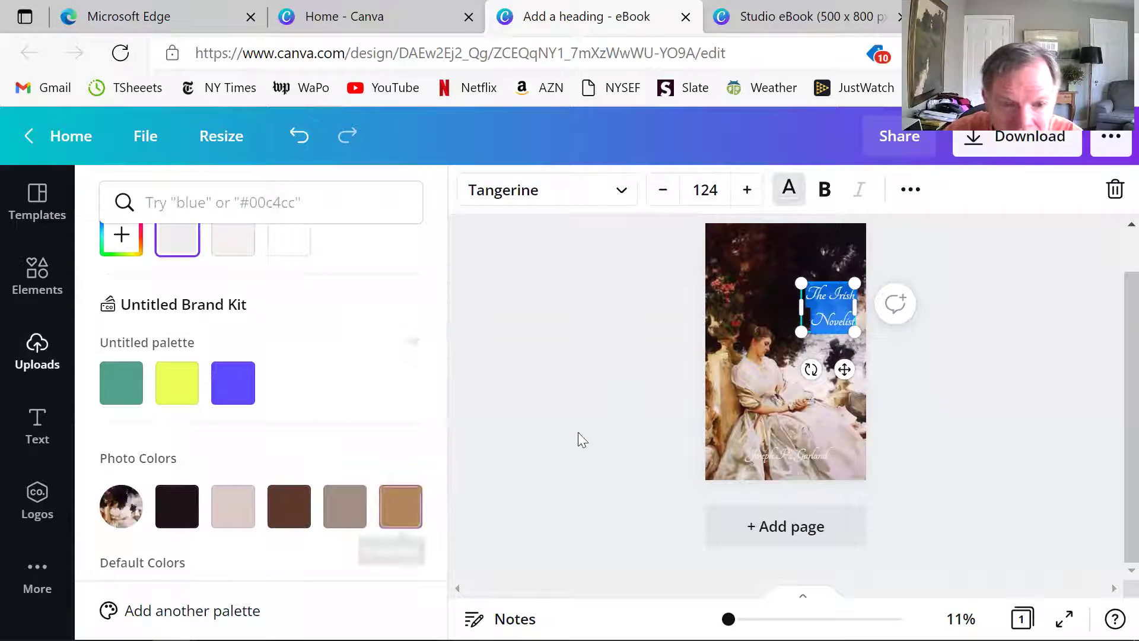
{"action": "left_click", "coordinate": [234, 506]}
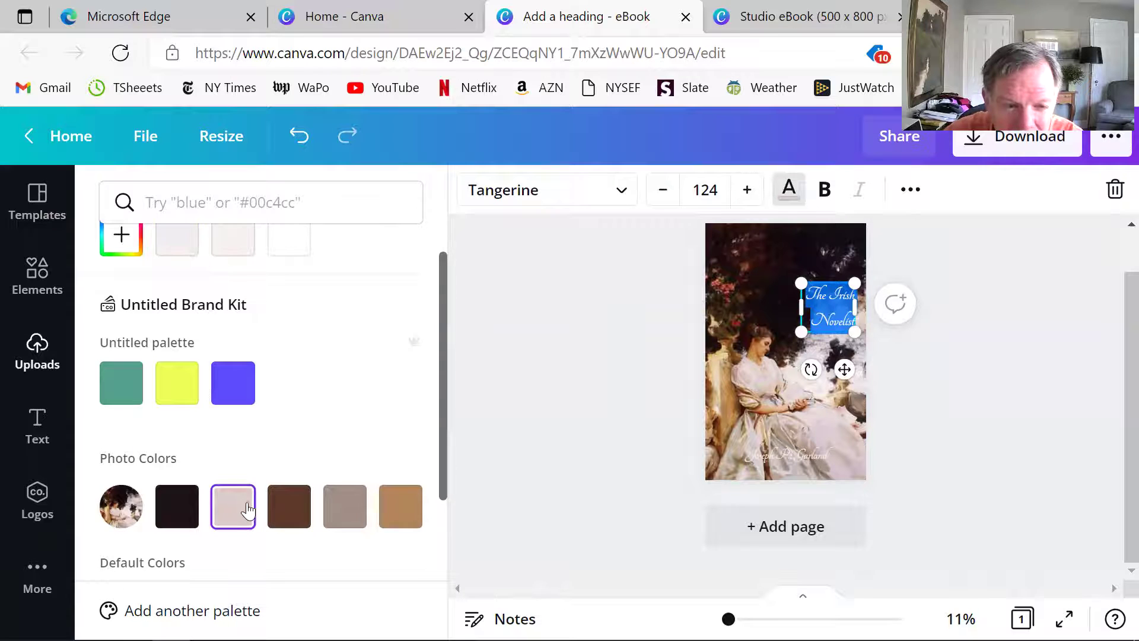
{"action": "left_click", "coordinate": [482, 379]}
- Move the title near the cover's top edge and widen its text box so it fits on one line
{"action": "left_click", "coordinate": [789, 326]}
{"action": "left_click_drag", "start_coordinate": [815, 324], "coordinate": [844, 261]}
{"action": "left_click_drag", "start_coordinate": [755, 268], "coordinate": [721, 269]}
{"action": "left_click", "coordinate": [622, 318]}
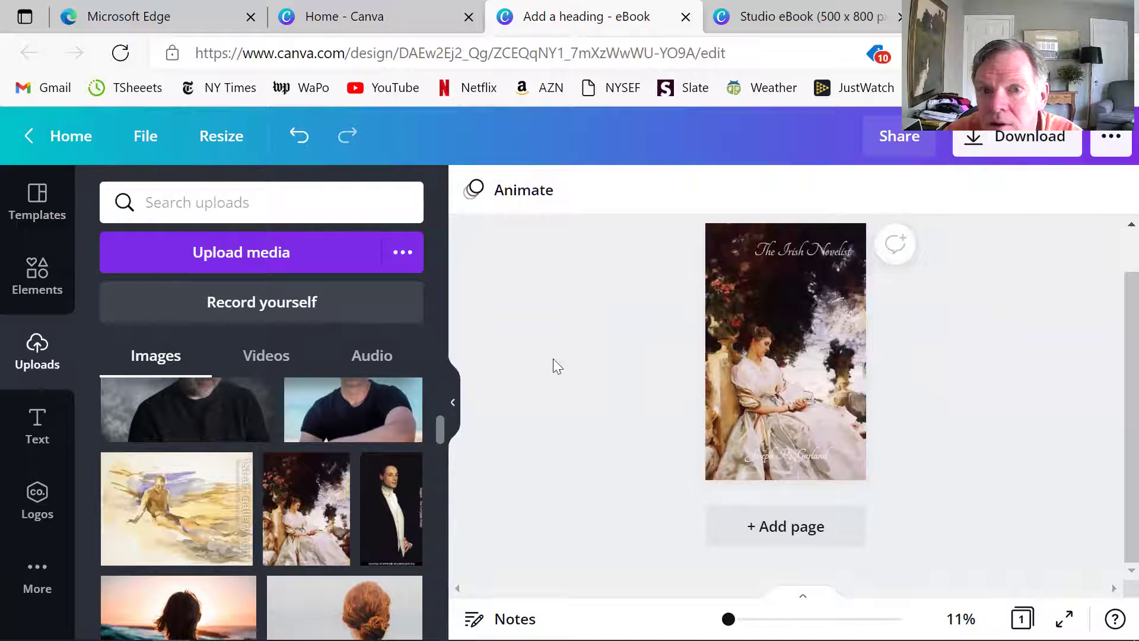
- Centre-align the title text within its box
{"action": "left_click", "coordinate": [804, 241]}
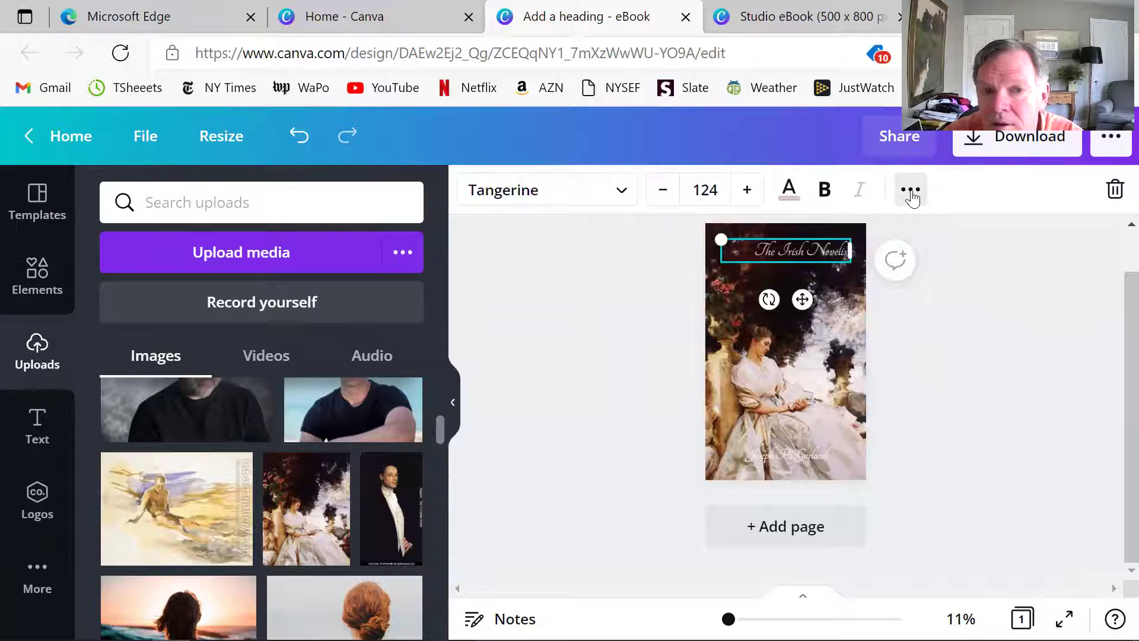
{"action": "left_click", "coordinate": [911, 191]}
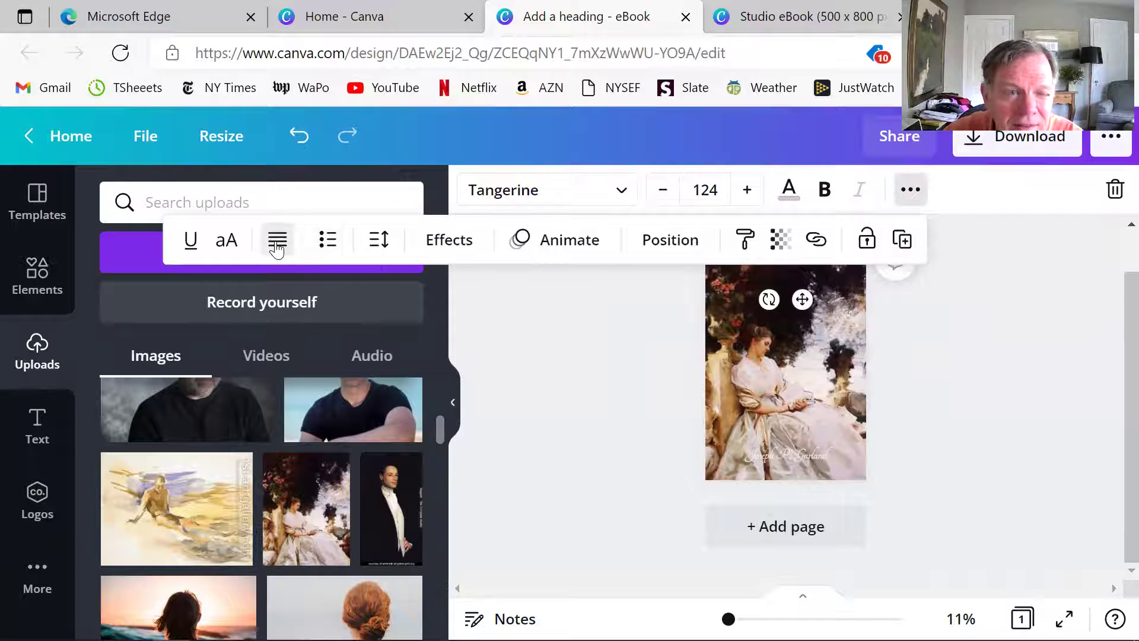
{"action": "left_click", "coordinate": [573, 332]}
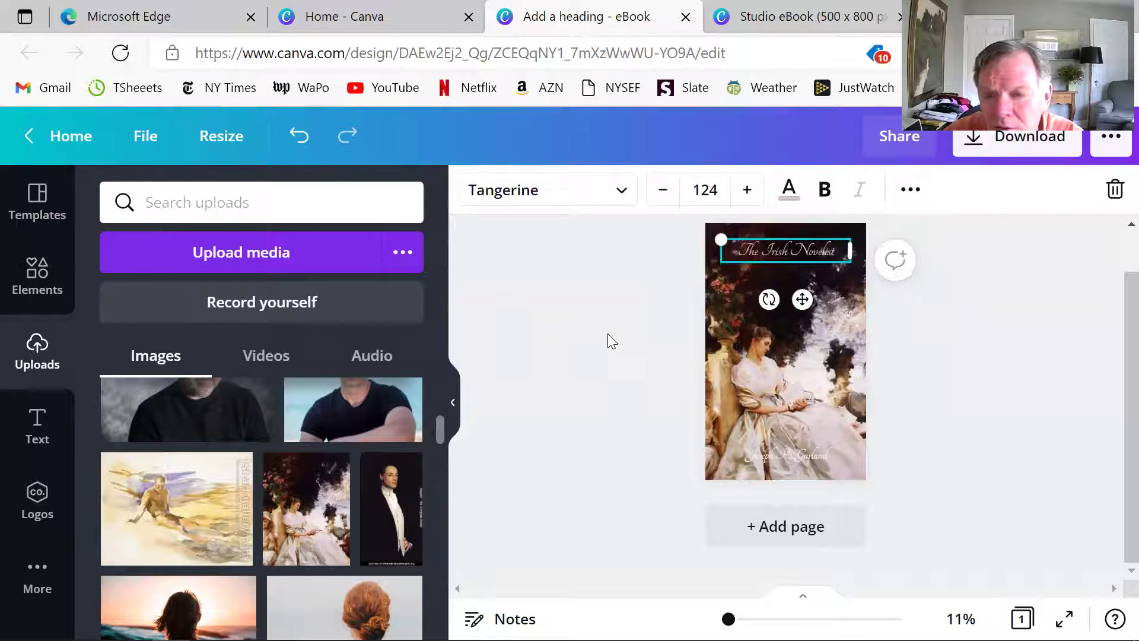
- Recolour the title with white from the document colours
{"action": "double_click", "coordinate": [777, 249]}
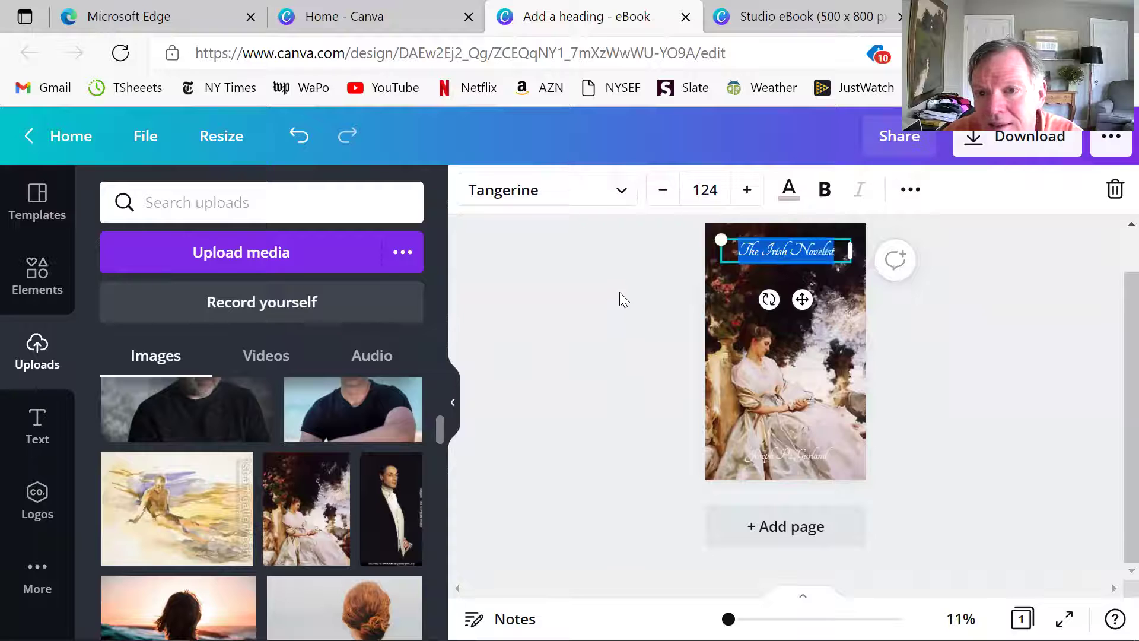
{"action": "left_click", "coordinate": [788, 190]}
{"action": "left_click", "coordinate": [287, 303]}
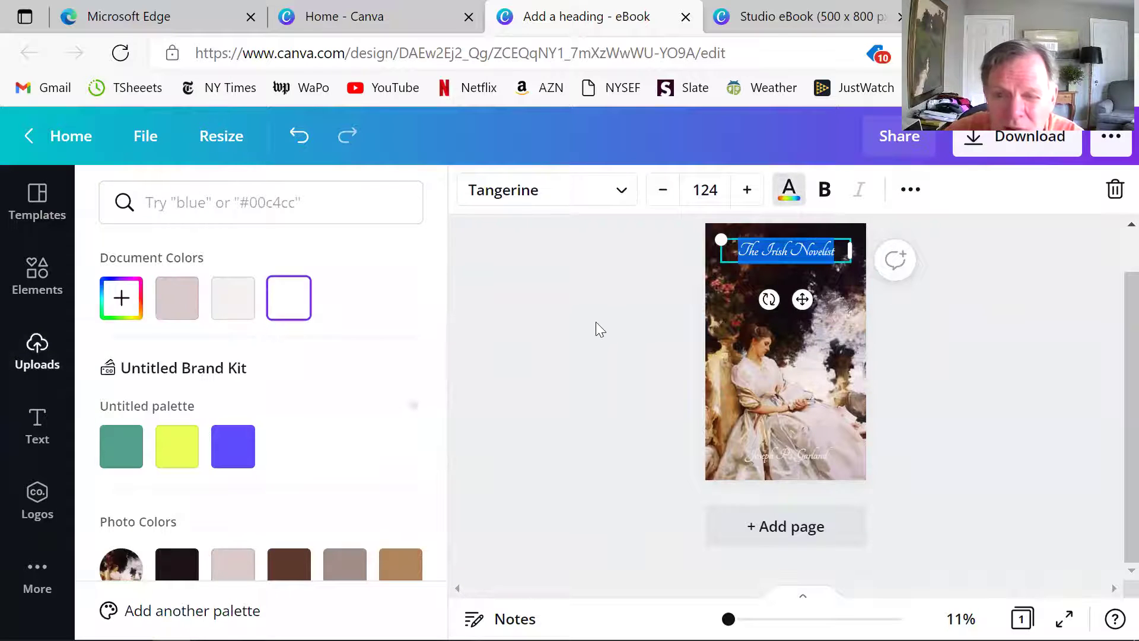
{"action": "left_click", "coordinate": [610, 316]}
{"action": "left_click", "coordinate": [610, 317]}
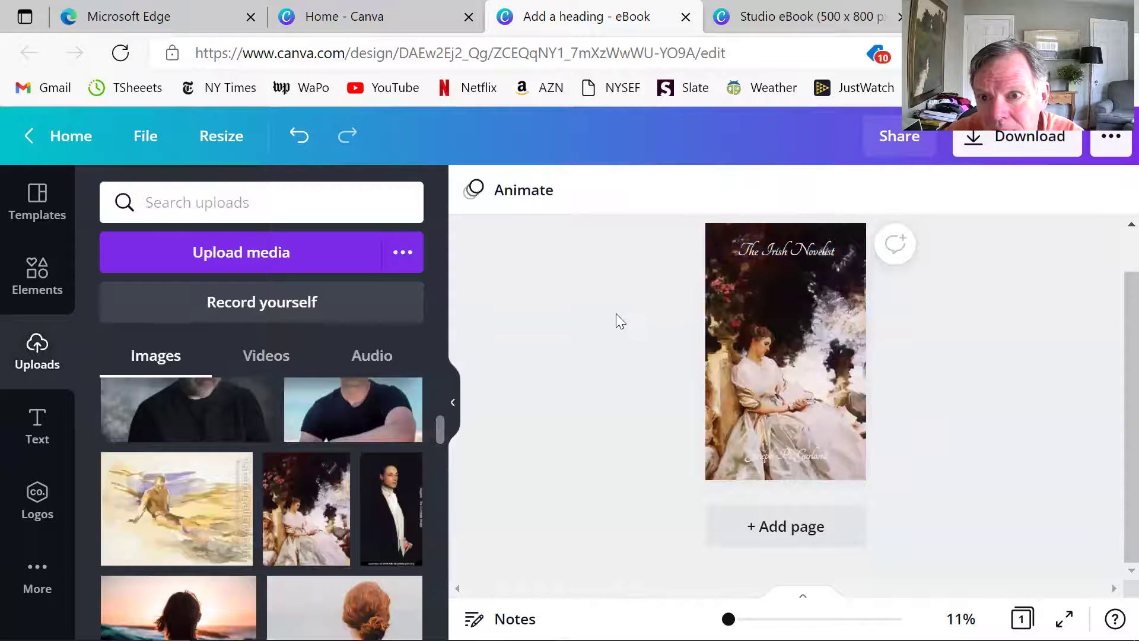
- Enlarge the one-line title by several font size increments
{"action": "left_click", "coordinate": [781, 249]}
{"action": "left_click", "coordinate": [782, 249]}
{"action": "left_click", "coordinate": [747, 189]}
{"action": "left_click", "coordinate": [747, 190]}
{"action": "left_click", "coordinate": [747, 190]}
{"action": "left_click", "coordinate": [747, 190]}
{"action": "left_click", "coordinate": [746, 189]}
{"action": "left_click", "coordinate": [747, 190]}
{"action": "left_click", "coordinate": [580, 362]}
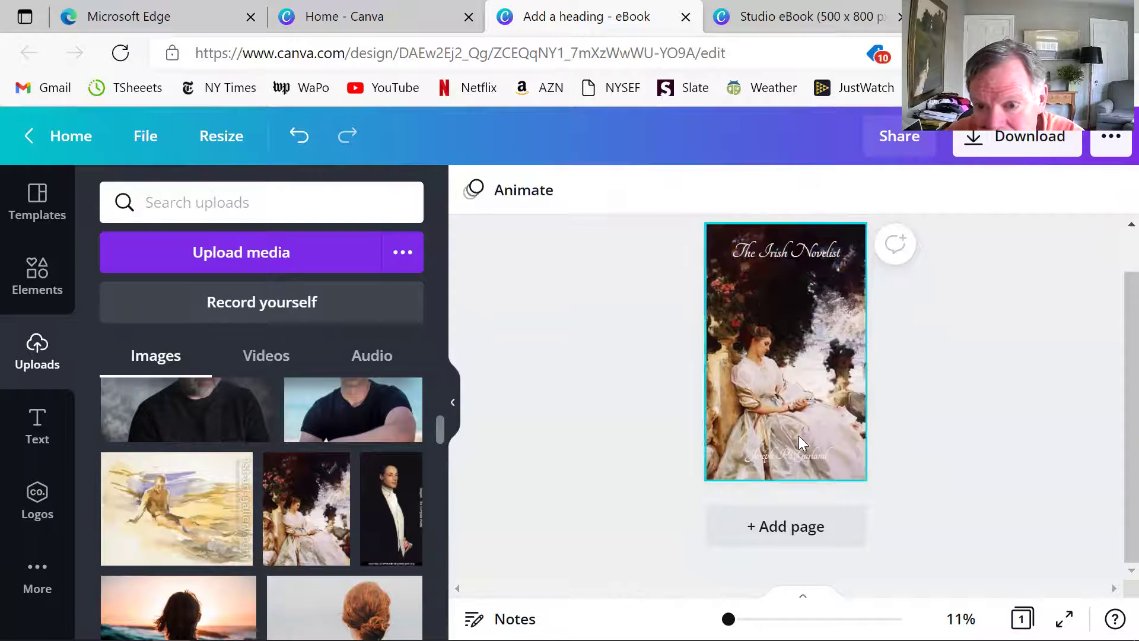
- Recolour the author's name with the near-black shade from the photo colours
{"action": "left_click", "coordinate": [786, 455]}
{"action": "left_click", "coordinate": [786, 455]}
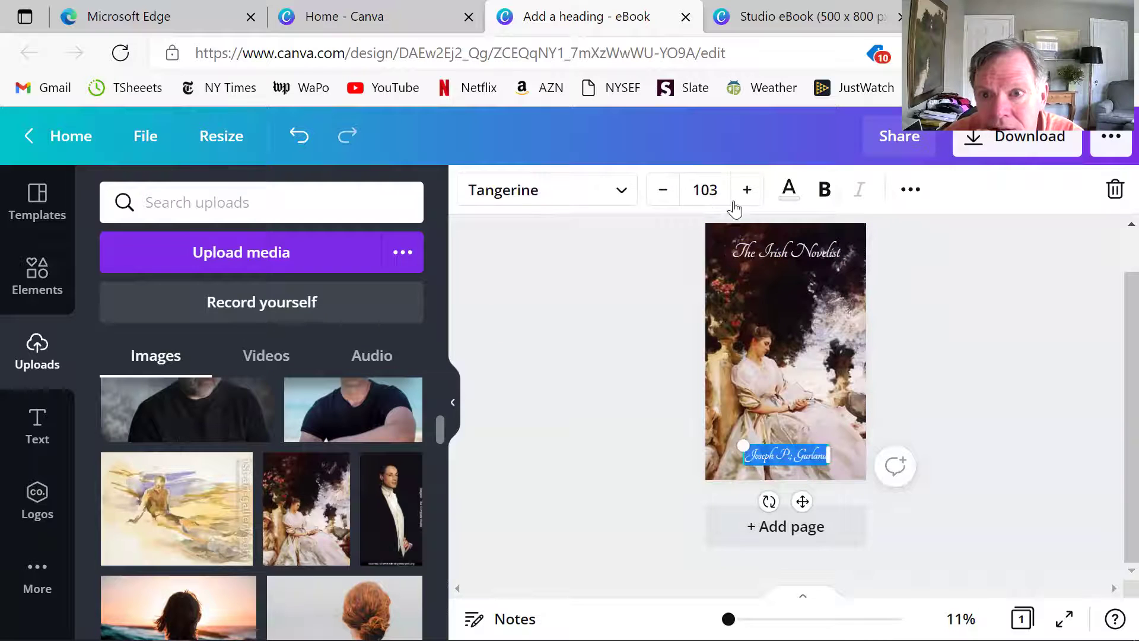
{"action": "left_click", "coordinate": [788, 191]}
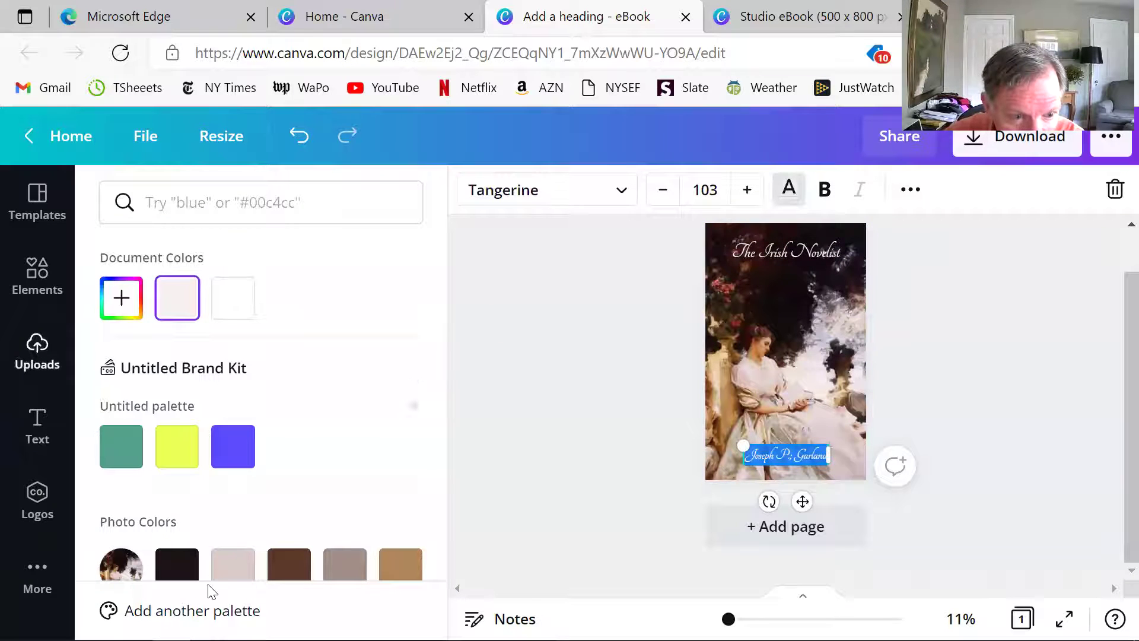
{"action": "left_click", "coordinate": [176, 564]}
{"action": "left_click", "coordinate": [562, 338]}
{"action": "left_click", "coordinate": [560, 342]}
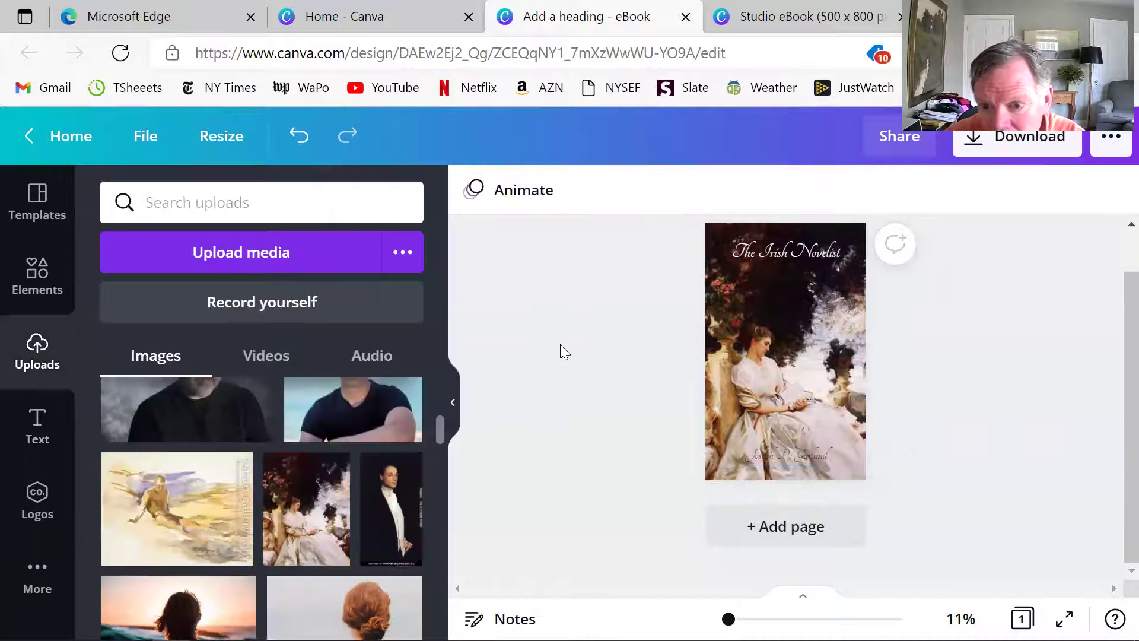
- Recolour the author's name with white from the document colours to match the title
{"action": "double_click", "coordinate": [760, 451]}
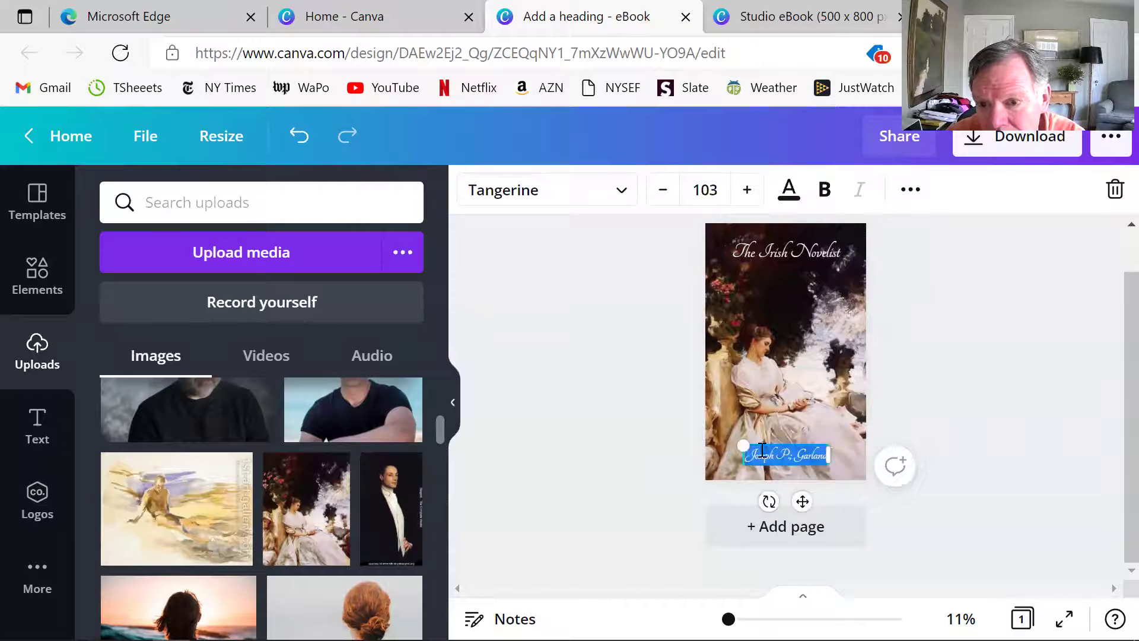
{"action": "left_click", "coordinate": [789, 189]}
{"action": "left_click", "coordinate": [240, 311]}
{"action": "left_click", "coordinate": [574, 357]}
{"action": "left_click", "coordinate": [574, 357]}
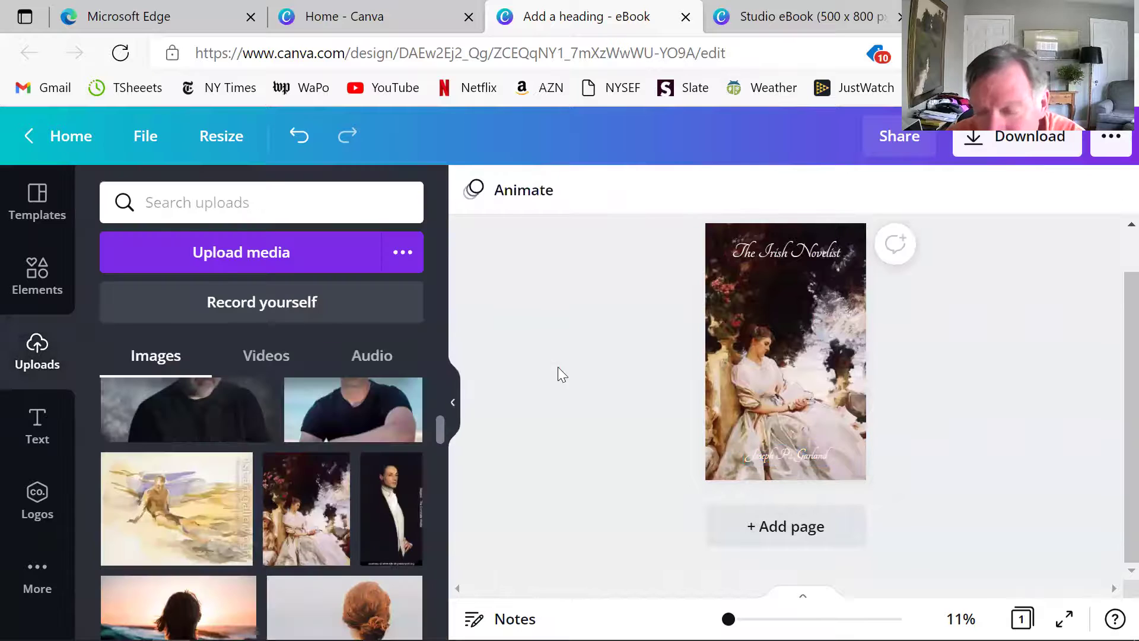
- Enlarge the author's name to font size 109, widen its text box and centre it horizontally near the cover's bottom edge
{"action": "double_click", "coordinate": [779, 457]}
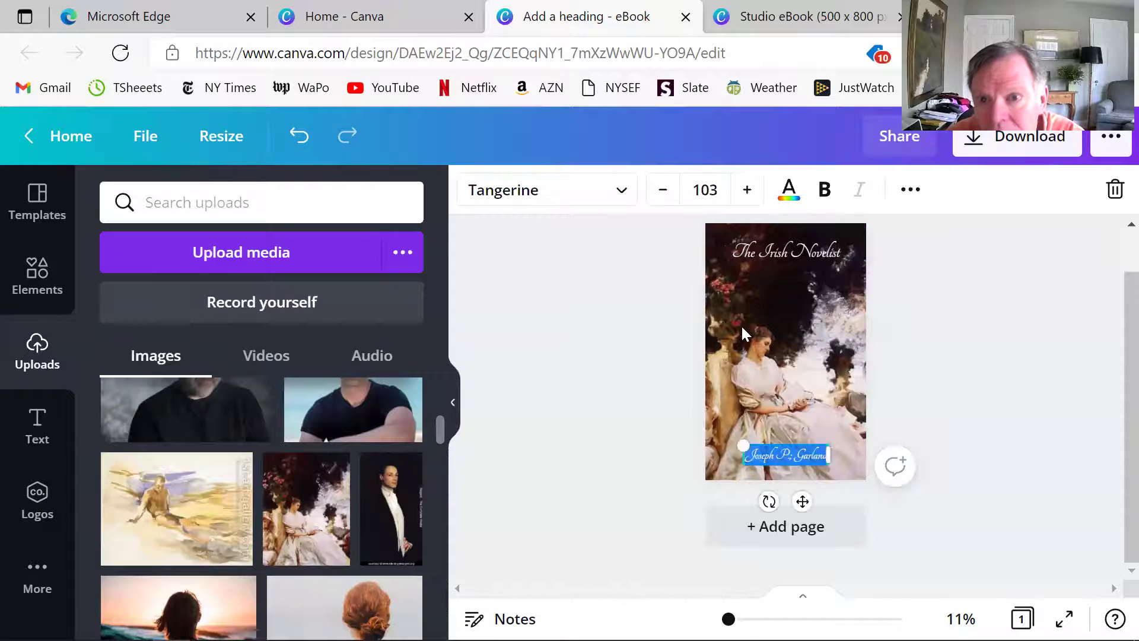
{"action": "left_click", "coordinate": [747, 190]}
{"action": "left_click", "coordinate": [746, 190]}
{"action": "left_click", "coordinate": [747, 190]}
{"action": "left_click", "coordinate": [747, 190]}
{"action": "left_click_drag", "start_coordinate": [830, 464], "coordinate": [771, 456]}
{"action": "left_click", "coordinate": [917, 467]}
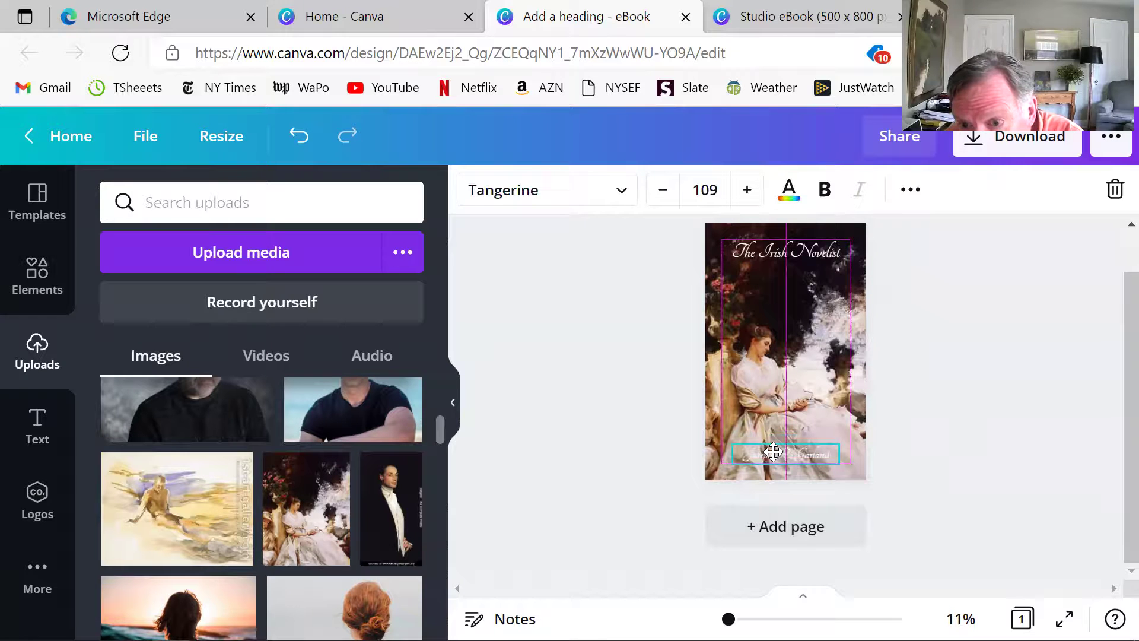
{"action": "left_click", "coordinate": [615, 364]}
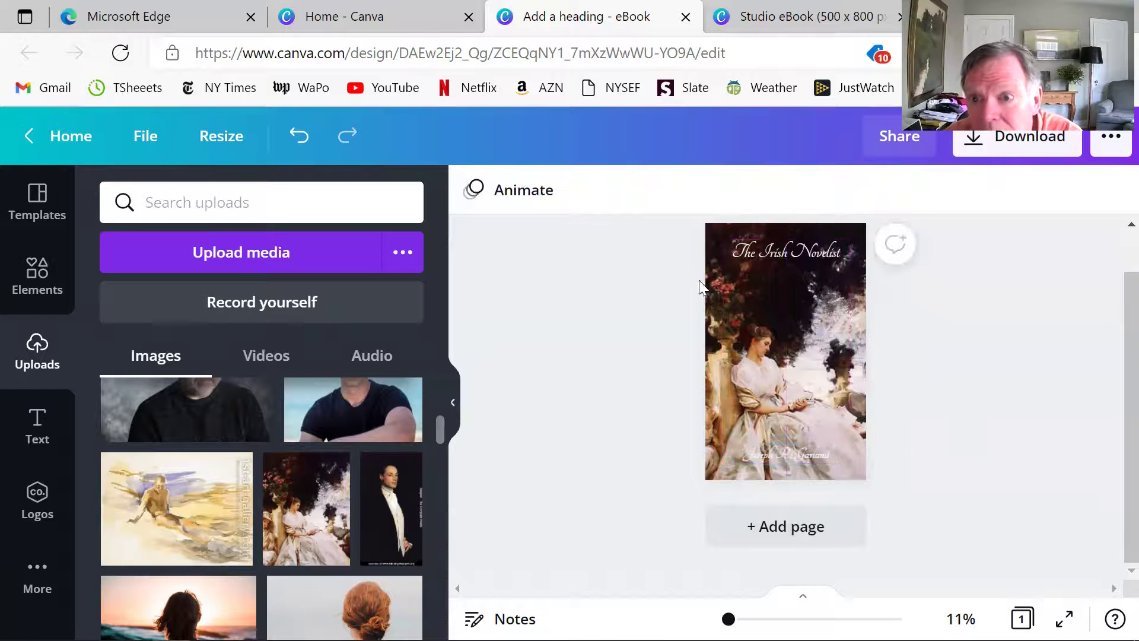
- Increase the title's font size to 149 and move it slightly down, keeping it horizontally centred
{"action": "double_click", "coordinate": [768, 254]}
{"action": "left_click", "coordinate": [767, 255]}
{"action": "left_click", "coordinate": [746, 191]}
{"action": "left_click", "coordinate": [747, 191]}
{"action": "left_click", "coordinate": [747, 191]}
{"action": "left_click", "coordinate": [747, 191]}
{"action": "left_click", "coordinate": [631, 299]}
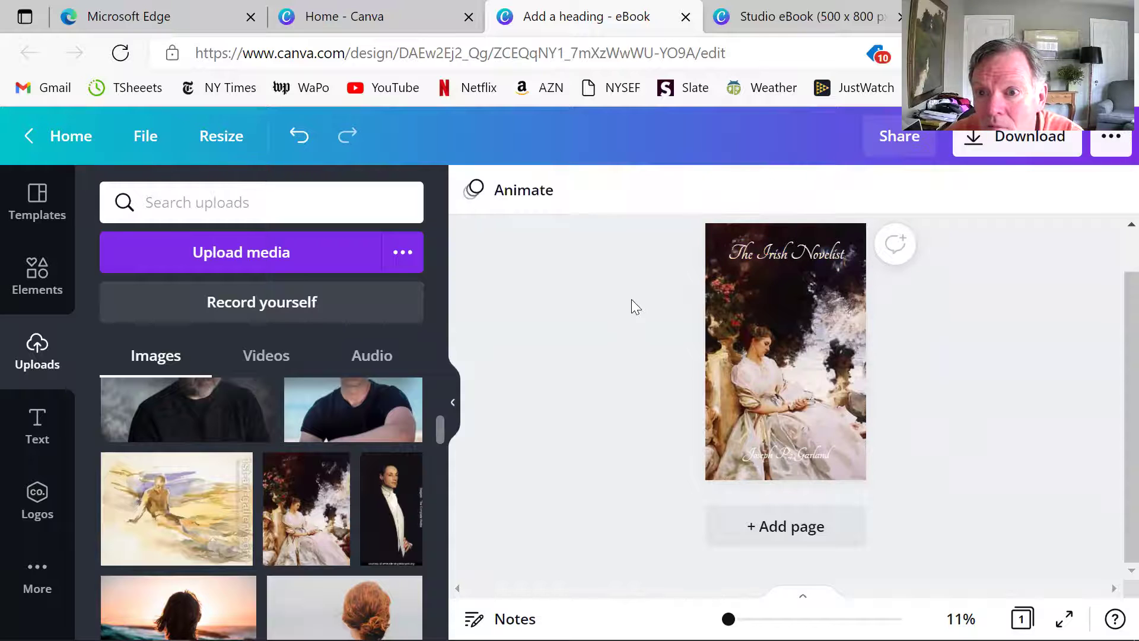
{"action": "left_click_drag", "start_coordinate": [783, 252], "coordinate": [782, 257]}
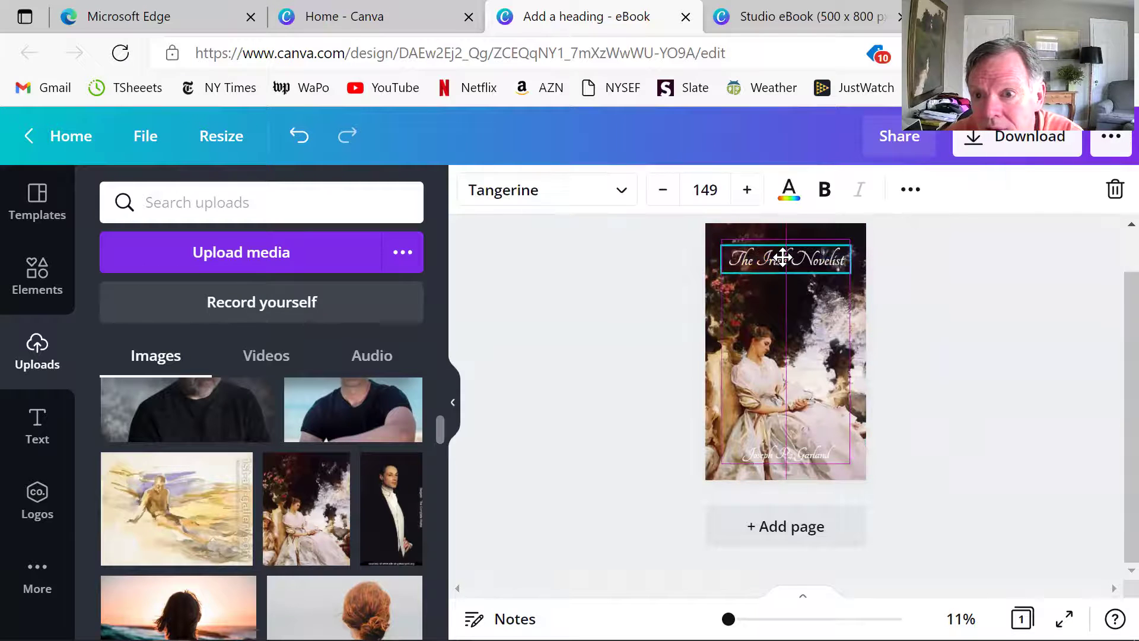
{"action": "left_click", "coordinate": [624, 329]}
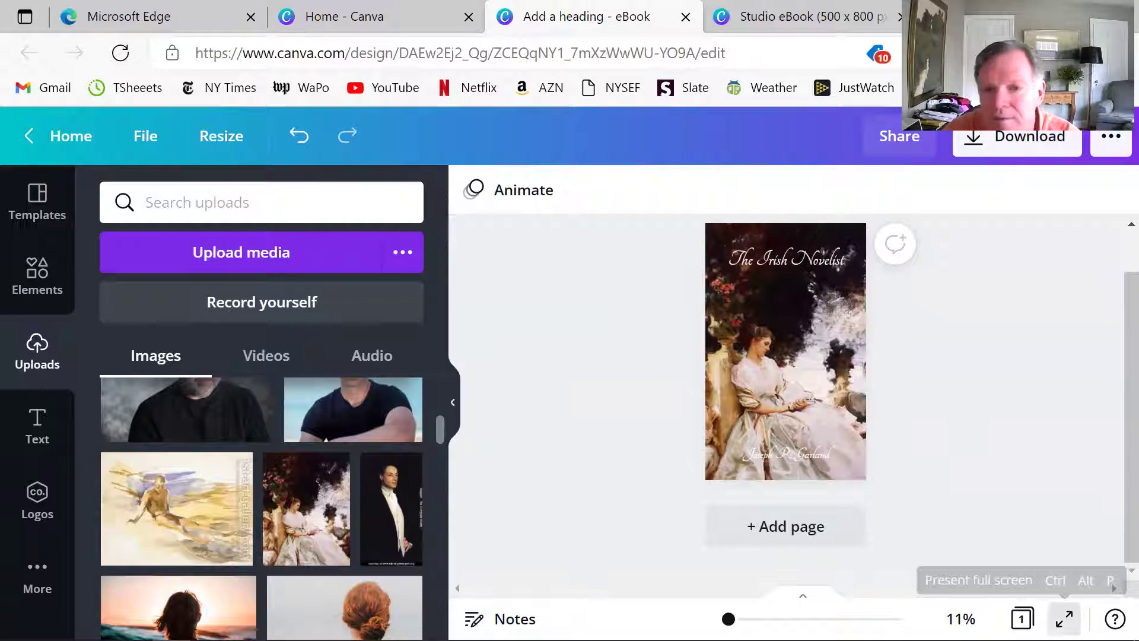
- Preview the finished cover in full screen and return to the editor
{"action": "left_click", "coordinate": [1064, 619]}
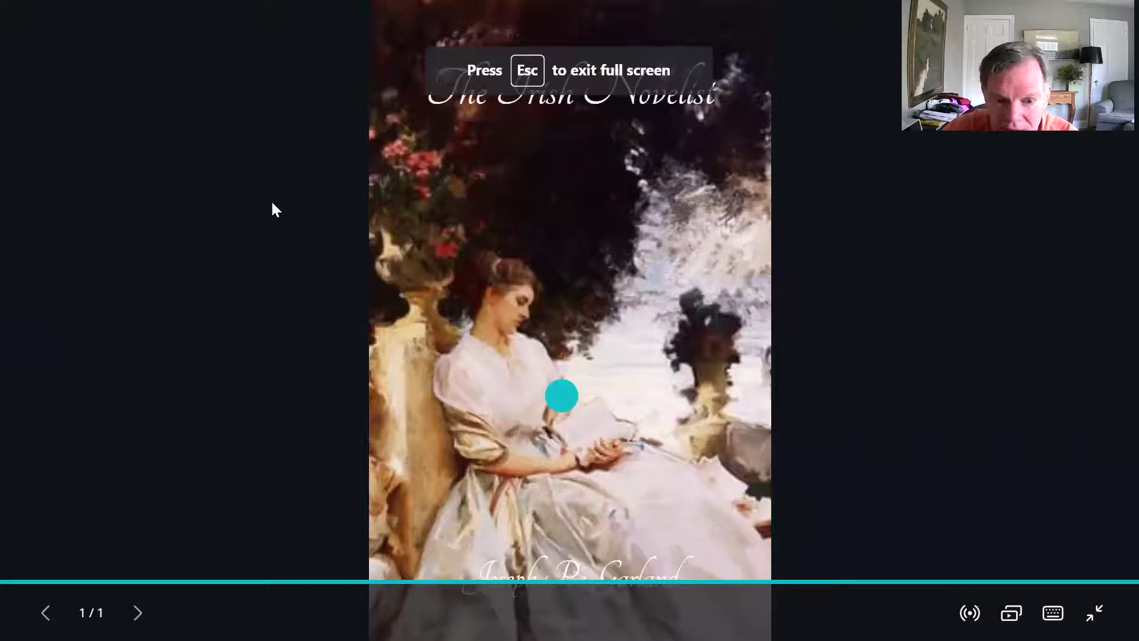
{"action": "left_click", "coordinate": [167, 288]}
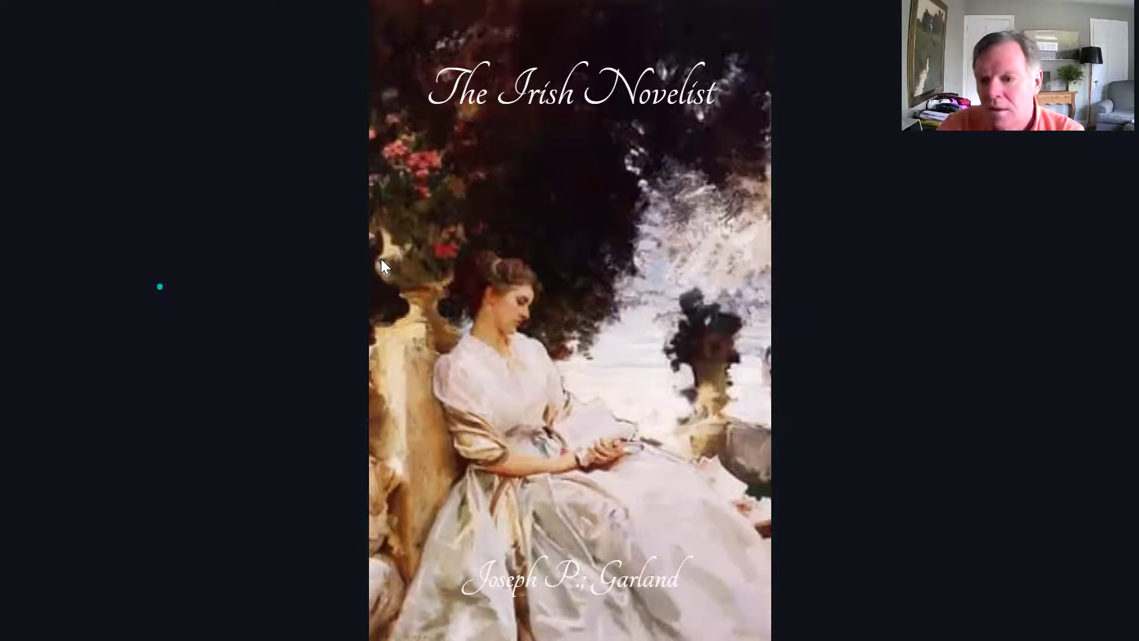
{"action": "left_click", "coordinate": [1094, 613]}
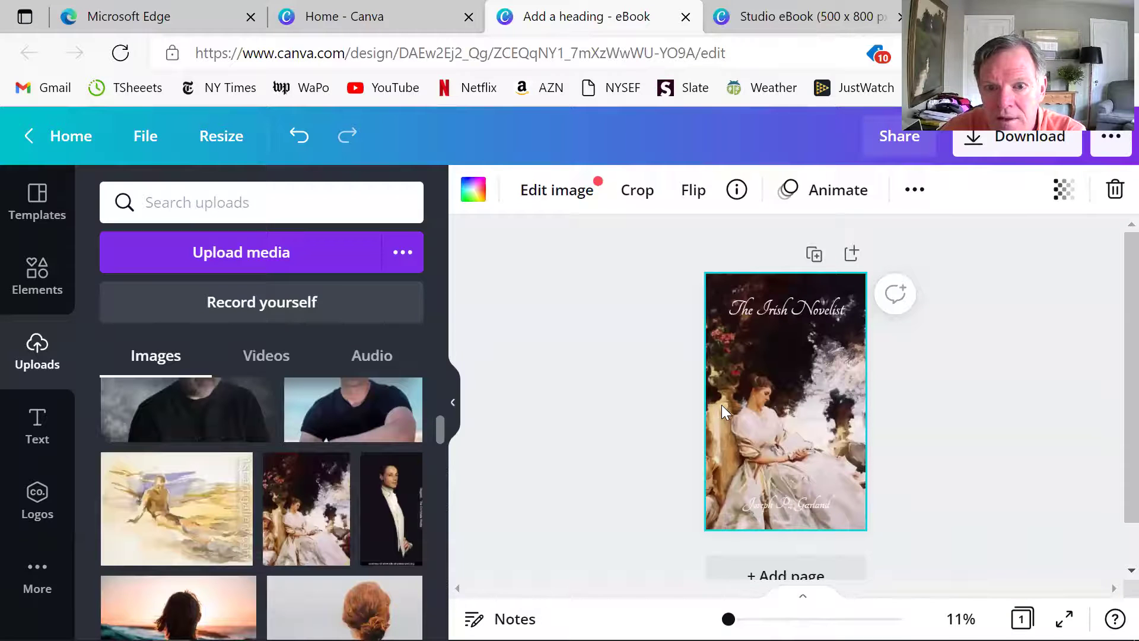
- Open the download options for the finished cover
{"action": "left_click", "coordinate": [1036, 140]}
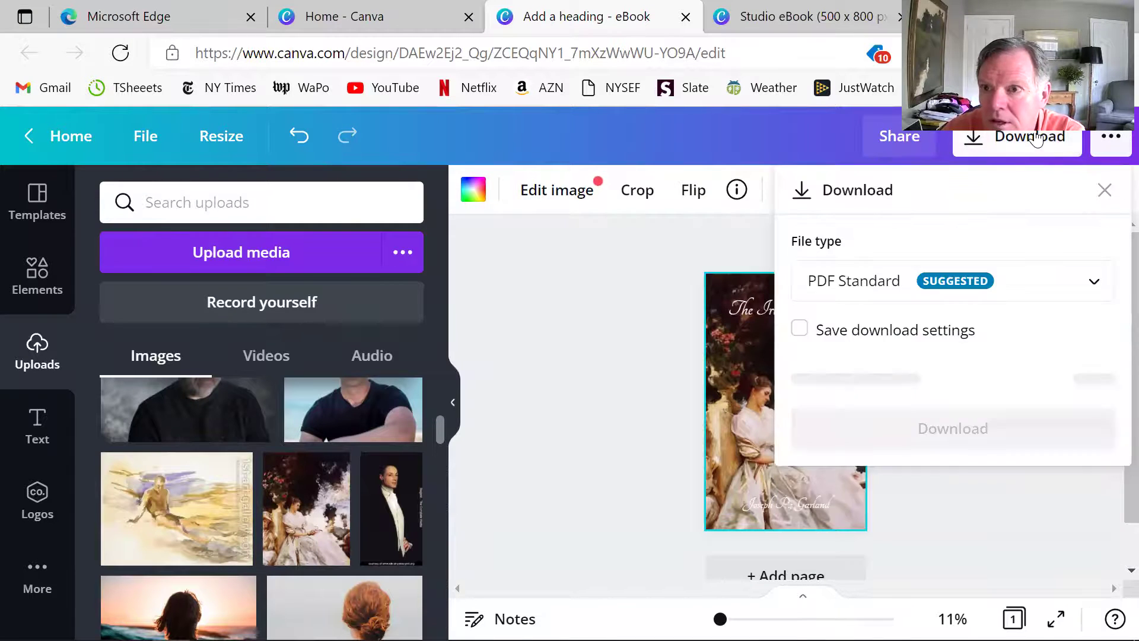
{"action": "left_click", "coordinate": [697, 318]}
{"action": "scroll", "coordinate": [371, 414], "scroll_direction": "down", "scroll_amount": 5}
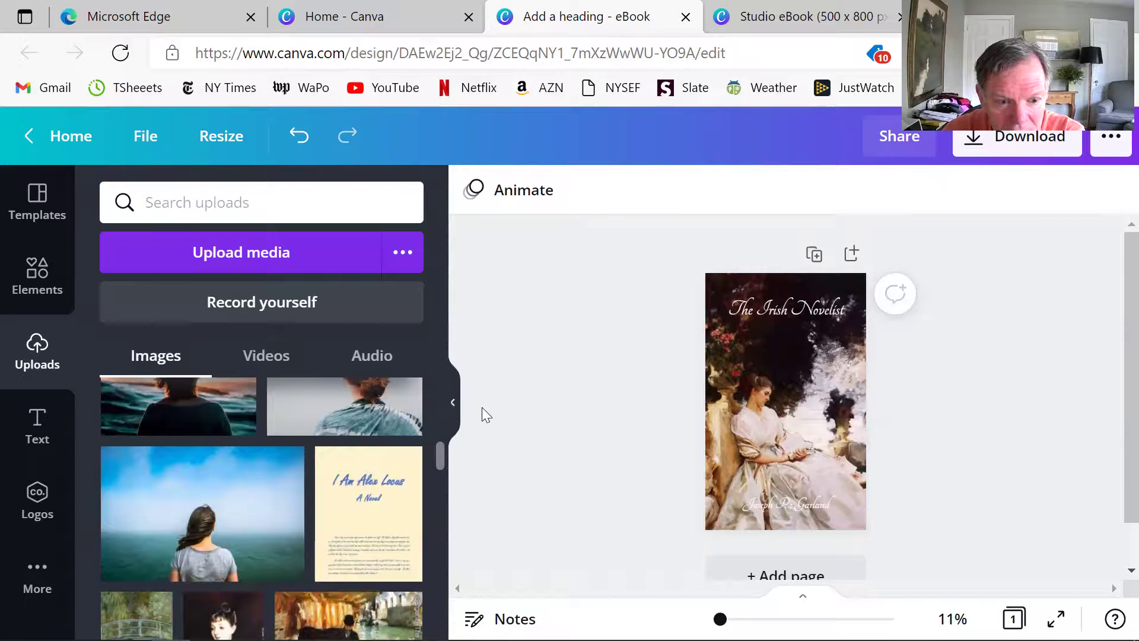
{"action": "scroll", "coordinate": [575, 373], "scroll_direction": "down", "scroll_amount": 1}
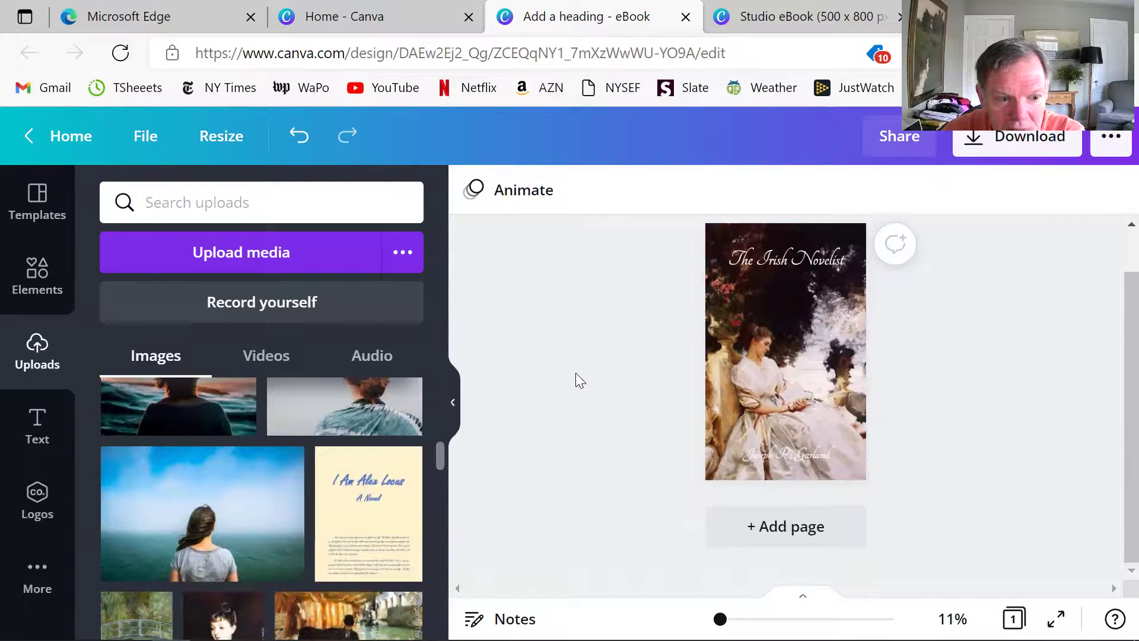
{"action": "left_click", "coordinate": [1026, 140]}
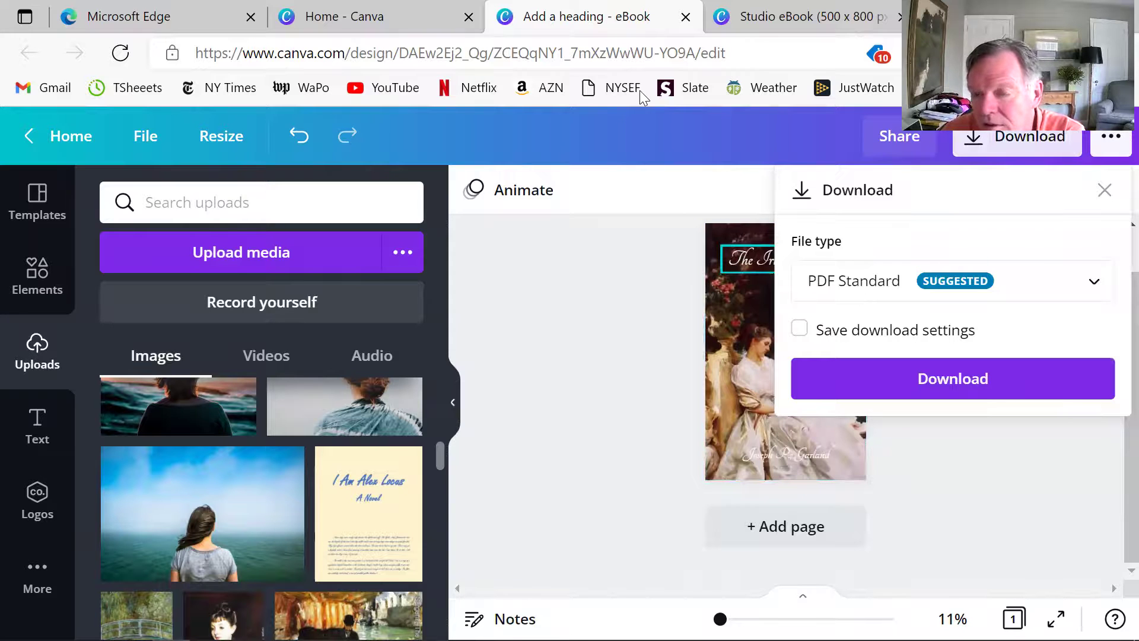
- Download the finished cover as a PDF Print file
{"action": "left_click", "coordinate": [1093, 289]}
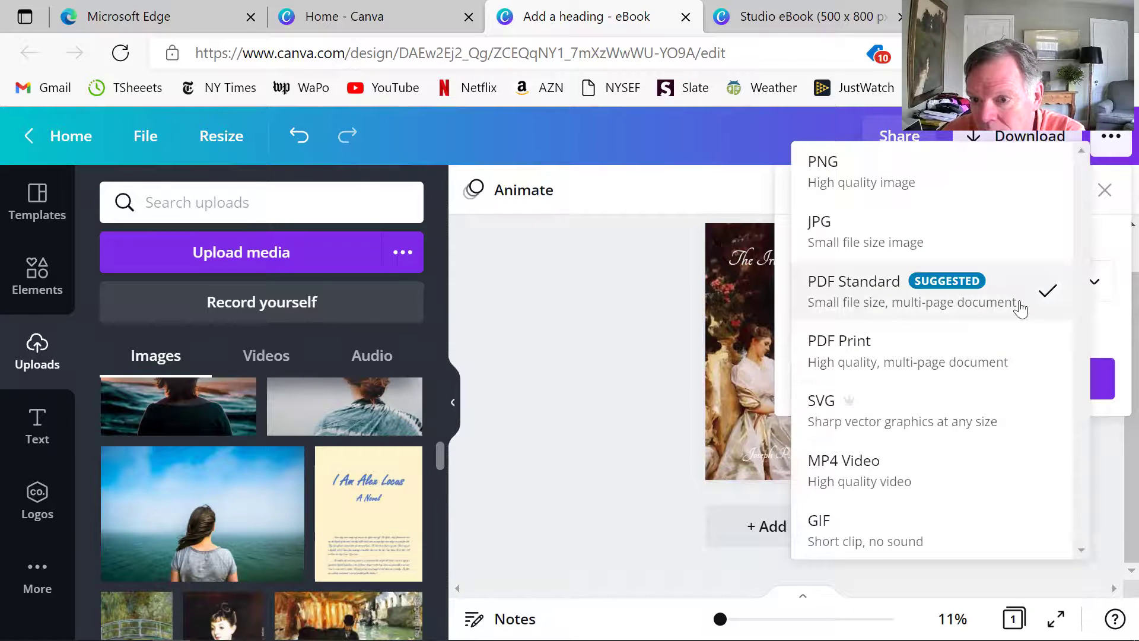
{"action": "left_click", "coordinate": [949, 345]}
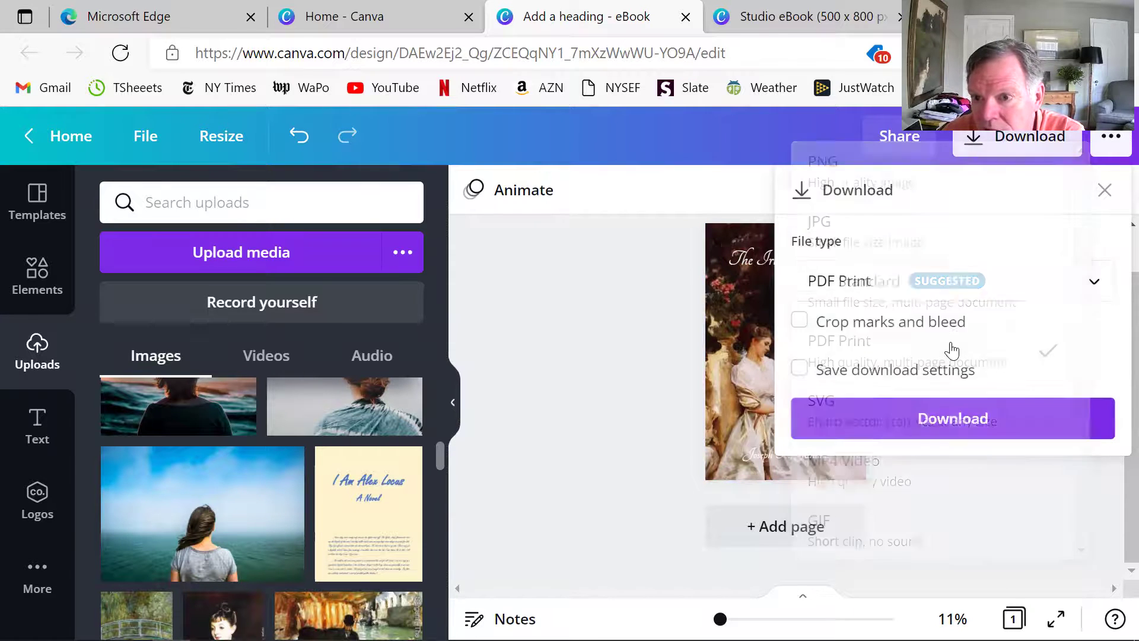
{"action": "left_click", "coordinate": [988, 425]}
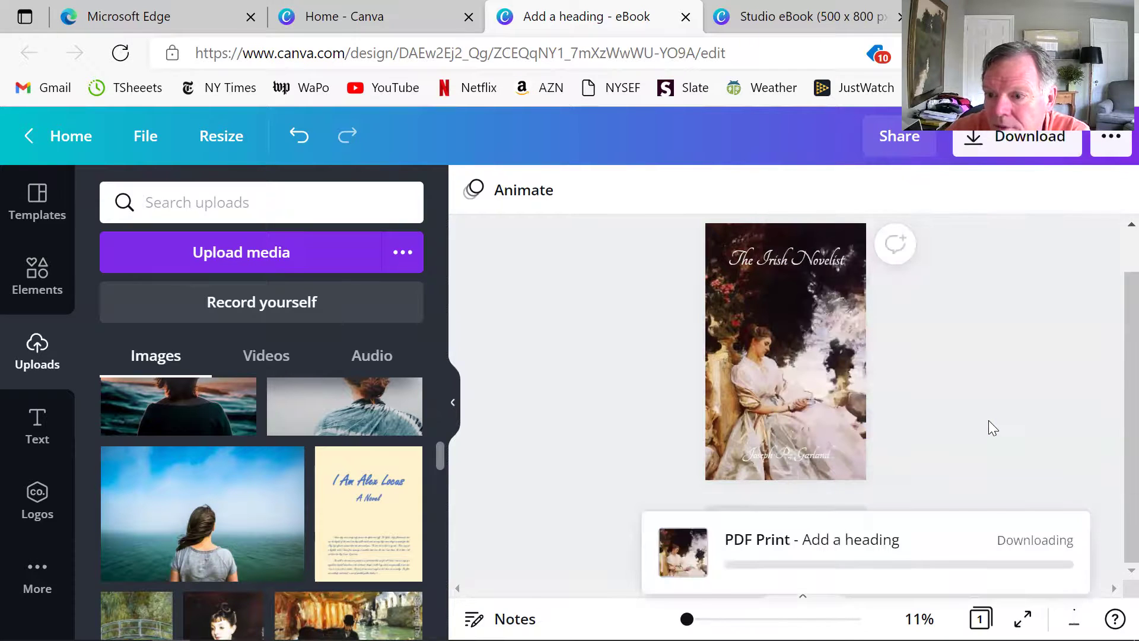
- Download the finished cover as a JPG image as well and dismiss the completion message
{"action": "left_click", "coordinate": [1056, 137]}
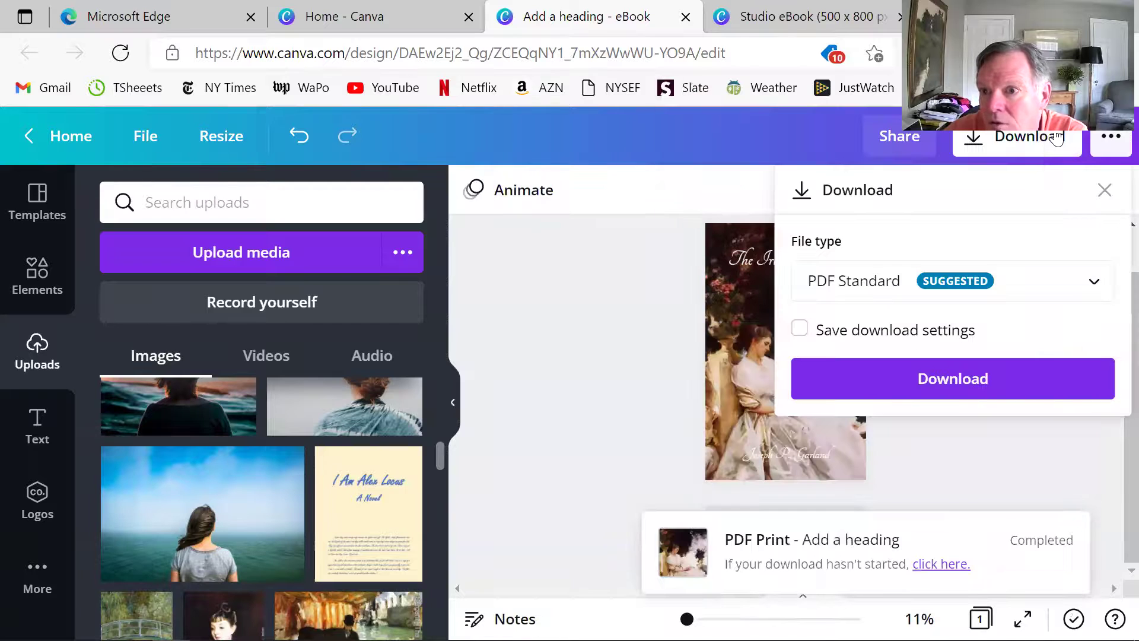
{"action": "left_click", "coordinate": [1090, 283]}
{"action": "left_click", "coordinate": [942, 233]}
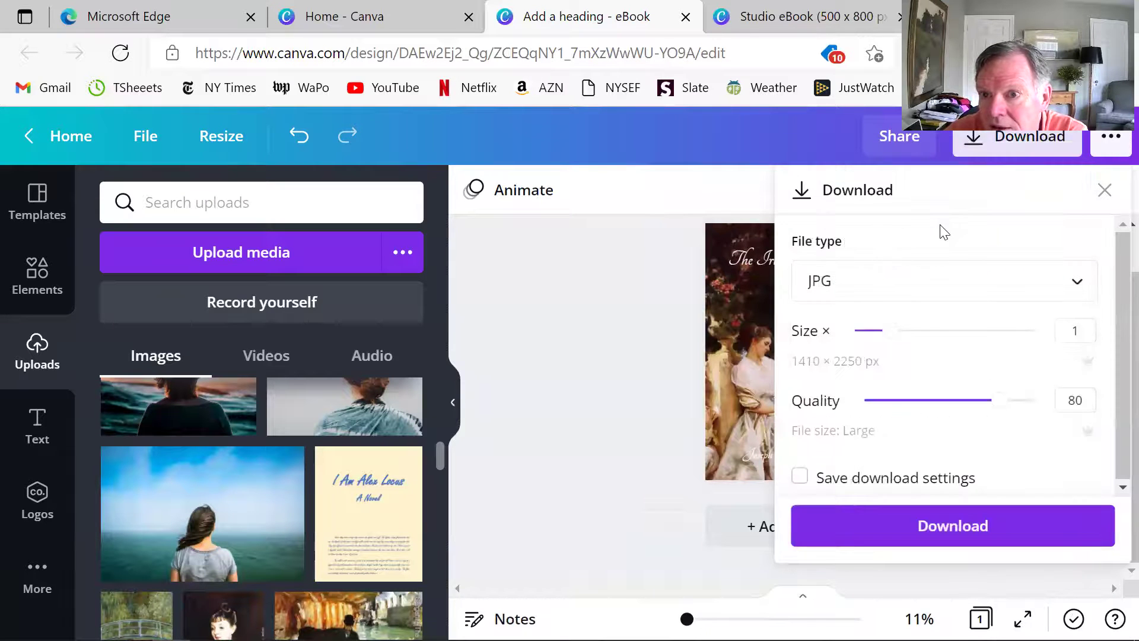
{"action": "left_click", "coordinate": [944, 522]}
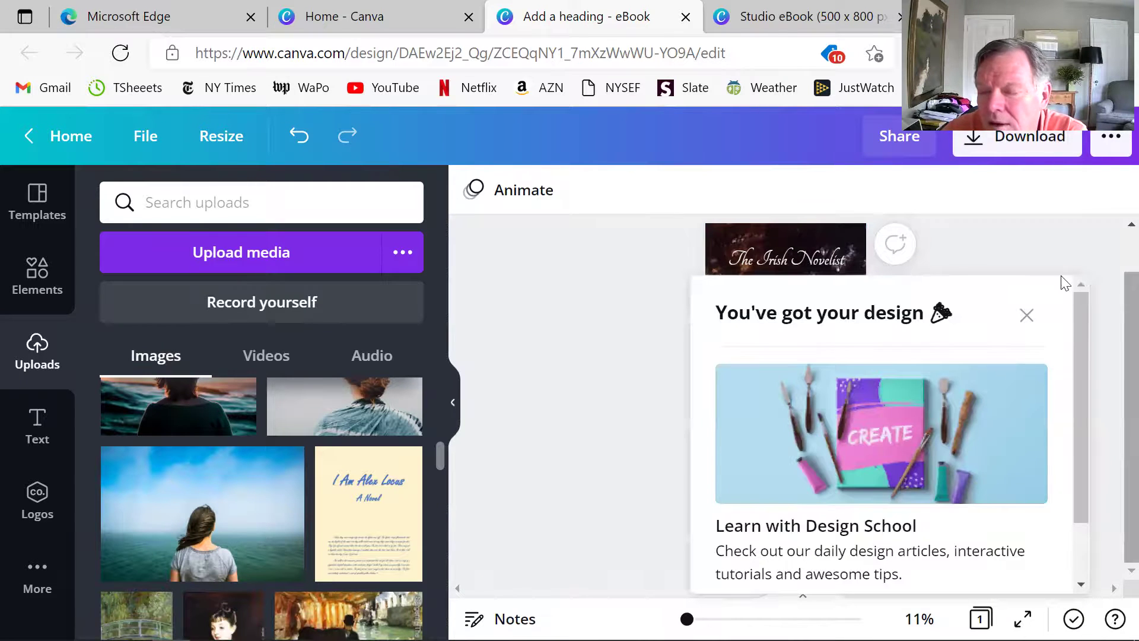
{"action": "left_click", "coordinate": [1026, 315]}
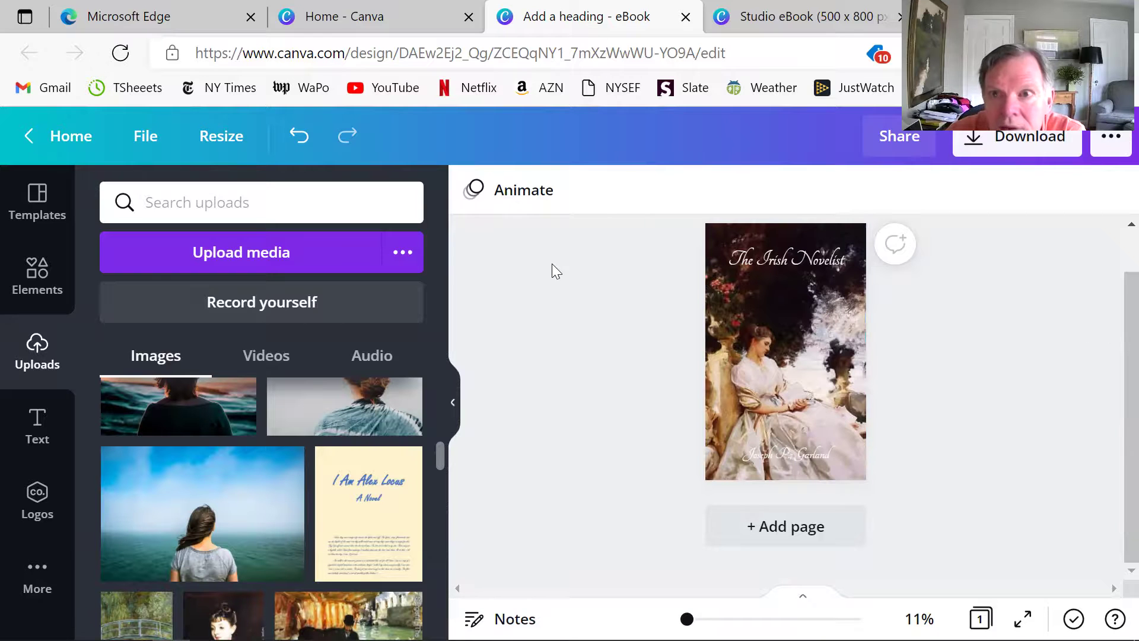
- Return to the Canva home page, close the design type list and open the complete overview of saved designs
{"action": "left_click", "coordinate": [380, 16]}
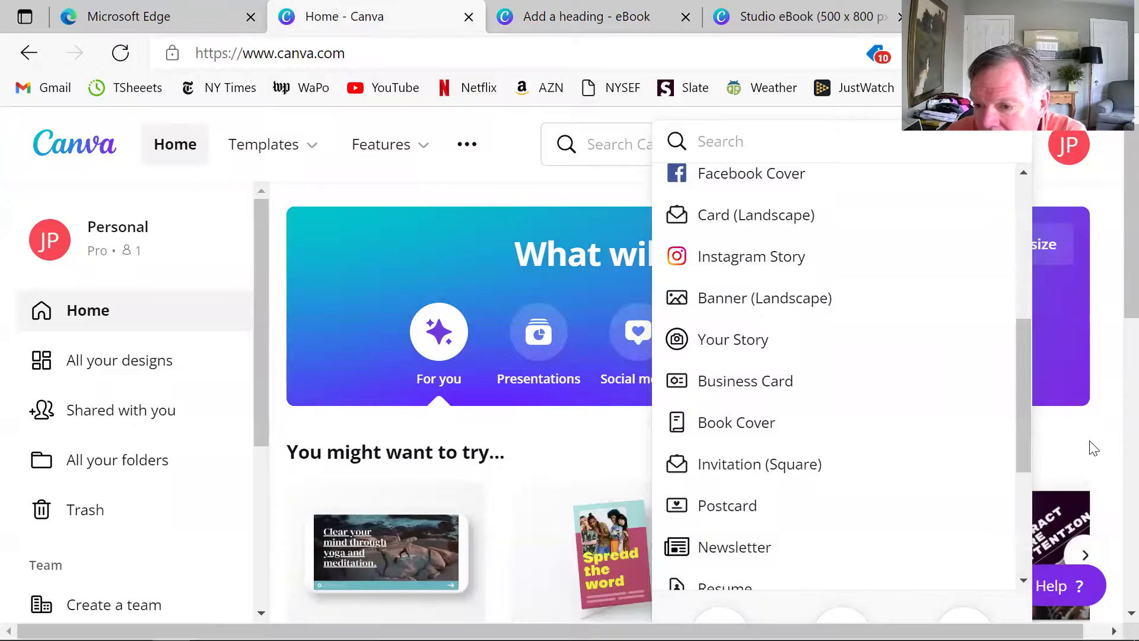
{"action": "left_click", "coordinate": [1096, 448]}
{"action": "scroll", "coordinate": [1062, 450], "scroll_direction": "down", "scroll_amount": 2}
{"action": "scroll", "coordinate": [1046, 460], "scroll_direction": "down", "scroll_amount": 5}
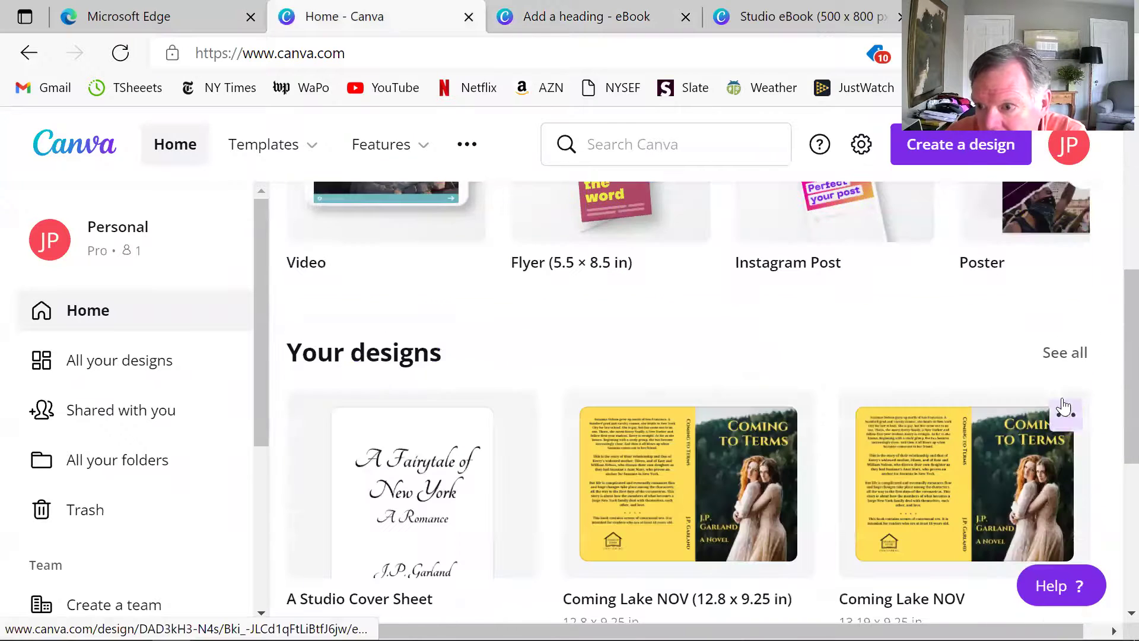
{"action": "left_click", "coordinate": [1057, 366]}
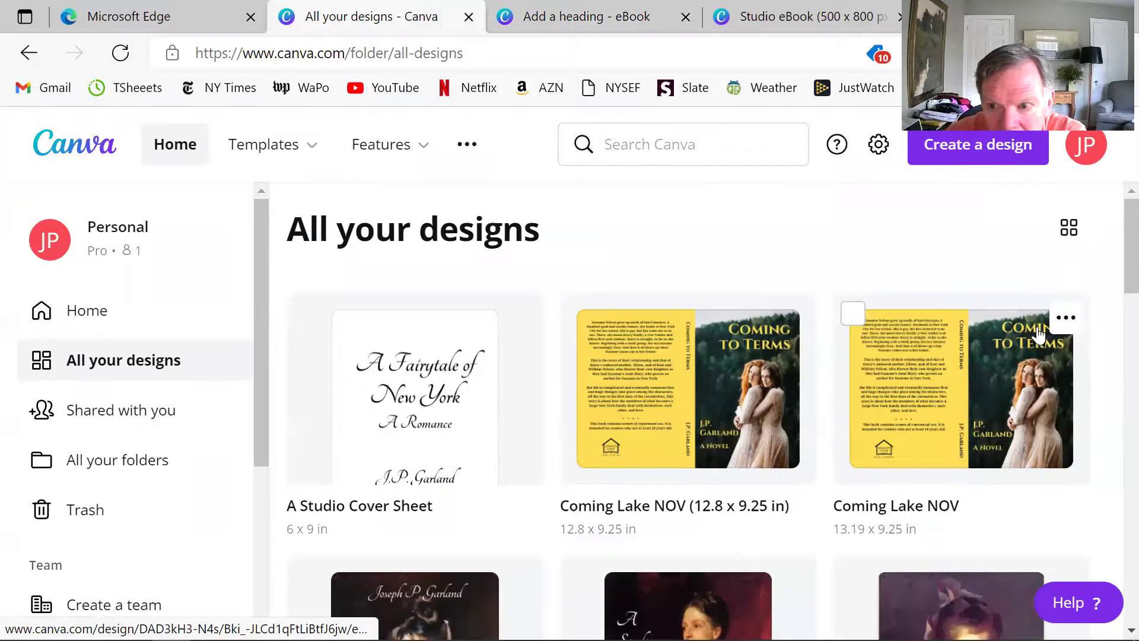
- Look through the saved designs, comparing the existing eBook and paperback covers and their sizes
{"action": "scroll", "coordinate": [691, 501], "scroll_direction": "down", "scroll_amount": 3}
{"action": "scroll", "coordinate": [676, 475], "scroll_direction": "down", "scroll_amount": 2}
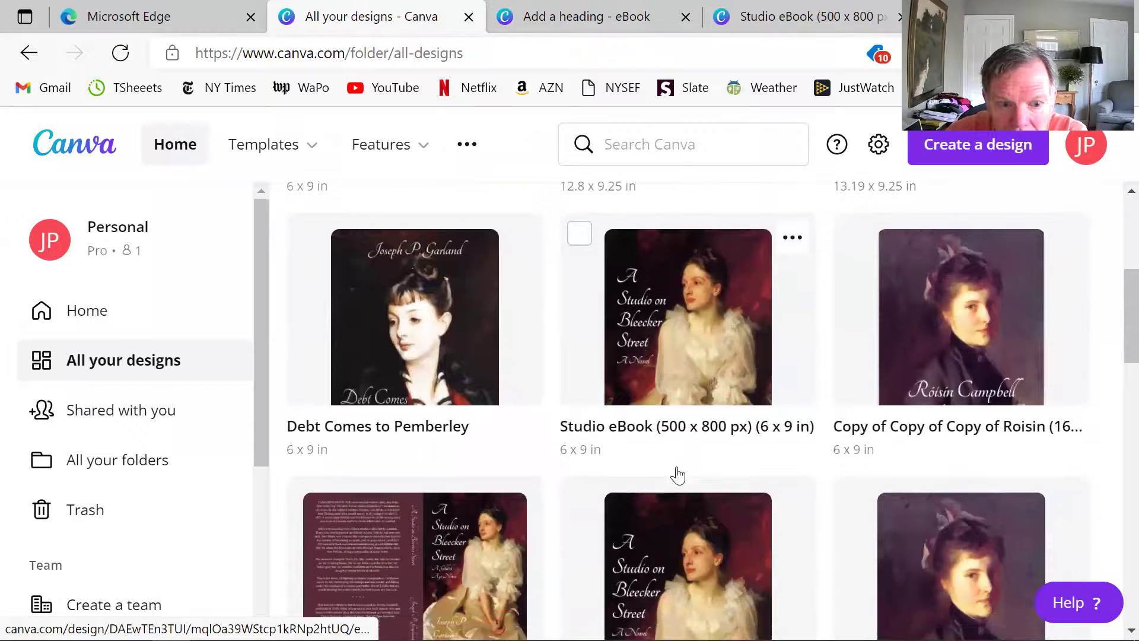
{"action": "scroll", "coordinate": [806, 362], "scroll_direction": "down", "scroll_amount": 3}
{"action": "scroll", "coordinate": [754, 372], "scroll_direction": "down", "scroll_amount": 3}
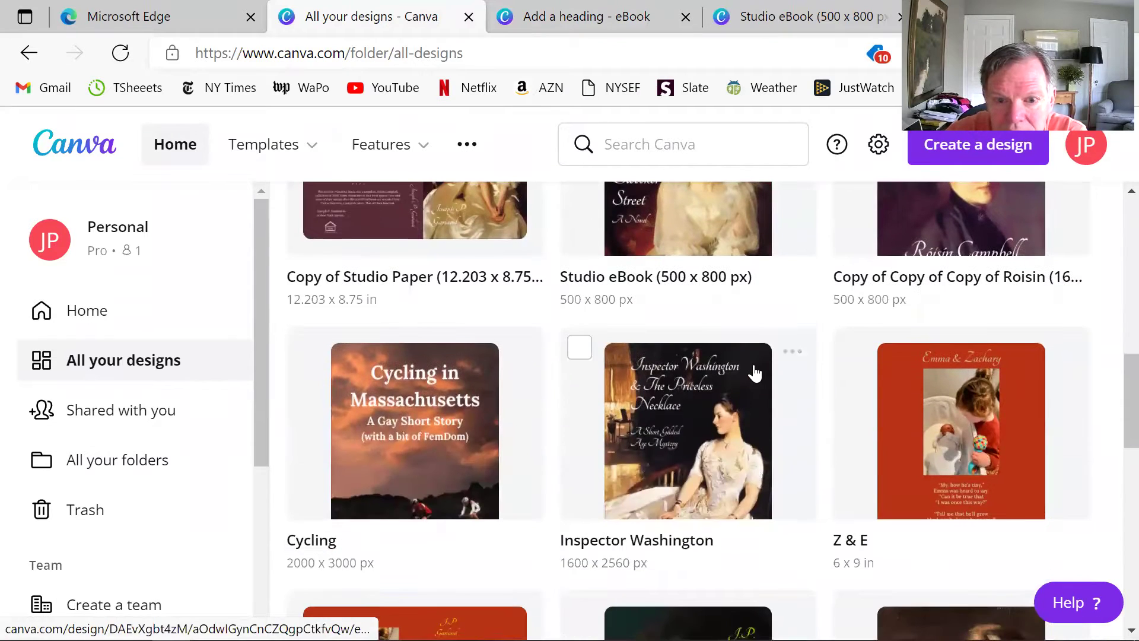
{"action": "scroll", "coordinate": [652, 374], "scroll_direction": "up", "scroll_amount": 1}
{"action": "scroll", "coordinate": [591, 381], "scroll_direction": "up", "scroll_amount": 3}
{"action": "scroll", "coordinate": [768, 527], "scroll_direction": "up", "scroll_amount": 1}
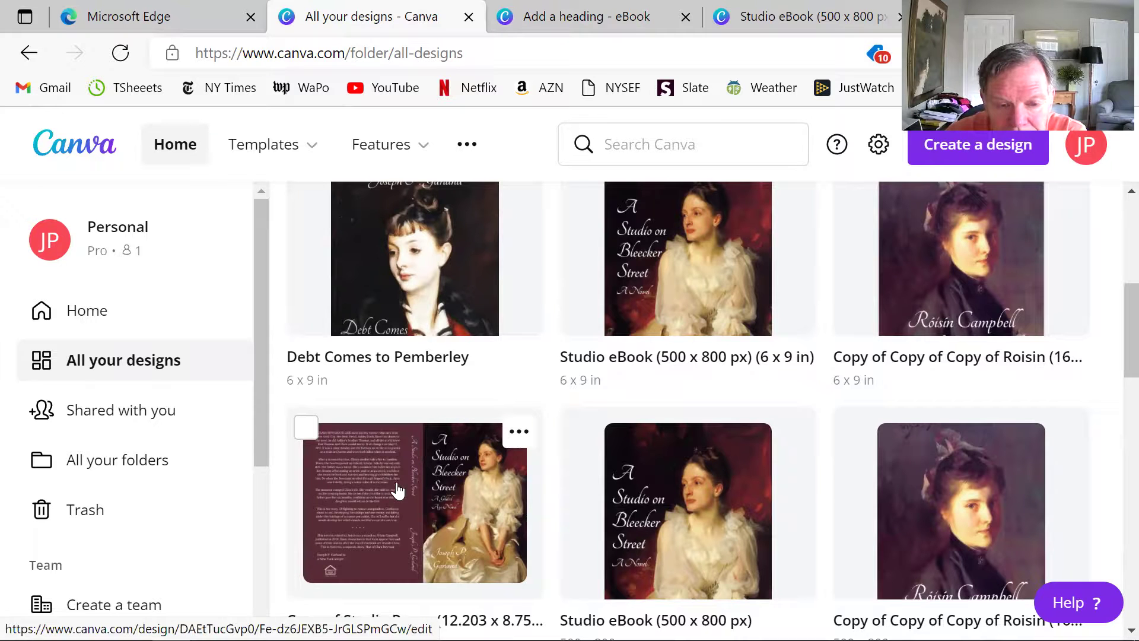
{"action": "scroll", "coordinate": [585, 472], "scroll_direction": "down", "scroll_amount": 1}
{"action": "scroll", "coordinate": [595, 470], "scroll_direction": "down", "scroll_amount": 10}
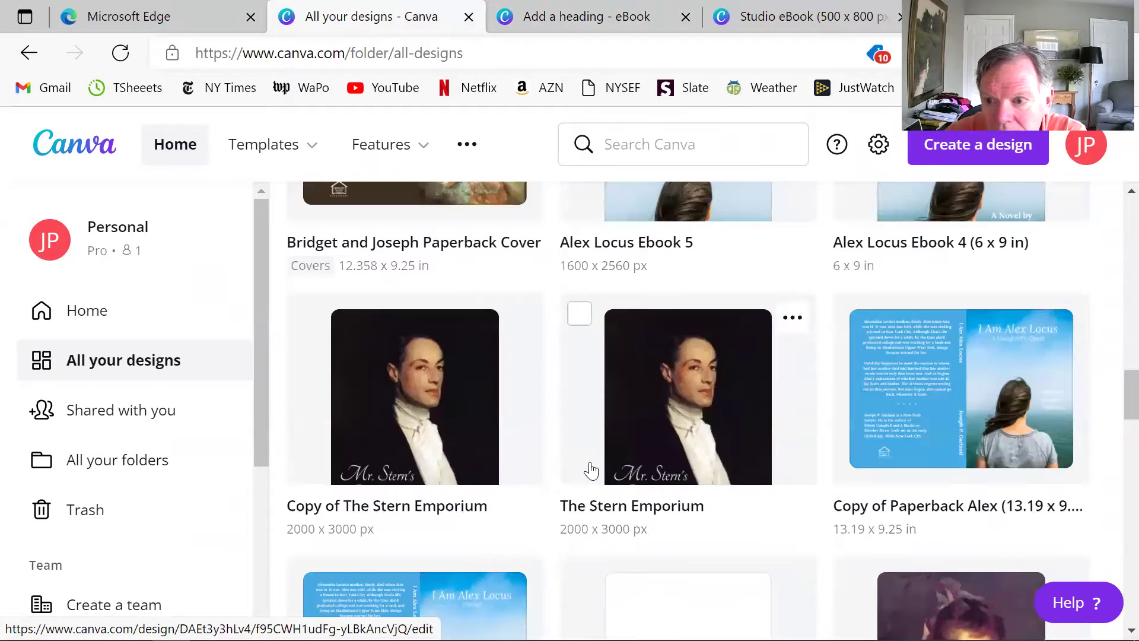
{"action": "scroll", "coordinate": [592, 467], "scroll_direction": "down", "scroll_amount": 5}
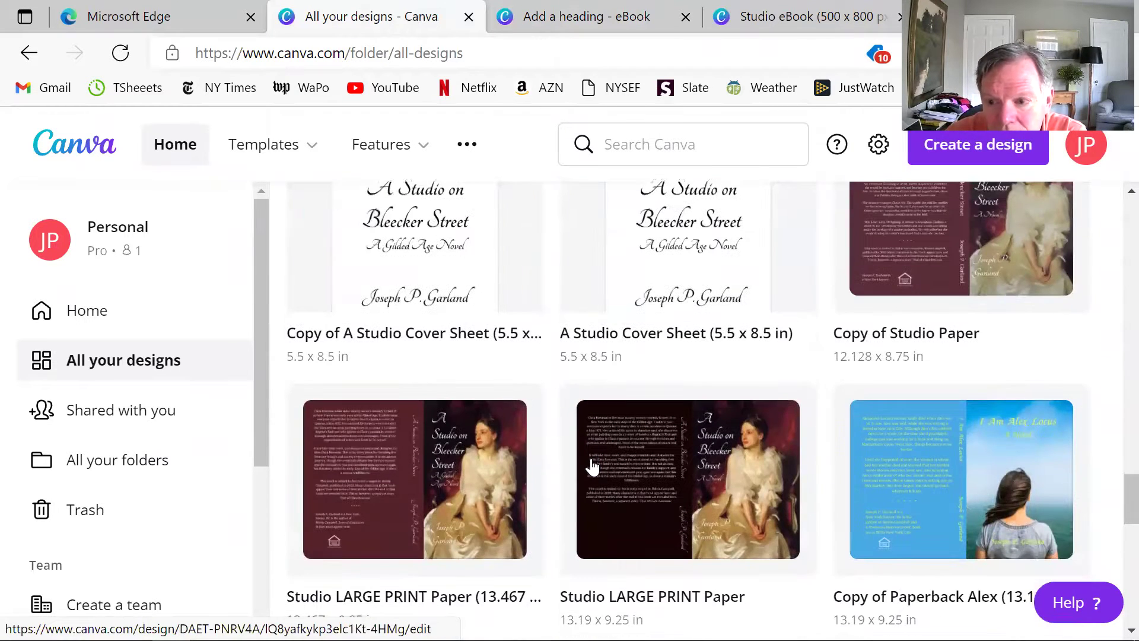
{"action": "scroll", "coordinate": [736, 494], "scroll_direction": "up", "scroll_amount": 10}
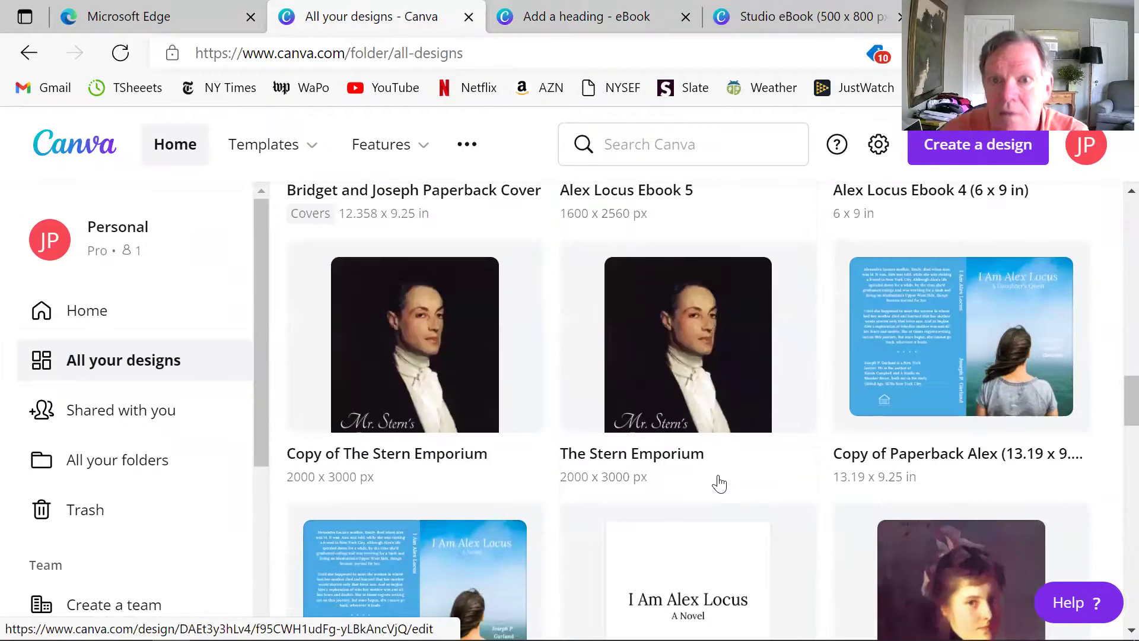
{"action": "scroll", "coordinate": [717, 468], "scroll_direction": "down", "scroll_amount": 10}
{"action": "scroll", "coordinate": [705, 456], "scroll_direction": "up", "scroll_amount": 7}
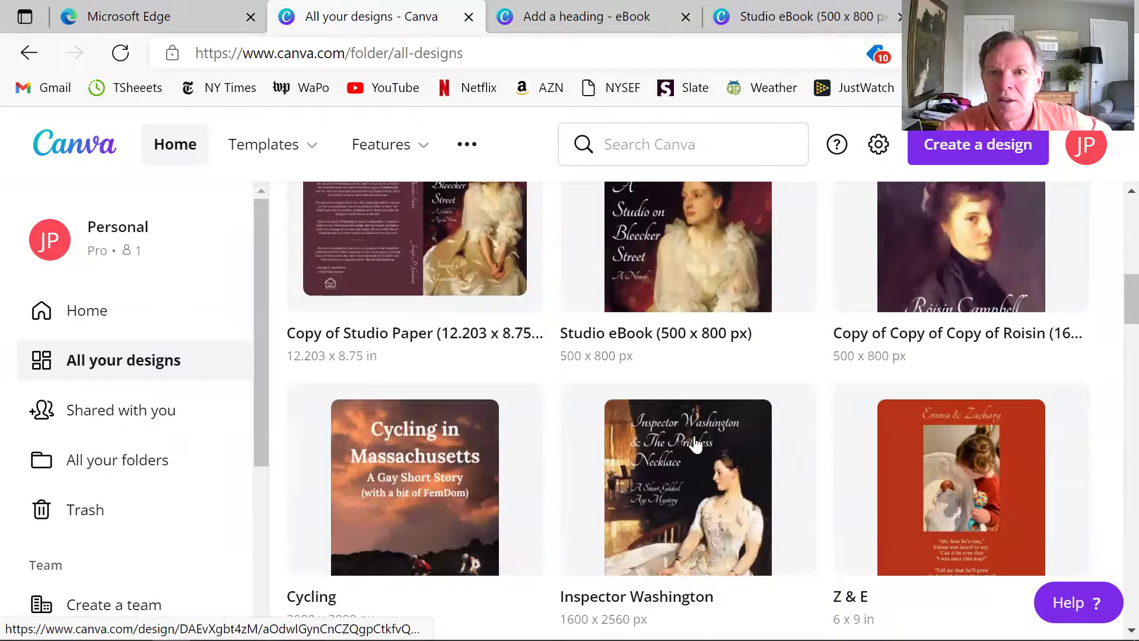
{"action": "scroll", "coordinate": [742, 468], "scroll_direction": "up", "scroll_amount": 1}
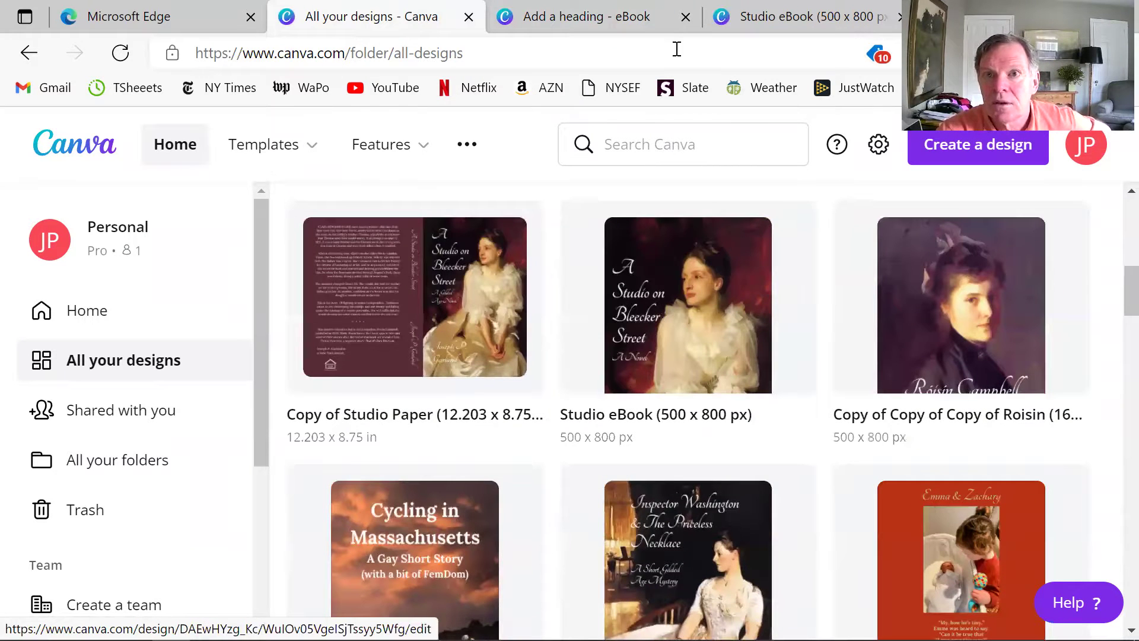